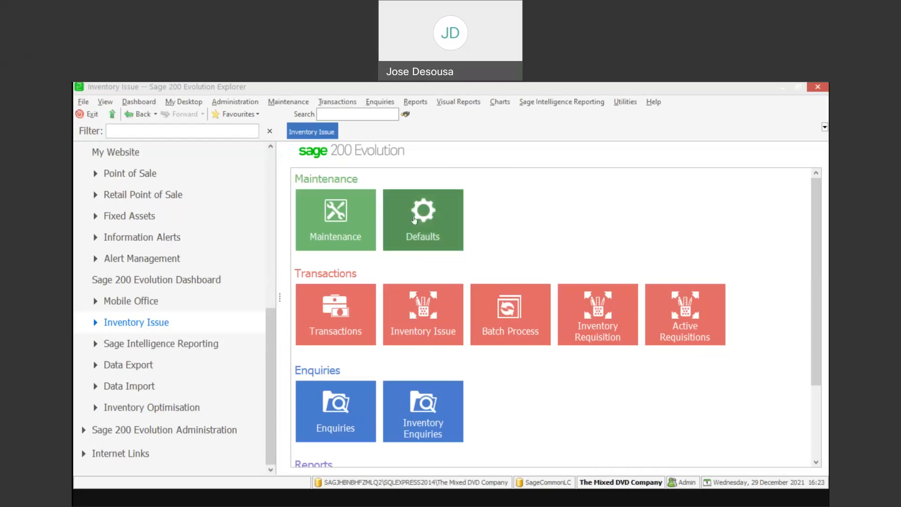
Step: Open the Inventory Issue defaults and examine which incident types are offered when workflow is used for inventory requisitions
{"action": "left_click", "coordinate": [399, 219]}
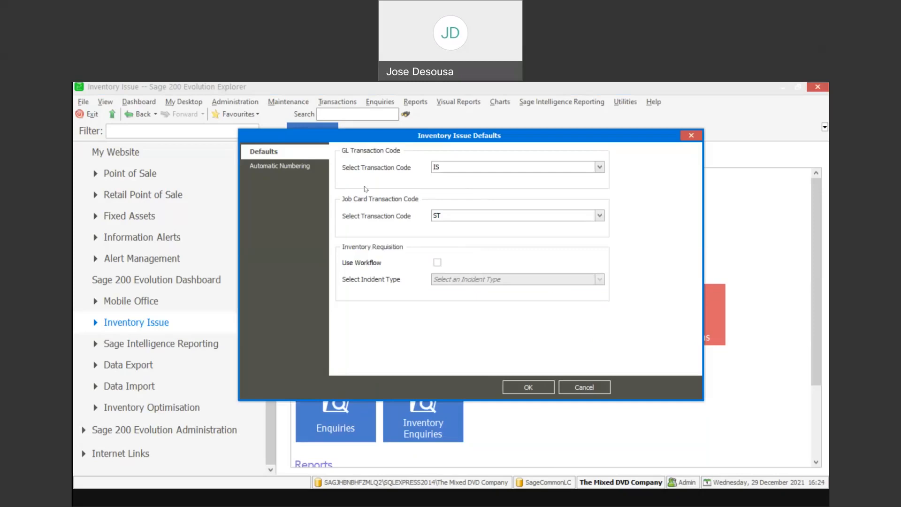
{"action": "left_click", "coordinate": [437, 264]}
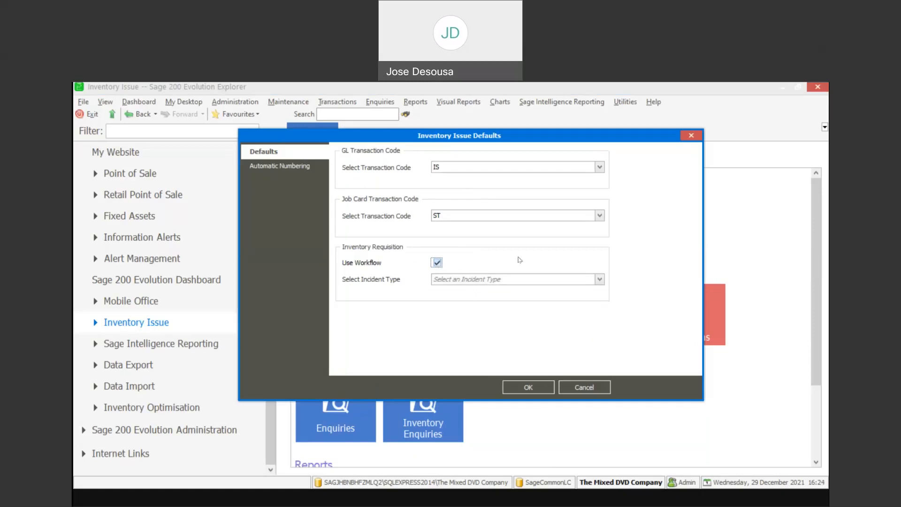
{"action": "left_click", "coordinate": [600, 281]}
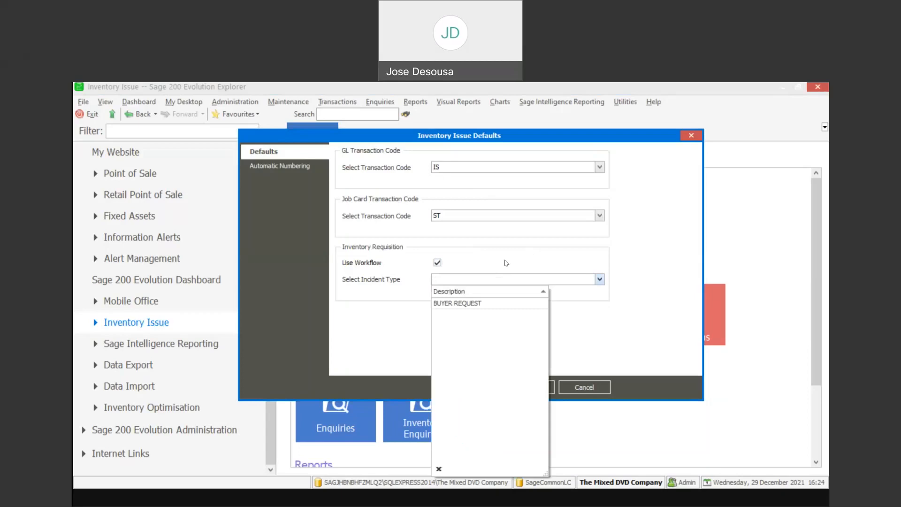
{"action": "left_click", "coordinate": [436, 262]}
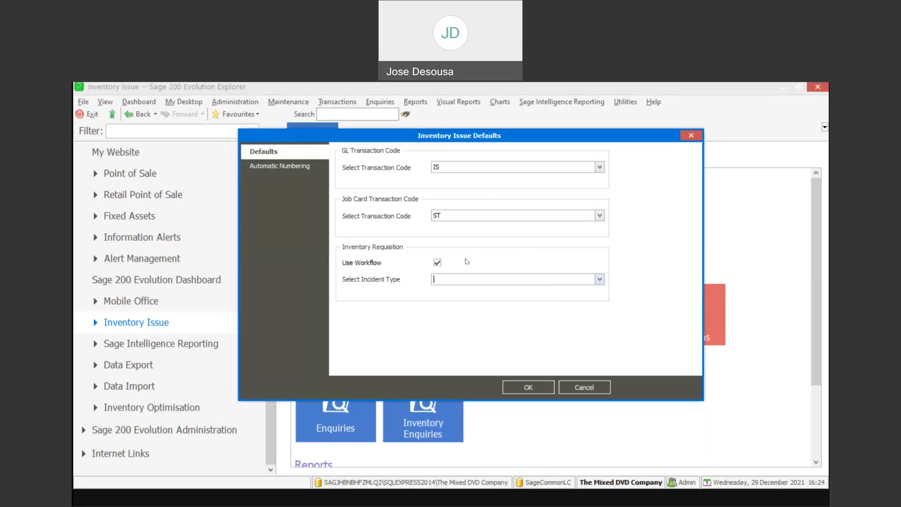
{"action": "left_click", "coordinate": [437, 262]}
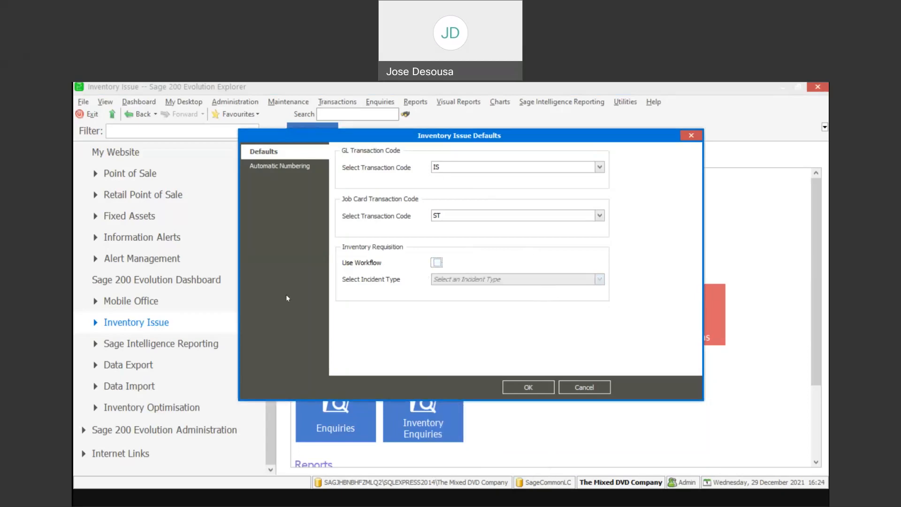
Step: Review the automatic numbering settings for requisitions, issue notes and templates, and close the Inventory Issue defaults
{"action": "left_click", "coordinate": [304, 169]}
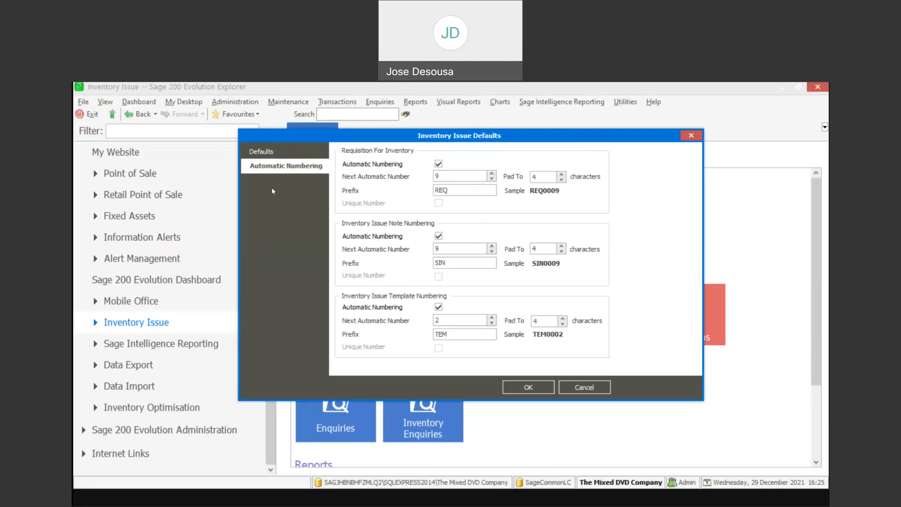
{"action": "left_click", "coordinate": [276, 157]}
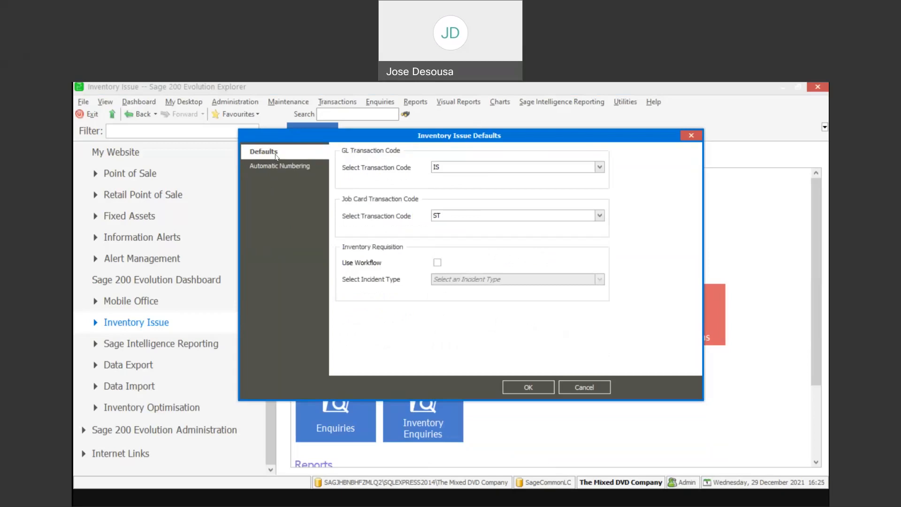
{"action": "left_click", "coordinate": [508, 390]}
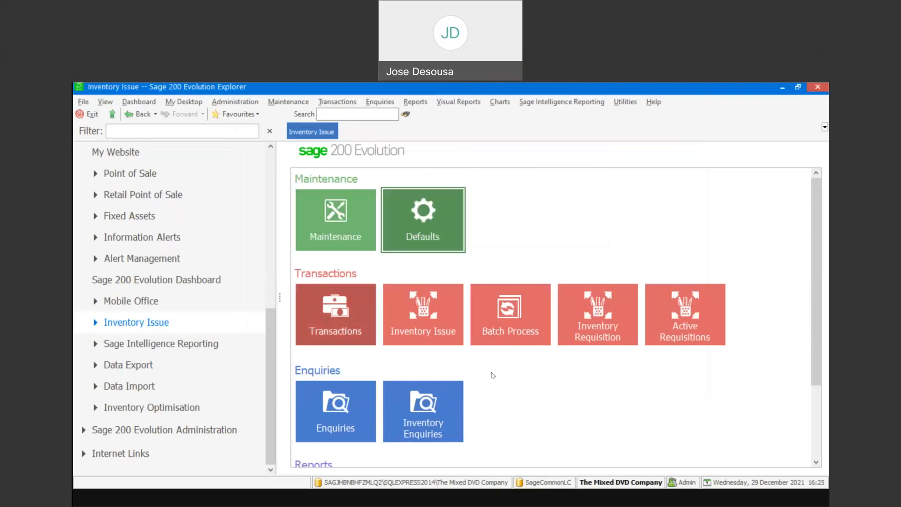
Step: Start an inventory requisition requested by FINANCE DEPARTMENT and set its type to GL
{"action": "left_click", "coordinate": [612, 318]}
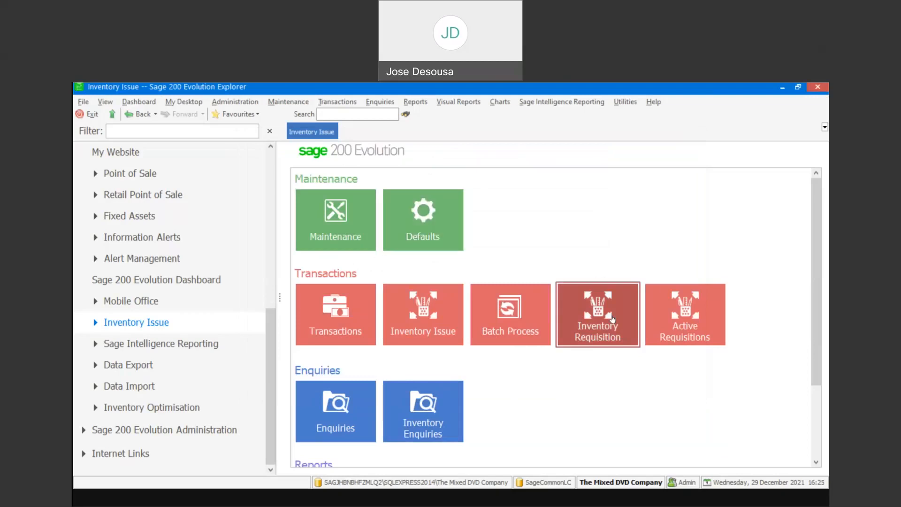
{"action": "left_click", "coordinate": [613, 318]}
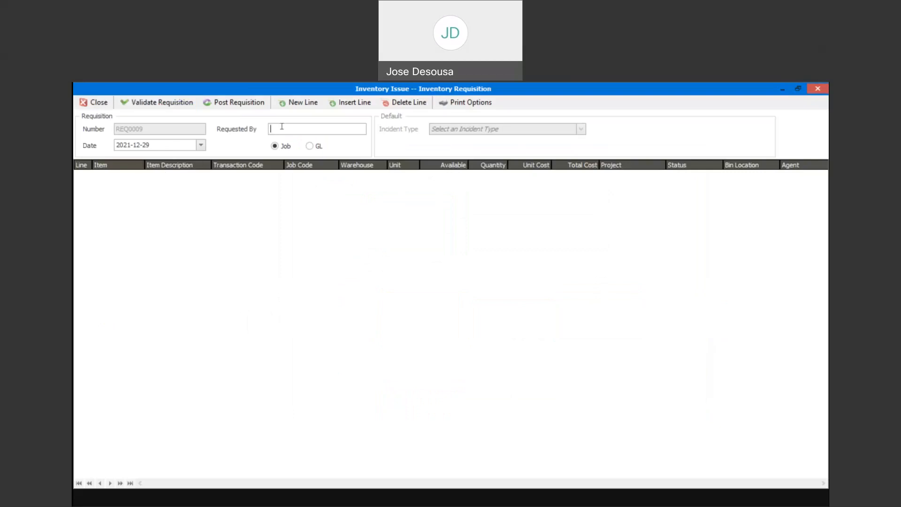
{"action": "type", "text": "FINANCE DEPARTMENT"}
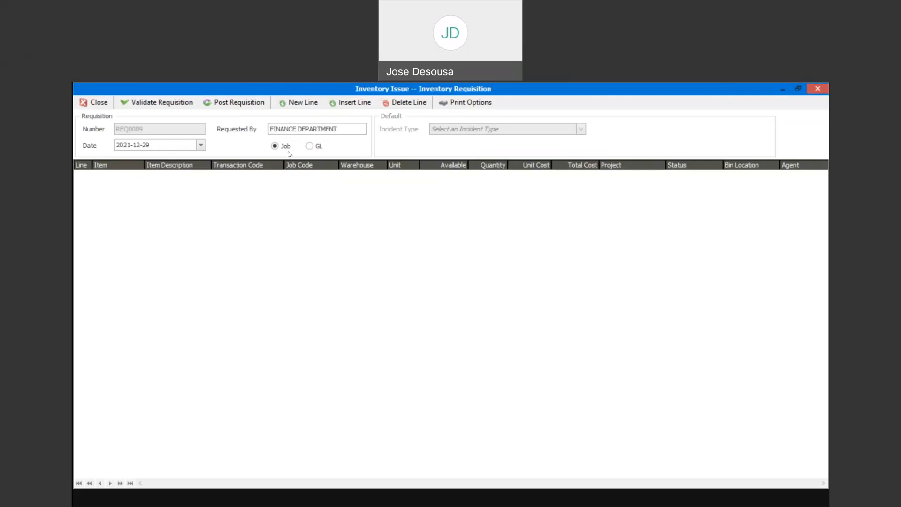
{"action": "left_click", "coordinate": [313, 147]}
Step: Add a first line to the requisition with inventory item AAA
{"action": "left_click", "coordinate": [208, 208]}
{"action": "left_click", "coordinate": [138, 175]}
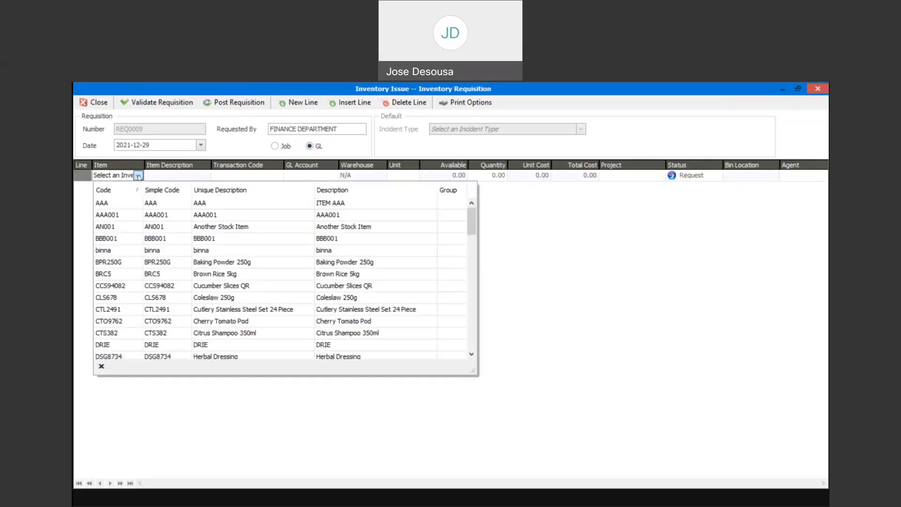
{"action": "key", "text": "Down"}
{"action": "key", "text": "Down"}
{"action": "key", "text": "Down"}
{"action": "key", "text": "Down"}
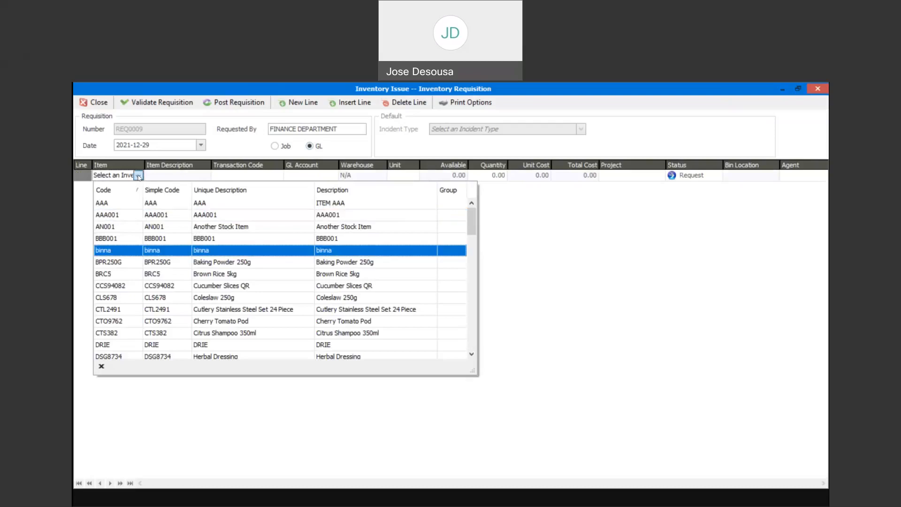
{"action": "key", "text": "Up"}
{"action": "key", "text": "Up"}
{"action": "key", "text": "Up"}
{"action": "key", "text": "Up"}
{"action": "key", "text": "Return"}
Step: Set the warehouse of the AAA line to Mstr and its quantity to 5
{"action": "key", "text": "Tab"}
{"action": "key", "text": "Tab"}
{"action": "key", "text": "Tab"}
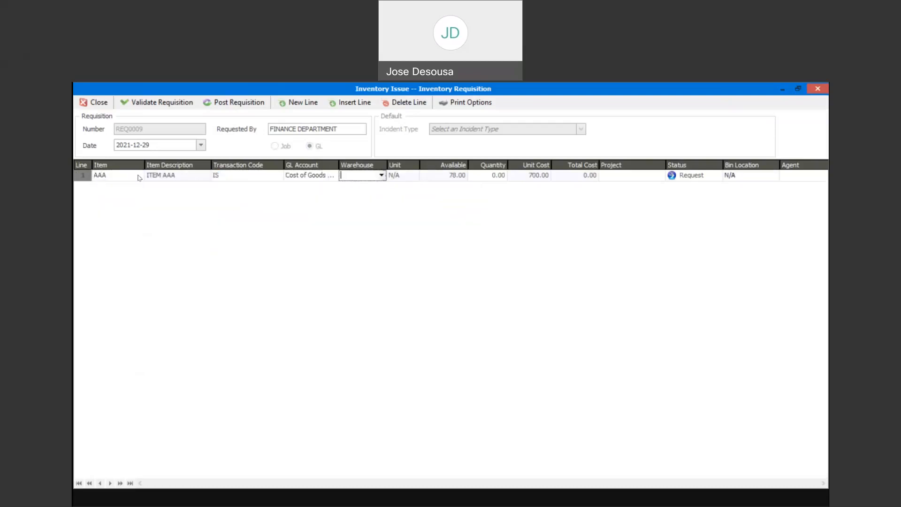
{"action": "type", "text": "Mstr"}
{"action": "key", "text": "Tab"}
{"action": "key", "text": "Tab"}
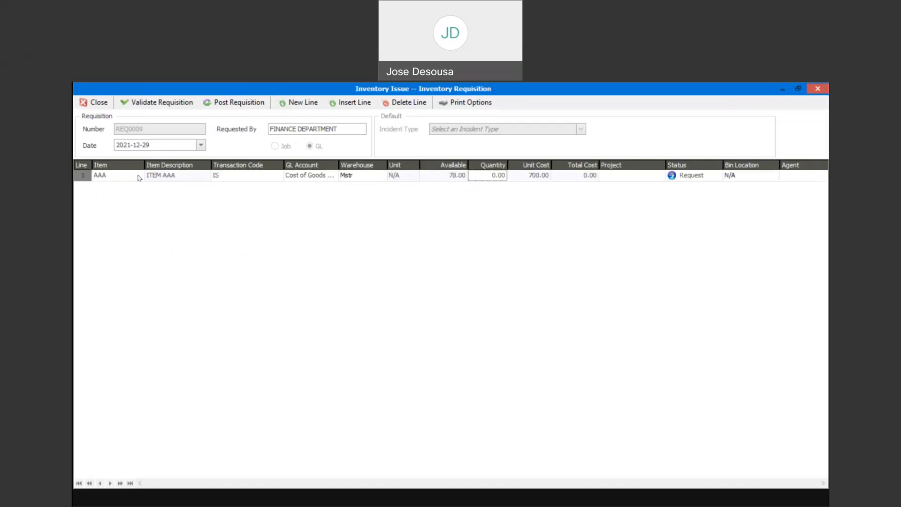
{"action": "type", "text": "5"}
{"action": "key", "text": "Tab"}
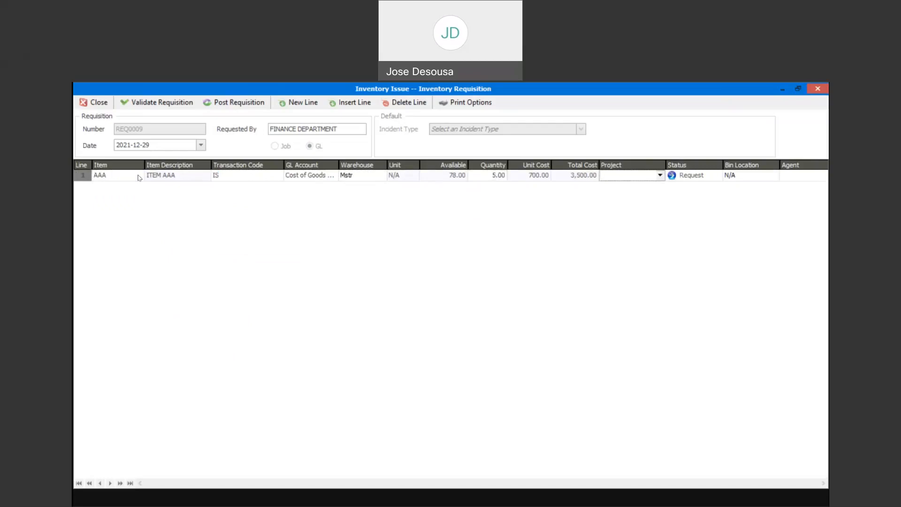
Step: Assign project 1 and the agent Admin to the AAA line
{"action": "left_click", "coordinate": [661, 177]}
{"action": "left_click", "coordinate": [651, 197]}
{"action": "left_click", "coordinate": [715, 179]}
{"action": "left_click", "coordinate": [791, 177]}
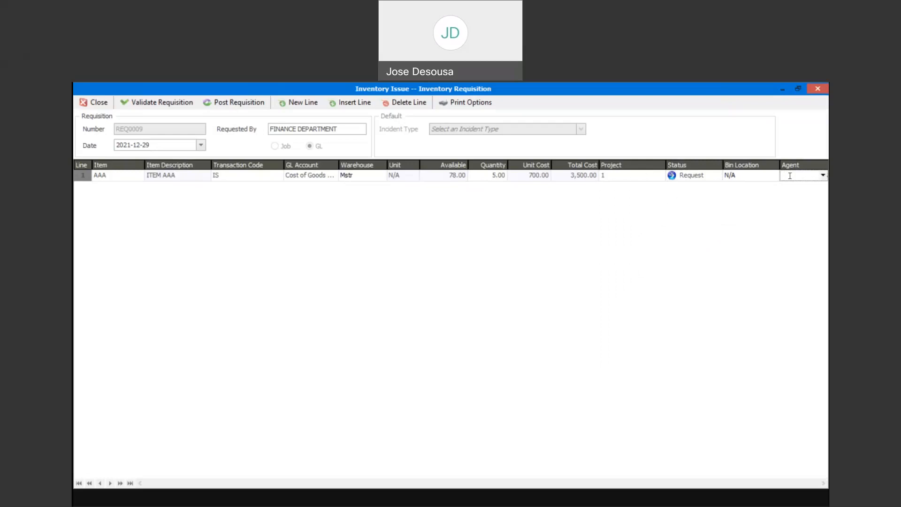
{"action": "type", "text": "Admin"}
{"action": "key", "text": "Tab"}
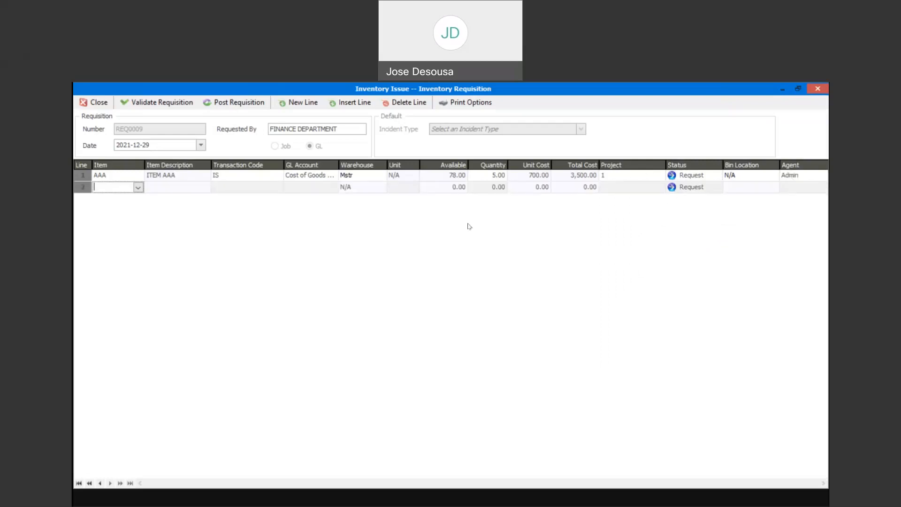
Step: Add a second requisition line for item AN001 with a quantity of 3
{"action": "left_click", "coordinate": [137, 187]}
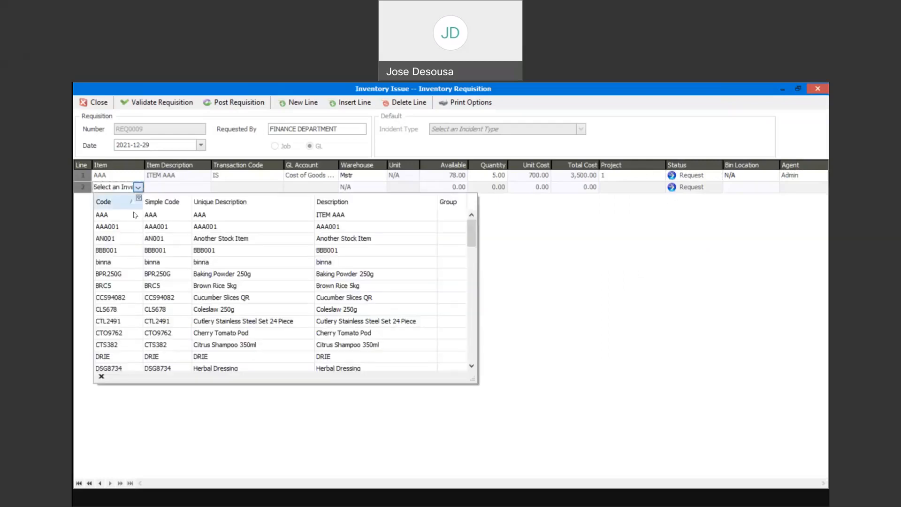
{"action": "left_click", "coordinate": [126, 239]}
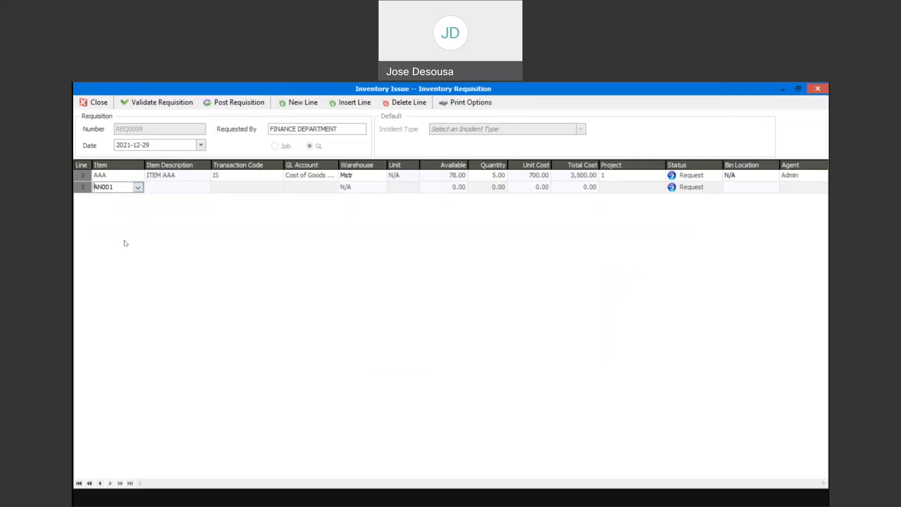
{"action": "key", "text": "Tab"}
{"action": "key", "text": "Tab"}
{"action": "key", "text": "Tab"}
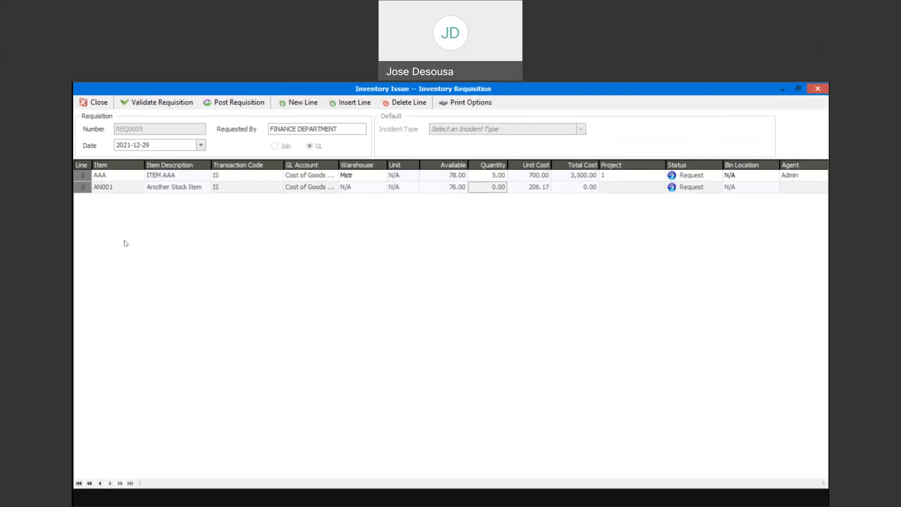
{"action": "type", "text": "3"}
{"action": "key", "text": "Tab"}
Step: Assign project 1 and the agent Admin to the AN001 line
{"action": "type", "text": "1"}
{"action": "key", "text": "Tab"}
{"action": "key", "text": "Tab"}
{"action": "key", "text": "Tab"}
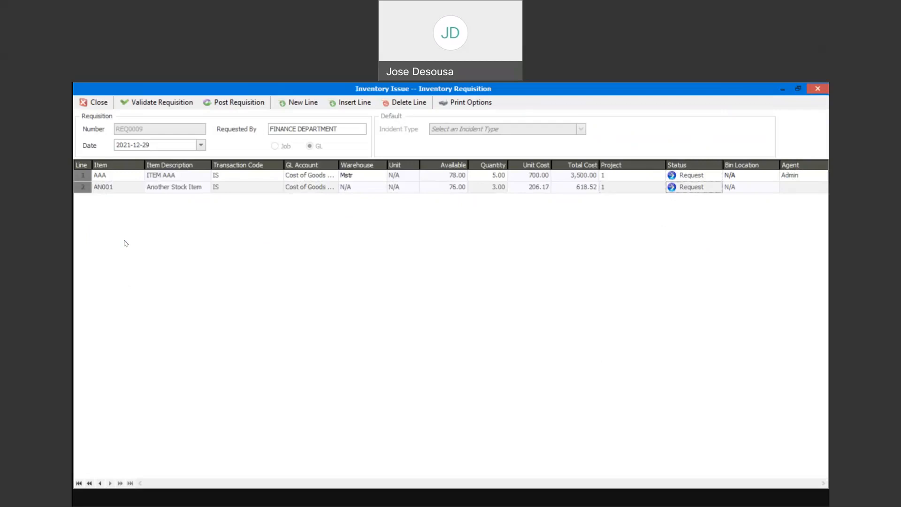
{"action": "type", "text": "a"}
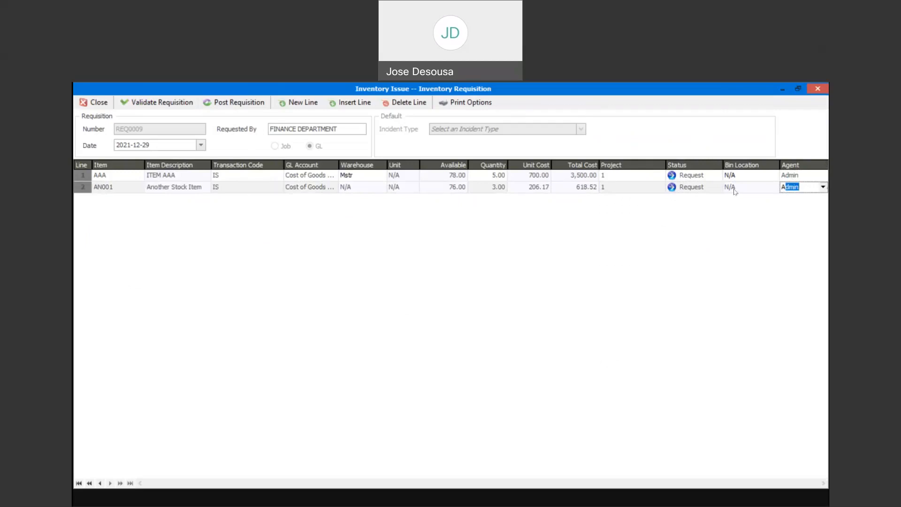
Step: Validate the requisition and post it, choosing to print the Requisition Report
{"action": "left_click", "coordinate": [173, 103]}
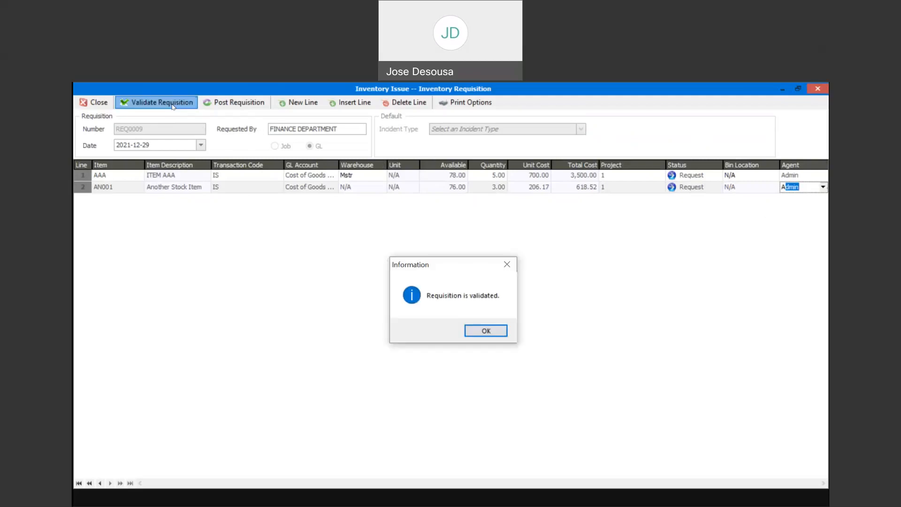
{"action": "left_click", "coordinate": [483, 331]}
{"action": "left_click", "coordinate": [255, 103]}
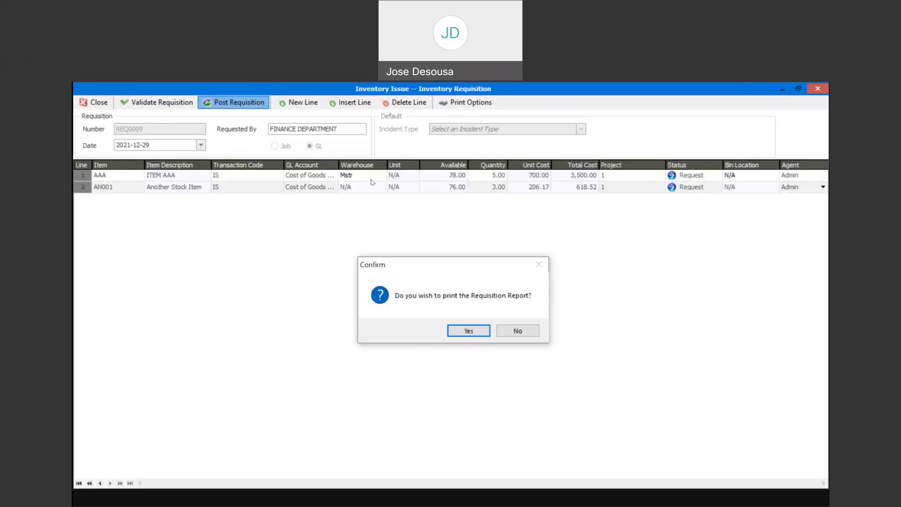
{"action": "left_click", "coordinate": [472, 330]}
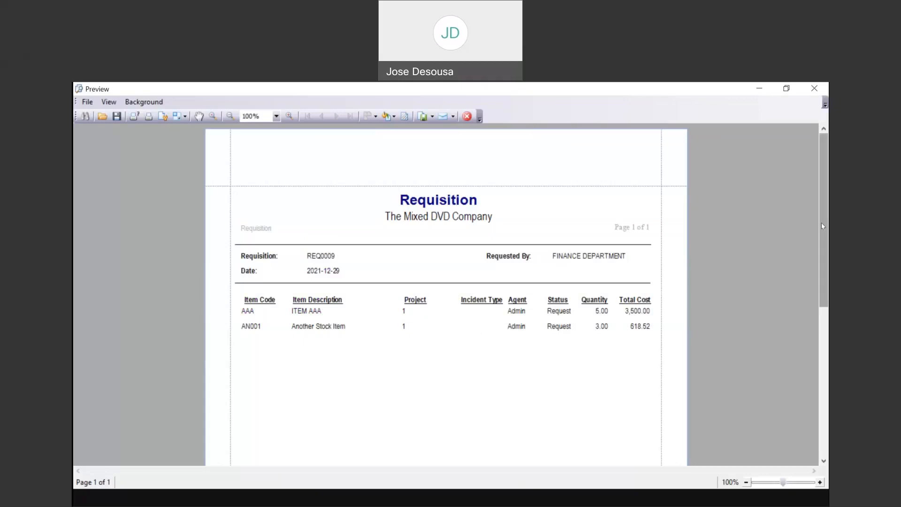
Step: Review the previewed Requisition Report and exit the preview
{"action": "scroll", "coordinate": [819, 223], "scroll_direction": "down", "scroll_amount": 1}
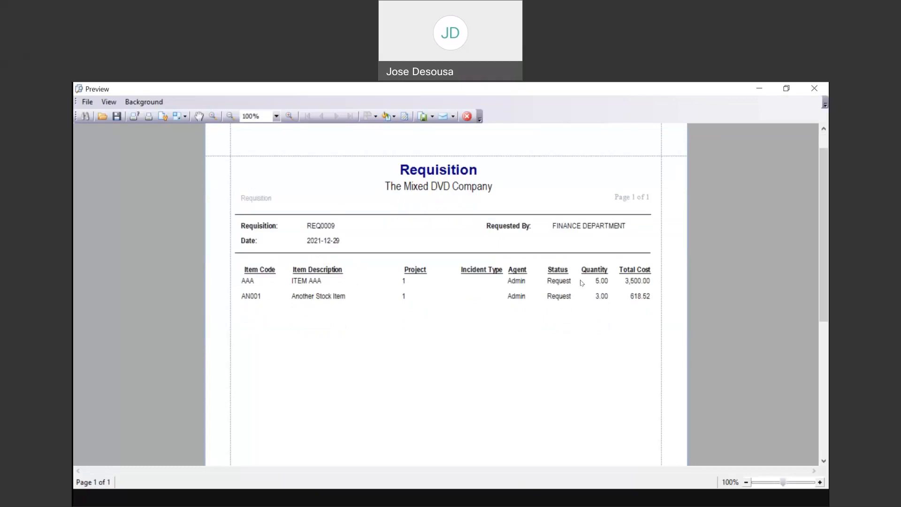
{"action": "mouse_move", "coordinate": [823, 235]}
{"action": "left_mouse_down"}
{"action": "mouse_move", "coordinate": [823, 362]}
{"action": "mouse_move", "coordinate": [825, 231]}
{"action": "left_mouse_up"}
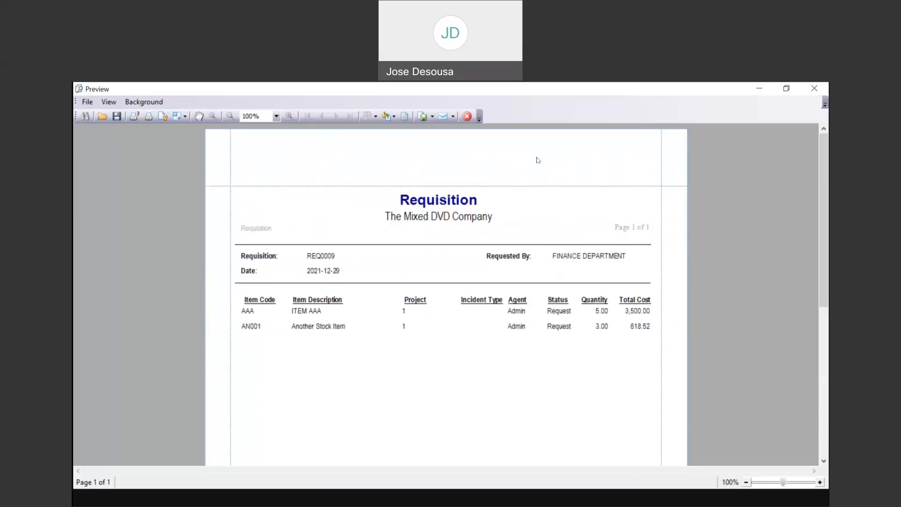
{"action": "left_click", "coordinate": [87, 102]}
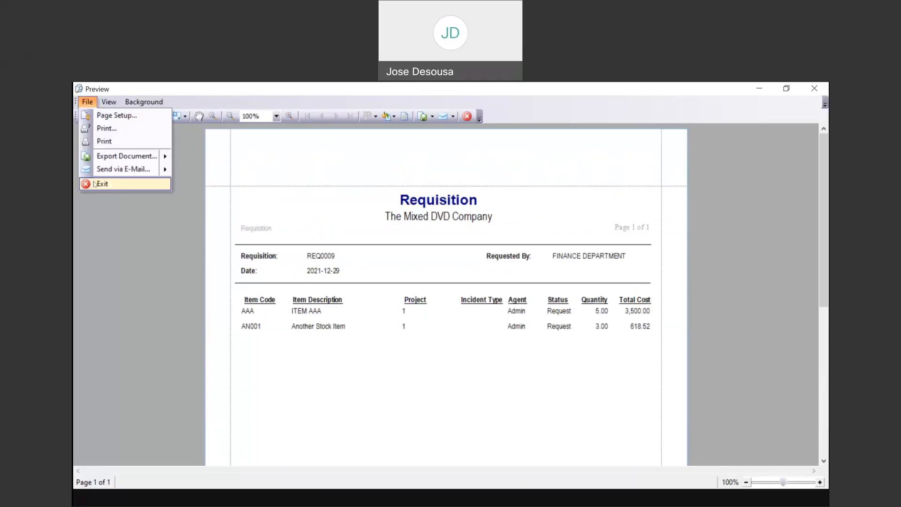
{"action": "left_click", "coordinate": [94, 184]}
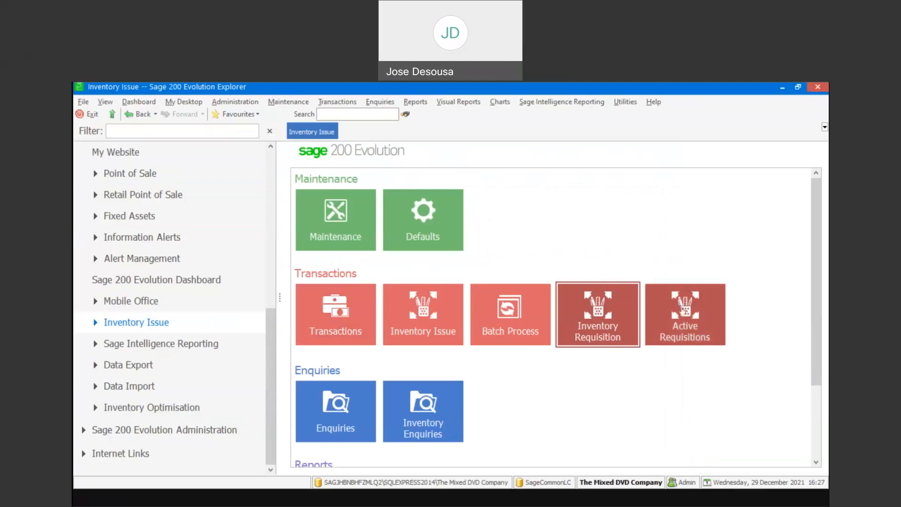
Step: Expand the posted finance department requisition among the active requisitions with status Request and open it
{"action": "left_click", "coordinate": [683, 310]}
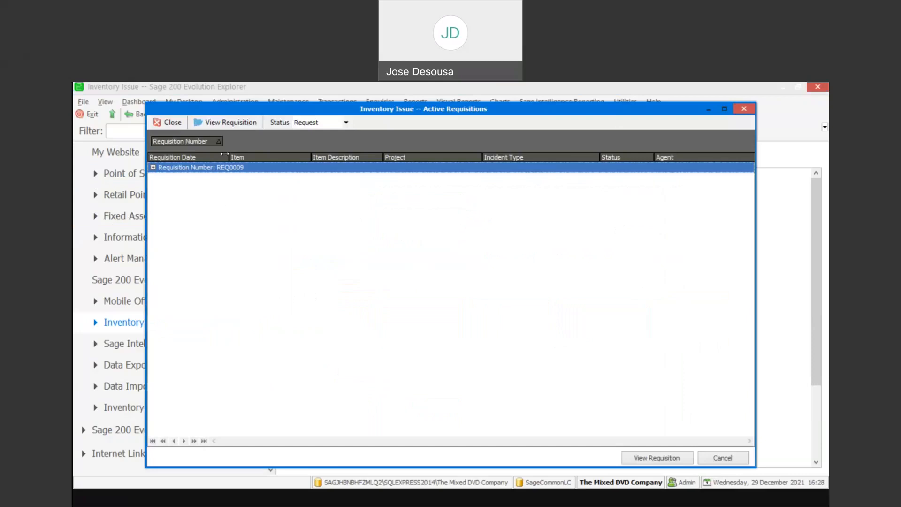
{"action": "left_click", "coordinate": [158, 168]}
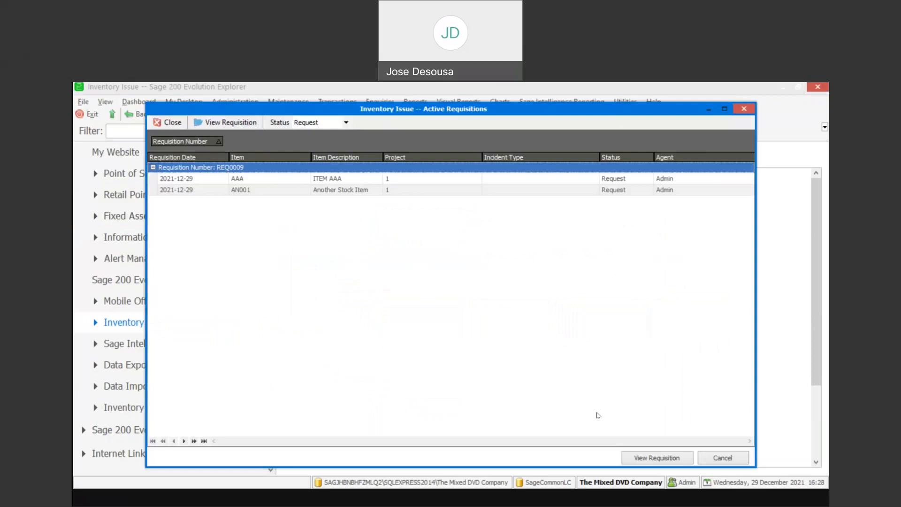
{"action": "left_click", "coordinate": [643, 458]}
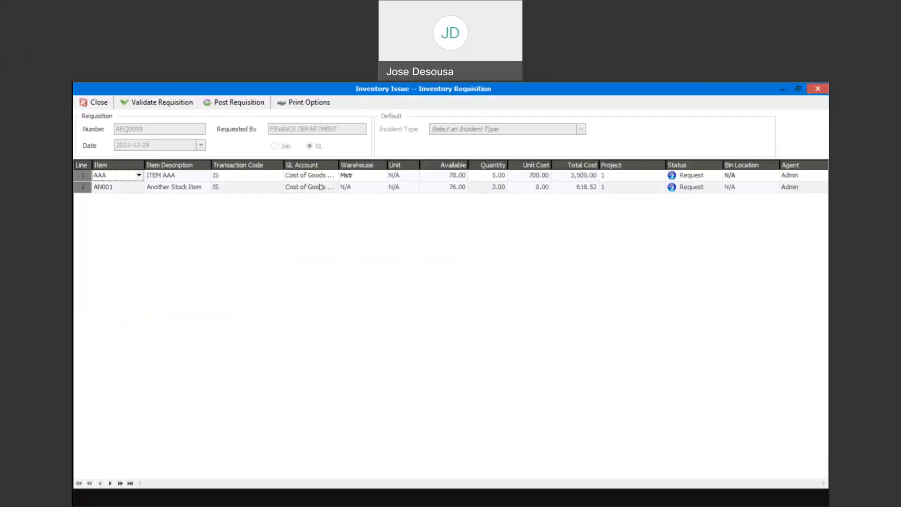
Step: Set the status of both requisition lines, AAA and AN001, to Approve
{"action": "left_click", "coordinate": [713, 178]}
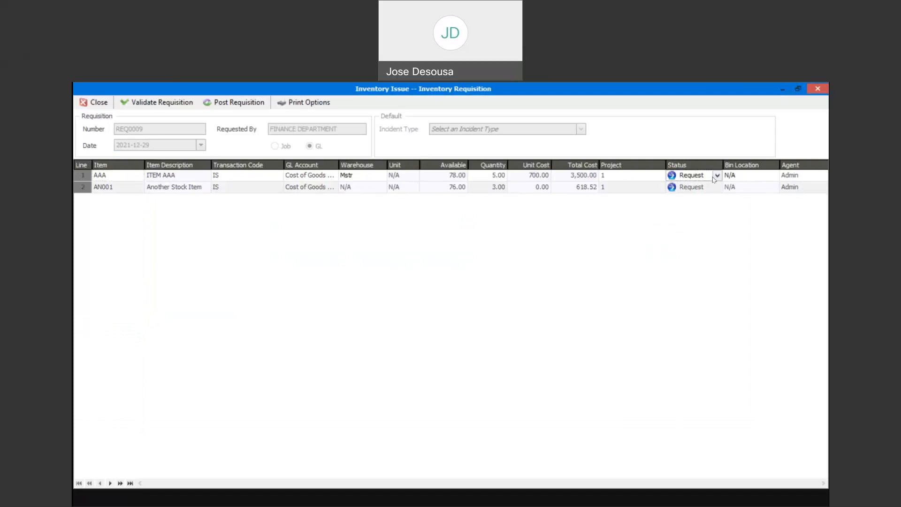
{"action": "left_click", "coordinate": [717, 177]}
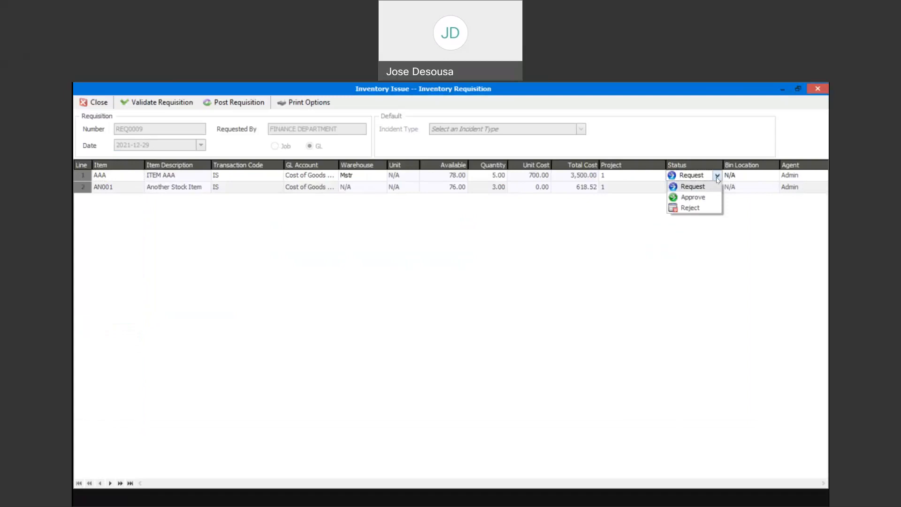
{"action": "left_click", "coordinate": [701, 197]}
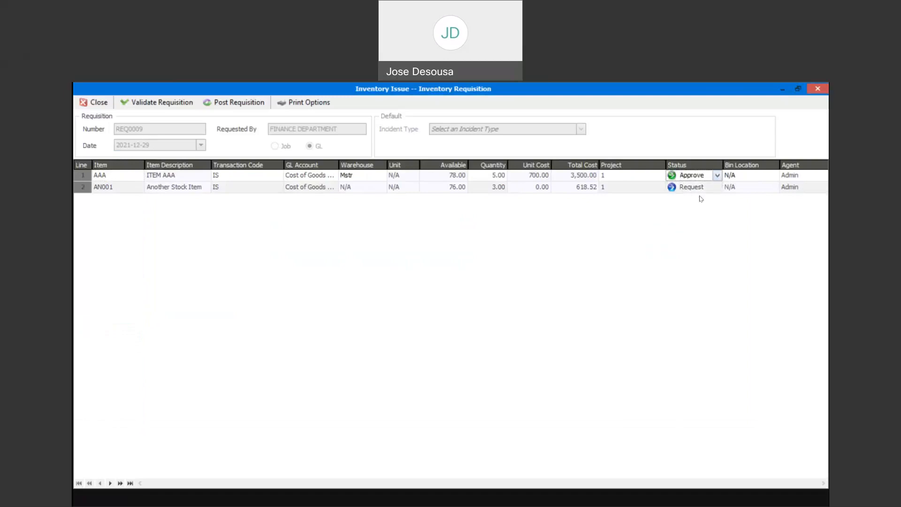
{"action": "left_click", "coordinate": [704, 188]}
{"action": "left_click", "coordinate": [717, 187]}
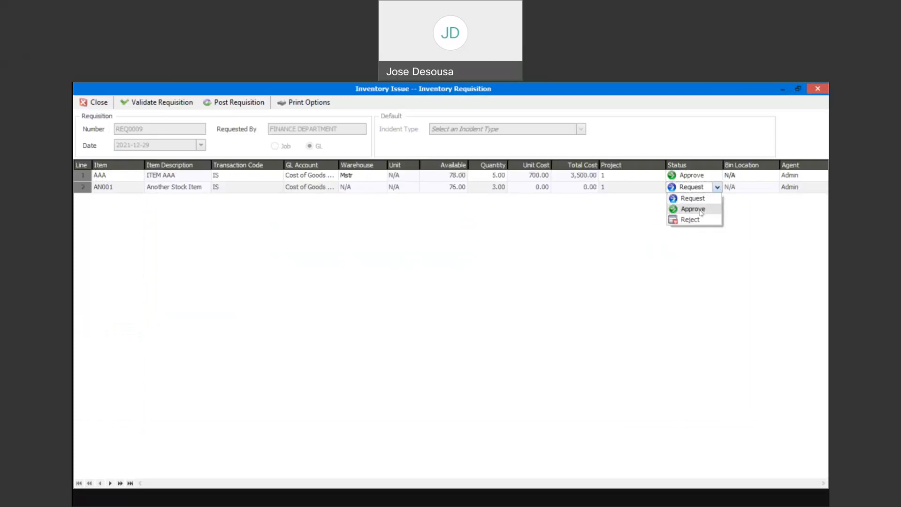
{"action": "left_click", "coordinate": [701, 212]}
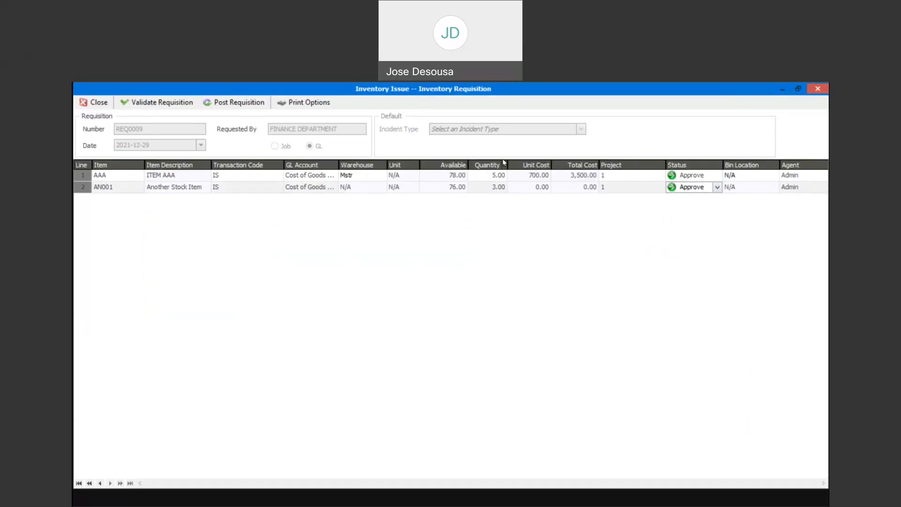
Step: Validate the approved requisition and post it as an inventory issue, choosing to print the Requisition Report
{"action": "left_click", "coordinate": [474, 175]}
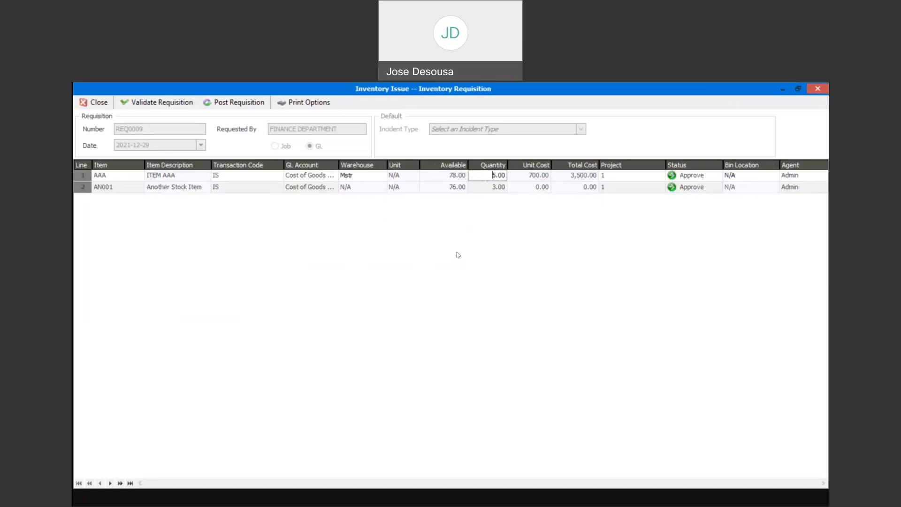
{"action": "left_click", "coordinate": [179, 109]}
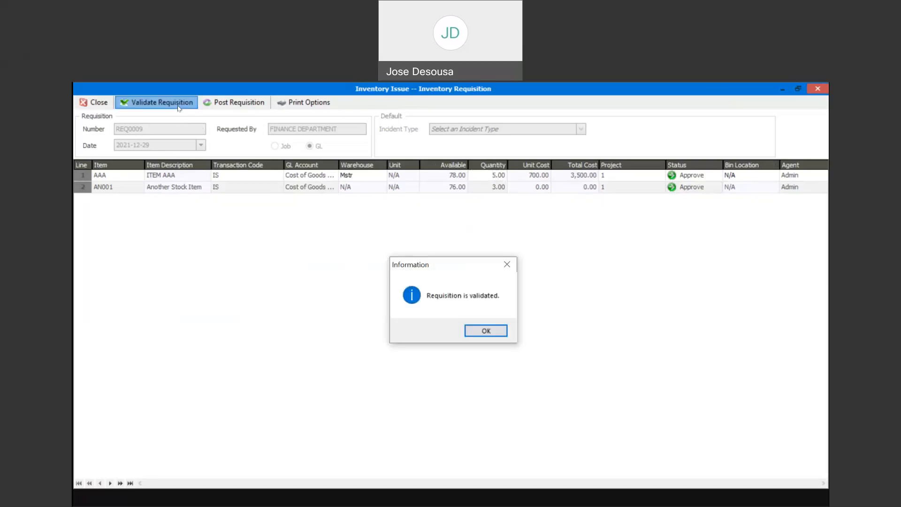
{"action": "left_click", "coordinate": [492, 332]}
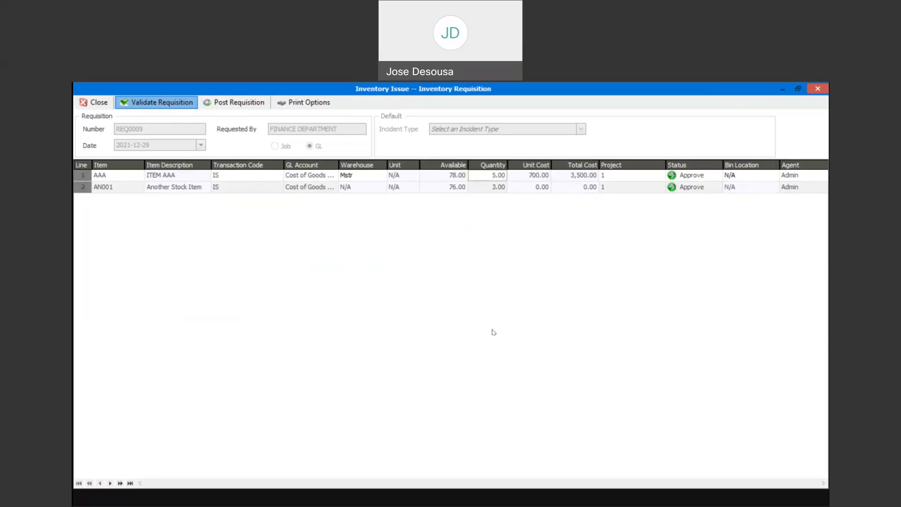
{"action": "left_click", "coordinate": [233, 108]}
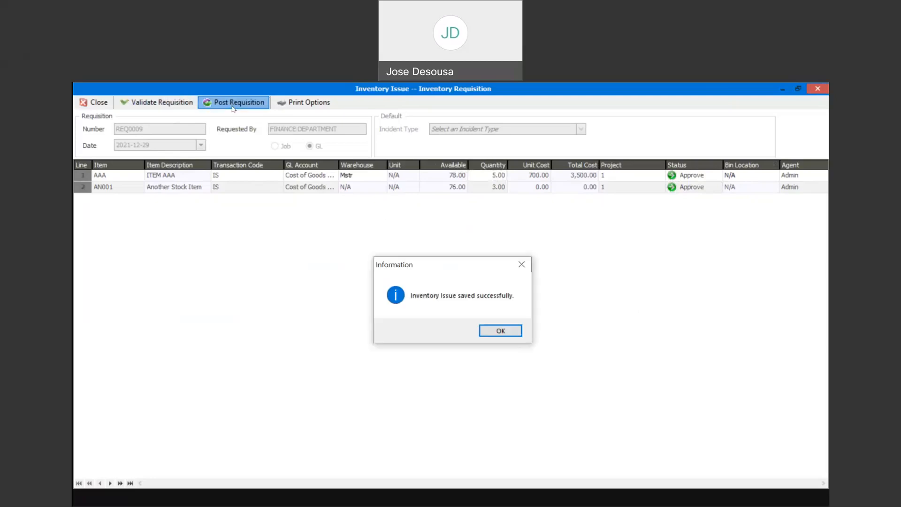
{"action": "left_click", "coordinate": [504, 336]}
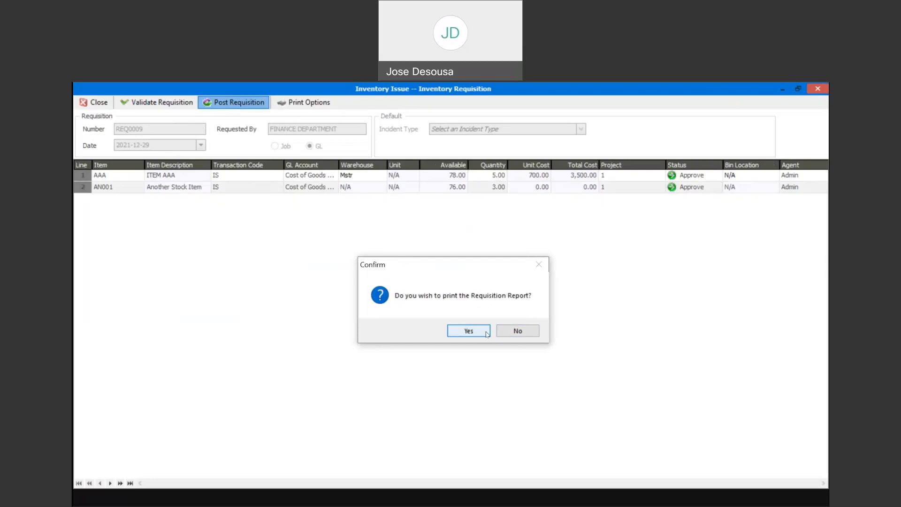
{"action": "left_click", "coordinate": [486, 332]}
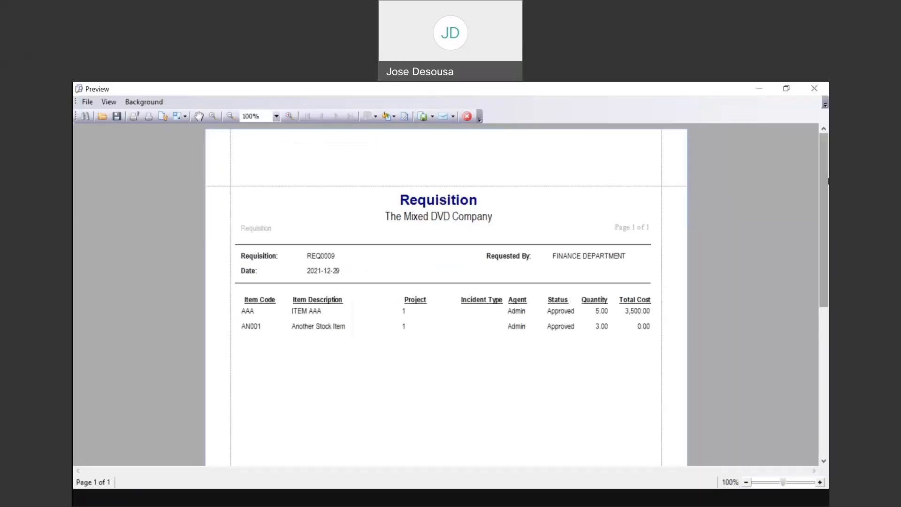
Step: Review the approved lines in the previewed Requisition Report, exit the preview and close the active requisitions list
{"action": "left_click_drag", "start_coordinate": [826, 190], "coordinate": [827, 199]}
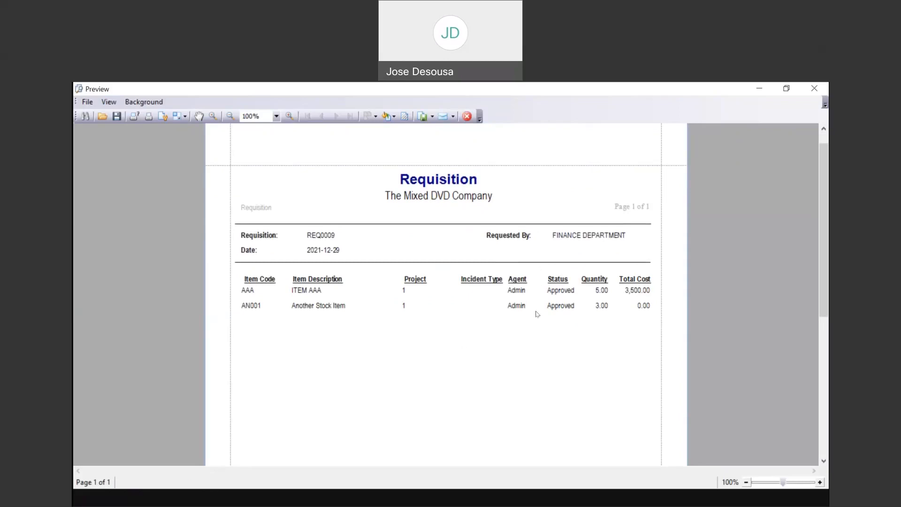
{"action": "mouse_move", "coordinate": [827, 226]}
{"action": "left_mouse_down"}
{"action": "mouse_move", "coordinate": [825, 344]}
{"action": "mouse_move", "coordinate": [825, 214]}
{"action": "left_mouse_up"}
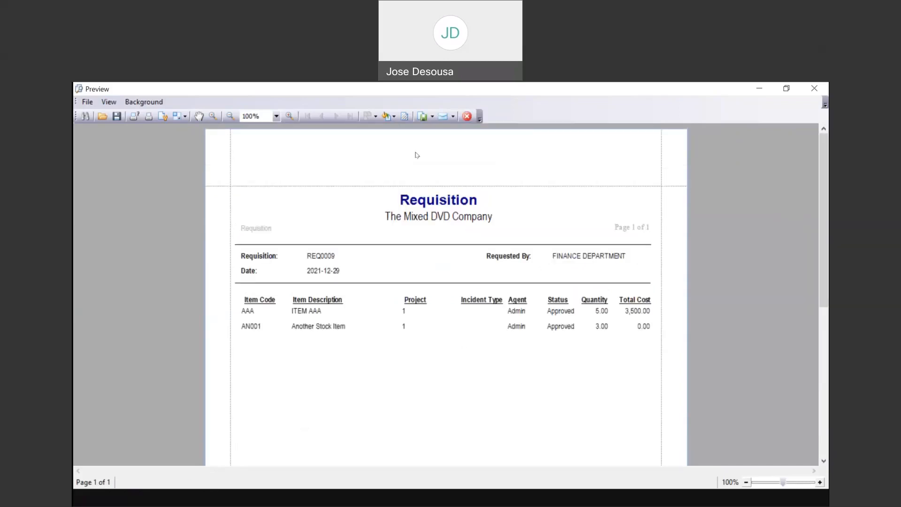
{"action": "left_click", "coordinate": [87, 102]}
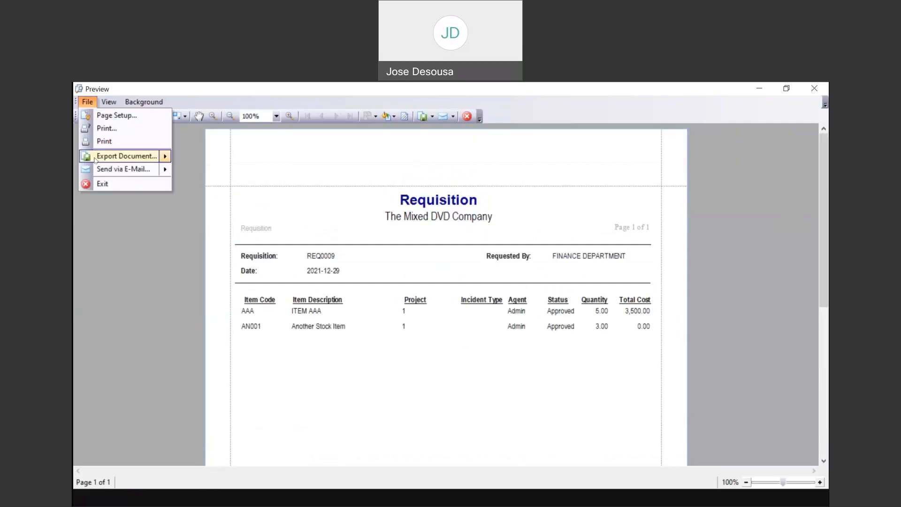
{"action": "left_click", "coordinate": [100, 184]}
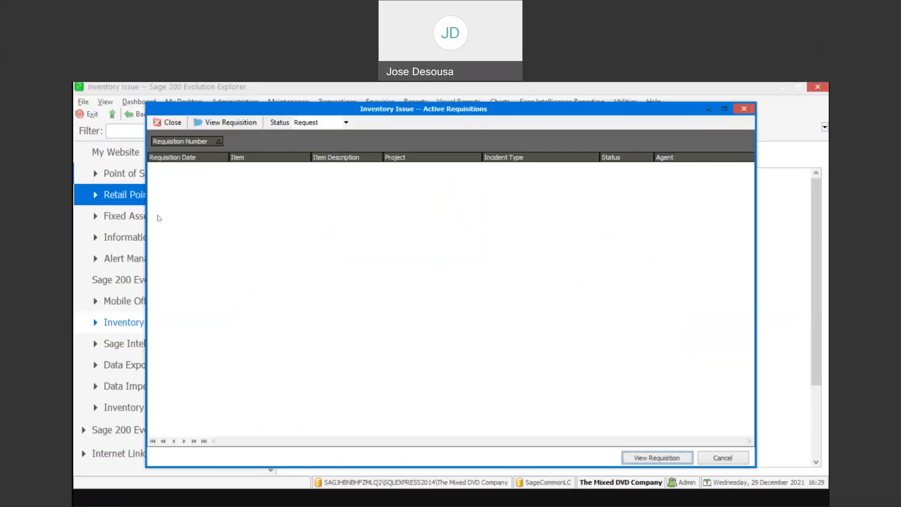
{"action": "left_click", "coordinate": [177, 127]}
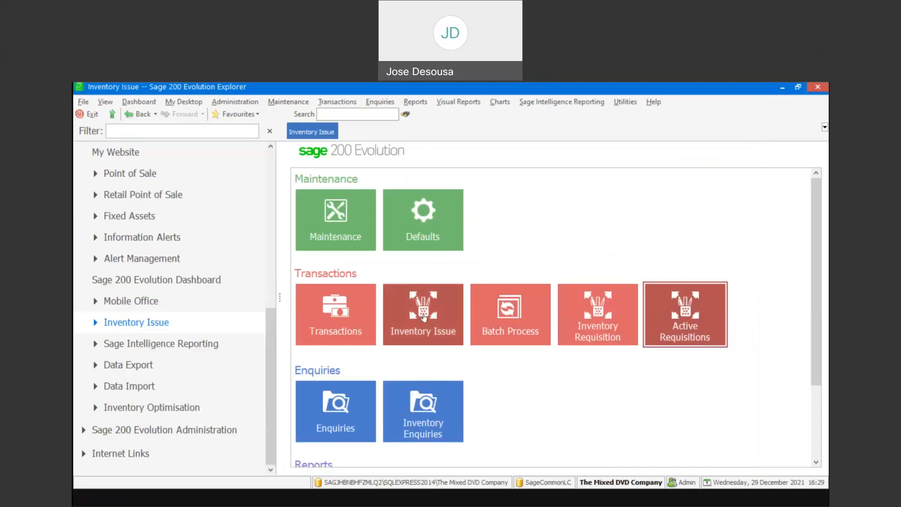
Step: Find the requisition's inventory issue note dated 2021-12-29 and process it, choosing to print the Inventory Issue Note Report
{"action": "left_click", "coordinate": [423, 317]}
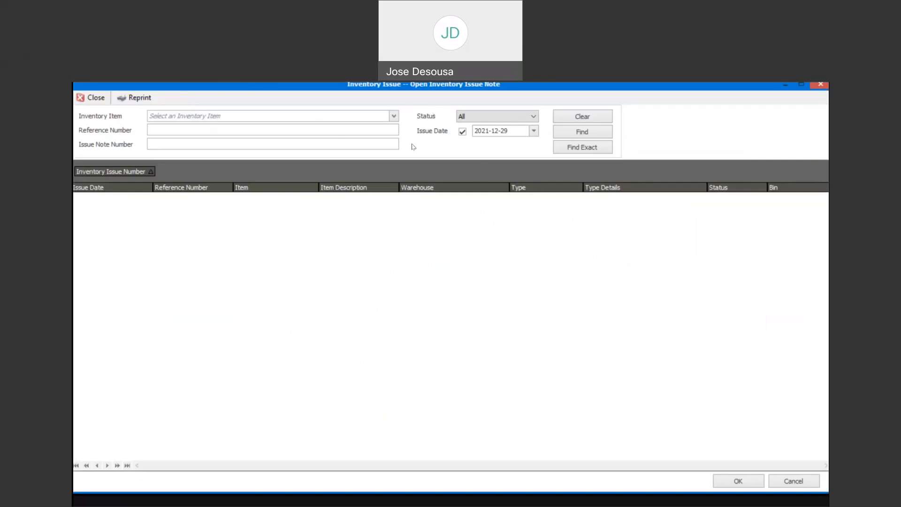
{"action": "left_click", "coordinate": [571, 138]}
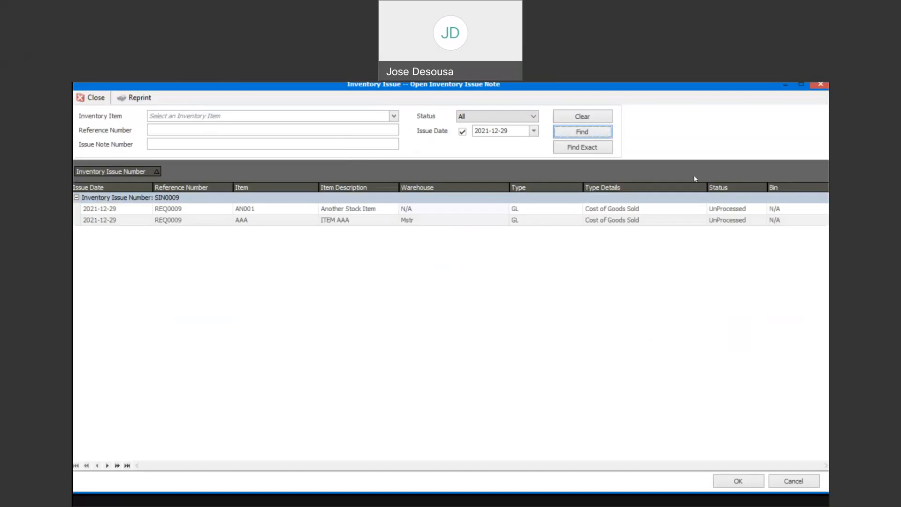
{"action": "left_click", "coordinate": [95, 211]}
{"action": "double_click", "coordinate": [96, 211]}
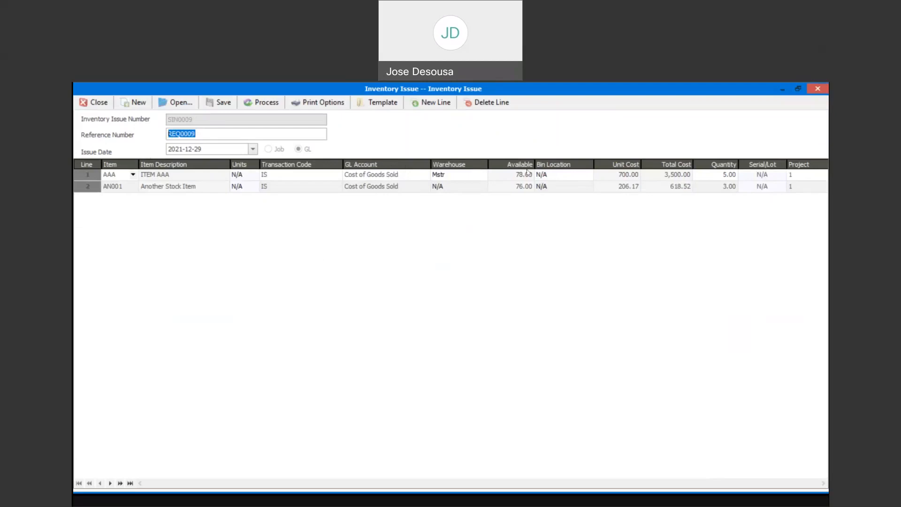
{"action": "left_click", "coordinate": [269, 104]}
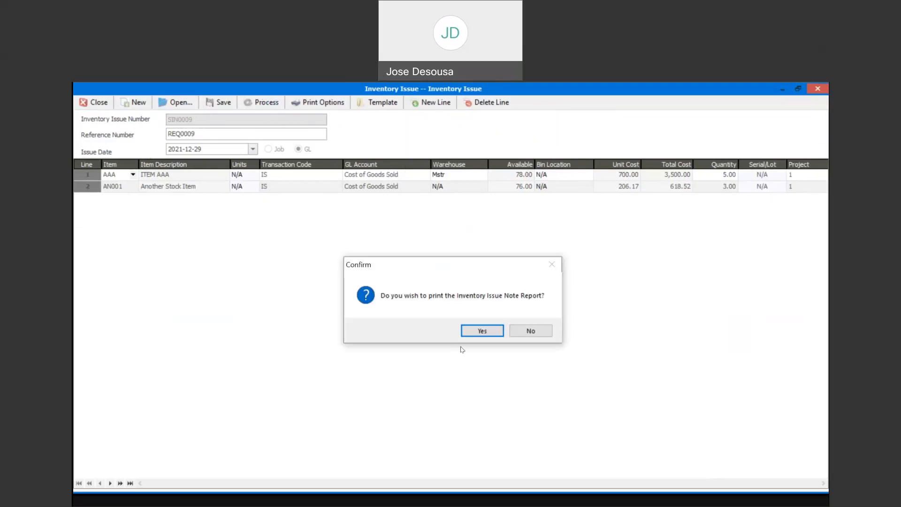
{"action": "left_click", "coordinate": [477, 331]}
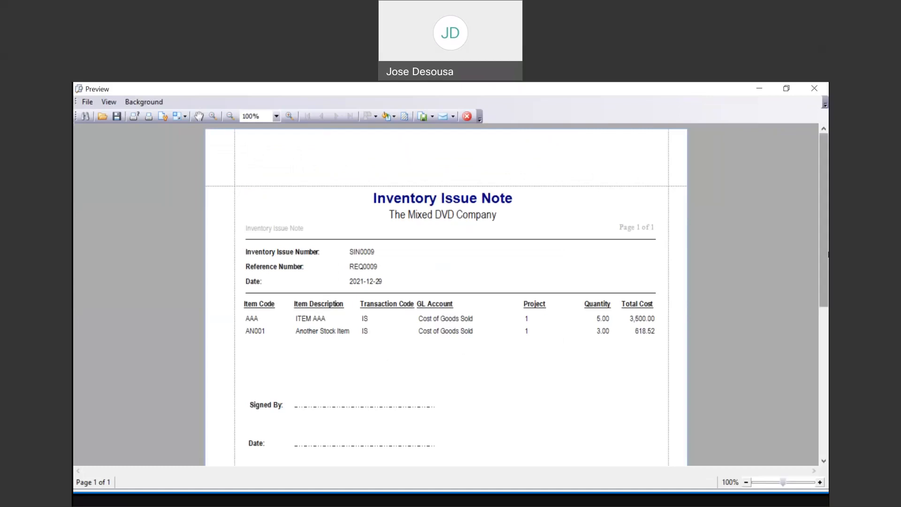
Step: Review the previewed Inventory Issue Note, exit the preview and close the inventory issue
{"action": "left_click_drag", "start_coordinate": [826, 219], "coordinate": [828, 237]}
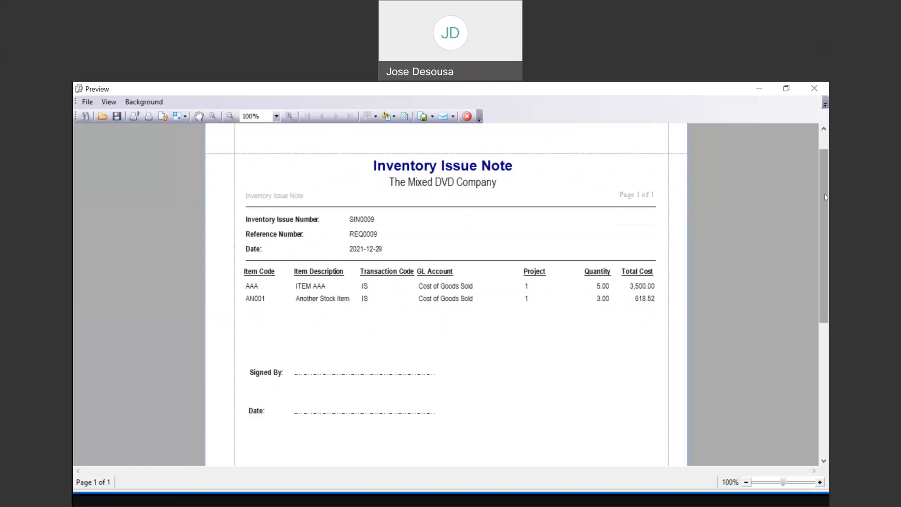
{"action": "mouse_move", "coordinate": [826, 197]}
{"action": "left_mouse_down"}
{"action": "mouse_move", "coordinate": [826, 222]}
{"action": "mouse_move", "coordinate": [826, 184]}
{"action": "left_mouse_up"}
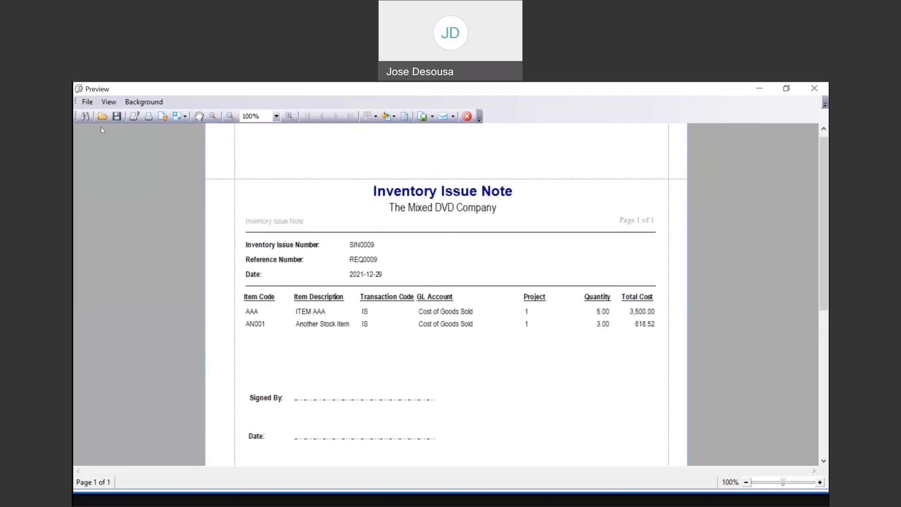
{"action": "left_click", "coordinate": [87, 104]}
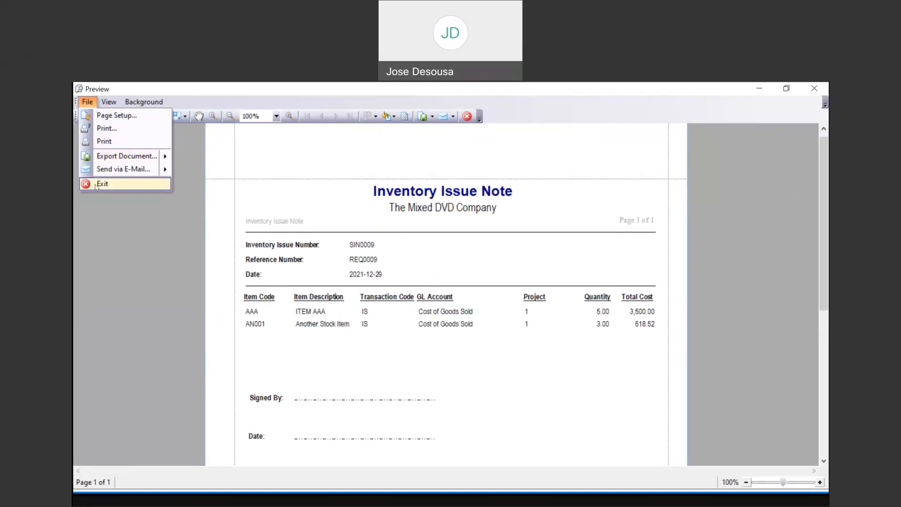
{"action": "left_click", "coordinate": [96, 185]}
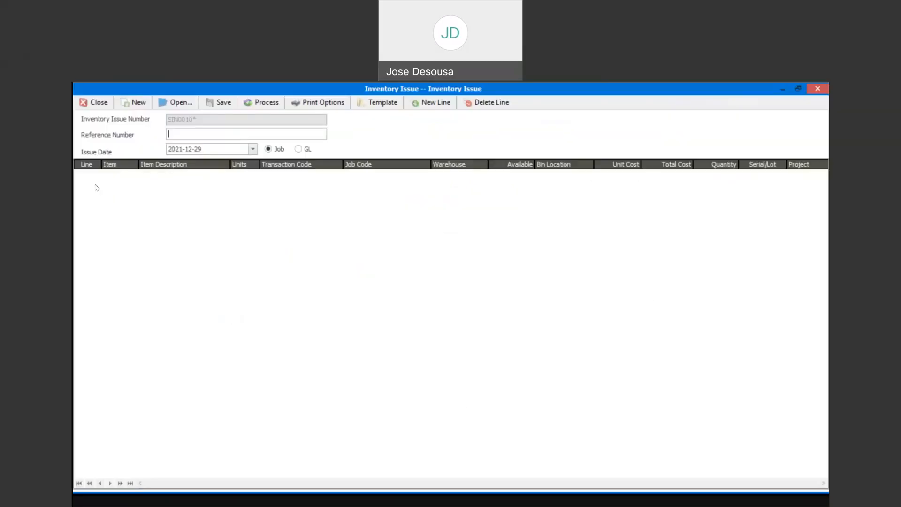
{"action": "left_click", "coordinate": [96, 102]}
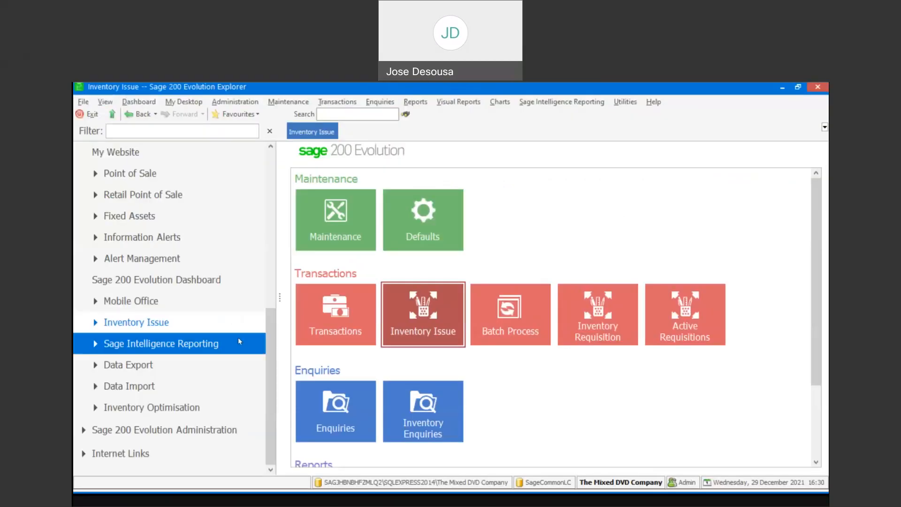
Step: Open the Transaction History enquiry of the Inventory module
{"action": "left_click_drag", "start_coordinate": [271, 342], "coordinate": [280, 271]}
{"action": "left_click", "coordinate": [181, 194]}
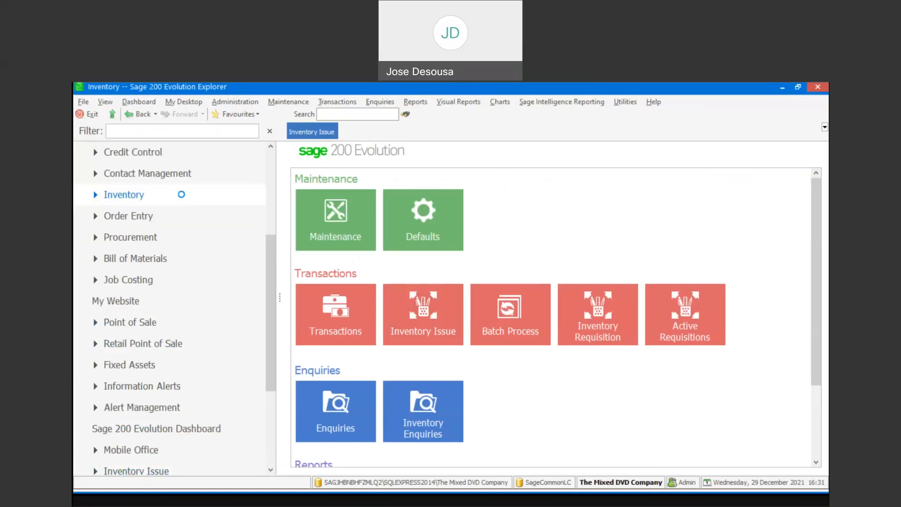
{"action": "left_click", "coordinate": [97, 194]}
{"action": "left_click", "coordinate": [132, 241]}
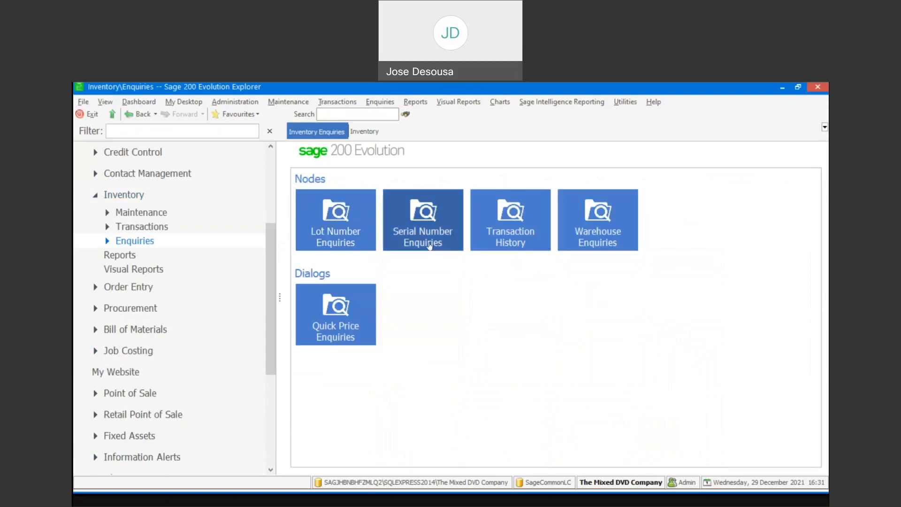
{"action": "left_click", "coordinate": [513, 216]}
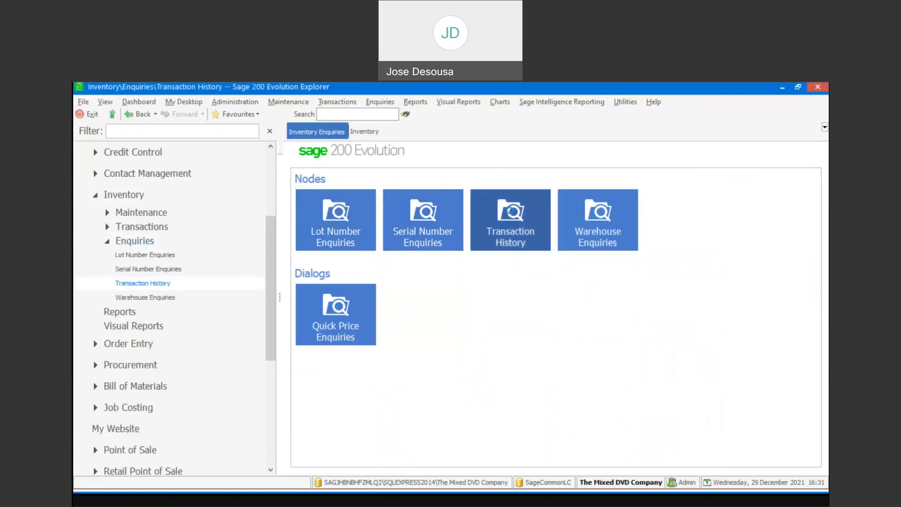
Step: View the transactions of item AAA from 2021-12-29 to 2021-12-29 and widen the Qty Out column
{"action": "left_click", "coordinate": [502, 162]}
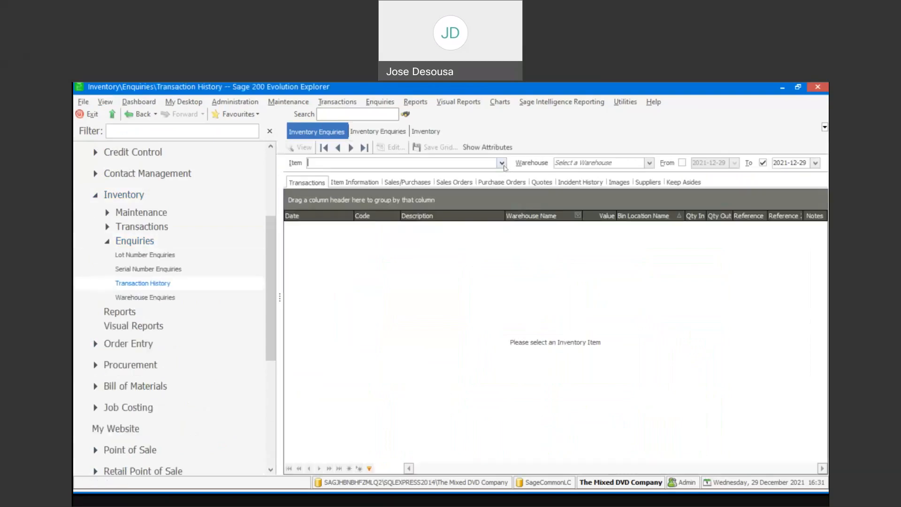
{"action": "left_click", "coordinate": [405, 187]}
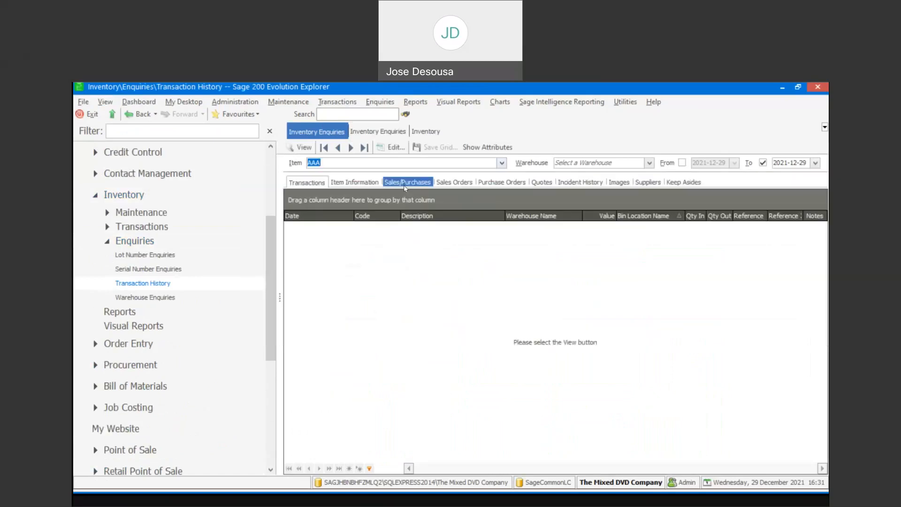
{"action": "left_click", "coordinate": [682, 163]}
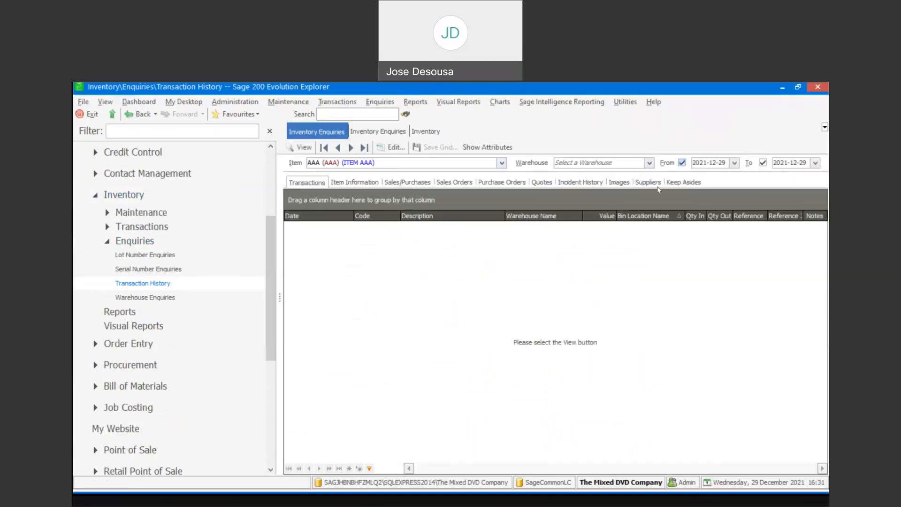
{"action": "left_click", "coordinate": [303, 148]}
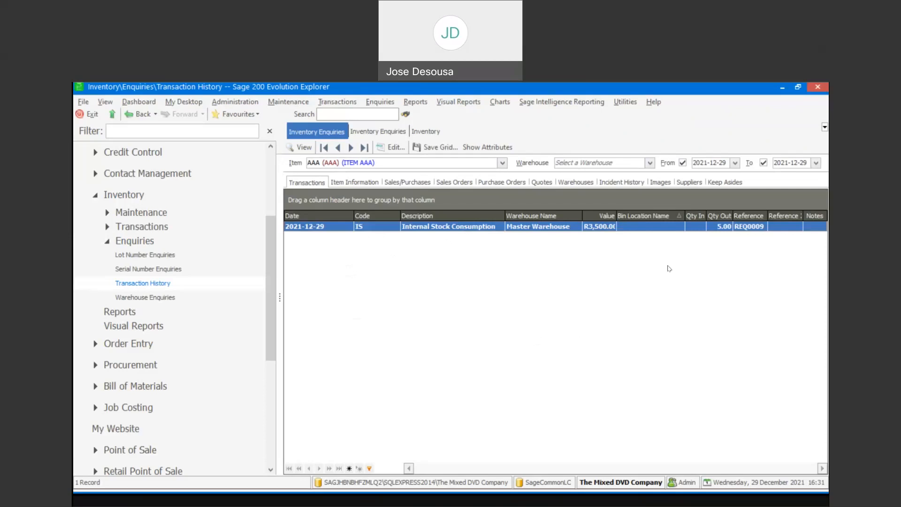
{"action": "left_click_drag", "start_coordinate": [775, 219], "coordinate": [749, 211]}
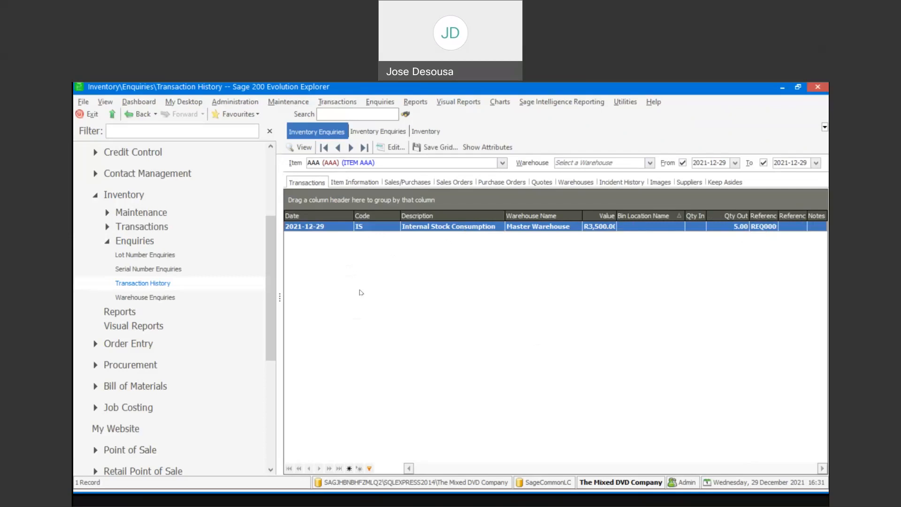
Step: Start a new inventory requisition in the Inventory Issue module and enter FACTORY REQUEST as the requester
{"action": "left_click_drag", "start_coordinate": [272, 267], "coordinate": [282, 375]}
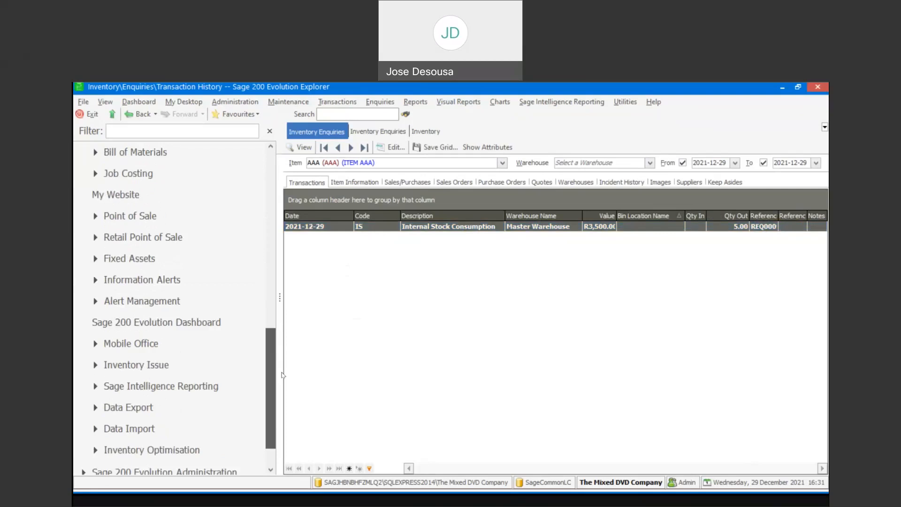
{"action": "left_click", "coordinate": [197, 365]}
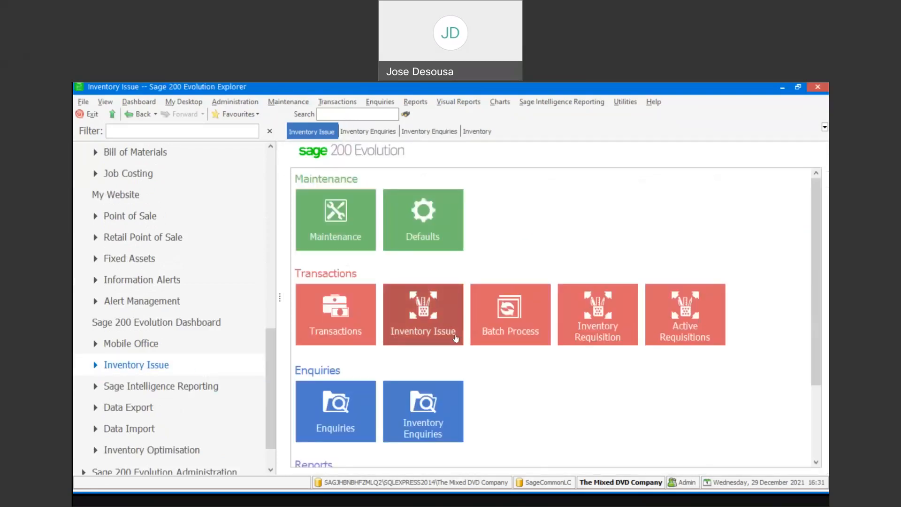
{"action": "left_click", "coordinate": [606, 321]}
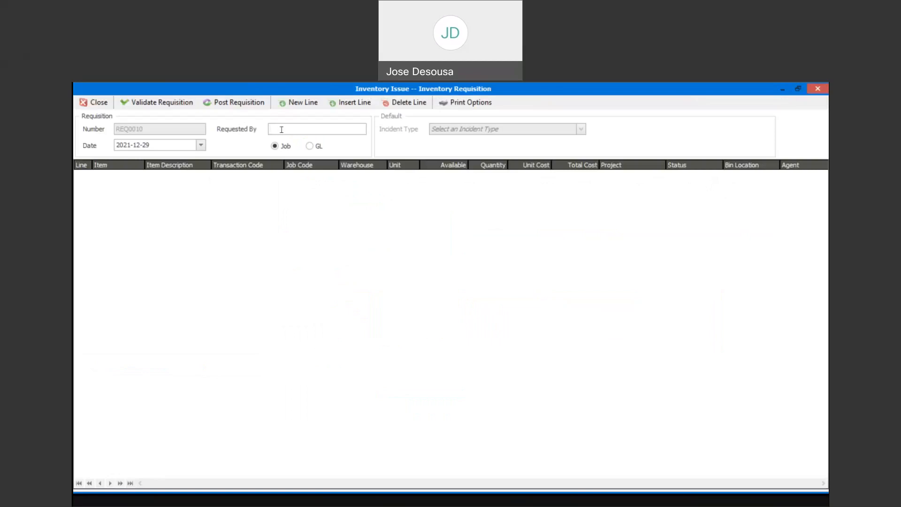
{"action": "type", "text": "FACTORY REQUEST"}
Step: Select item CCS94082 on the first requisition line and accept transaction code ST
{"action": "left_click", "coordinate": [139, 182]}
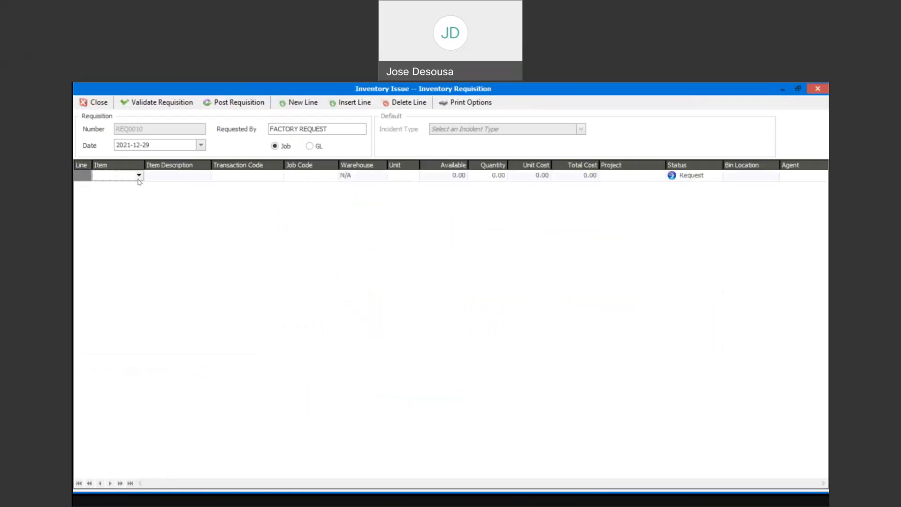
{"action": "left_click", "coordinate": [139, 175]}
{"action": "key", "text": "Down"}
{"action": "key", "text": "Down"}
{"action": "key", "text": "Down"}
{"action": "key", "text": "Down"}
{"action": "key", "text": "Down"}
{"action": "key", "text": "Down"}
{"action": "key", "text": "Down"}
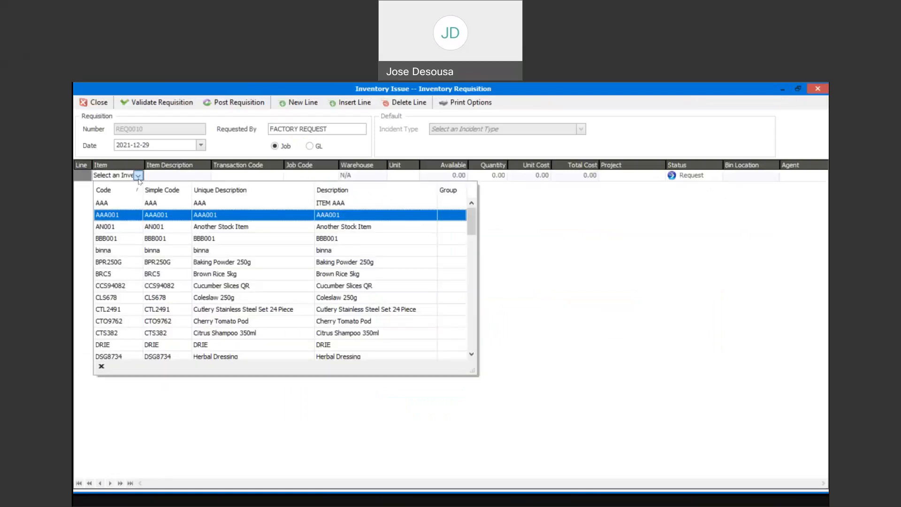
{"action": "key", "text": "Return"}
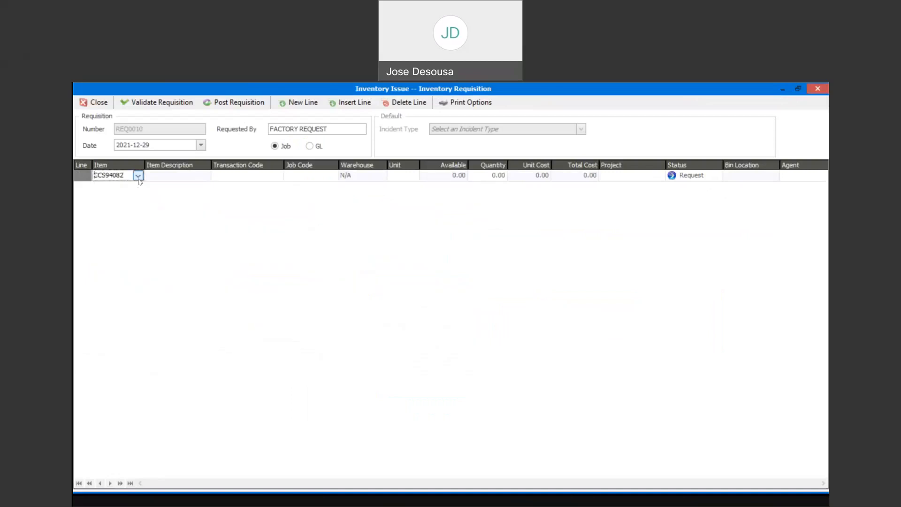
{"action": "key", "text": "Tab"}
{"action": "key", "text": "Tab"}
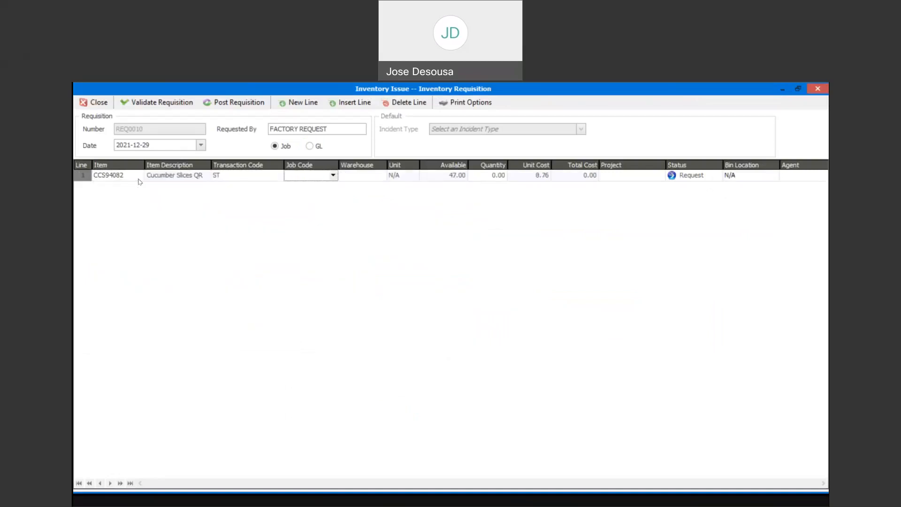
Step: Assign job JOB023, warehouse Mstr and a quantity of 4 to the CCS94082 line
{"action": "left_click", "coordinate": [333, 176]}
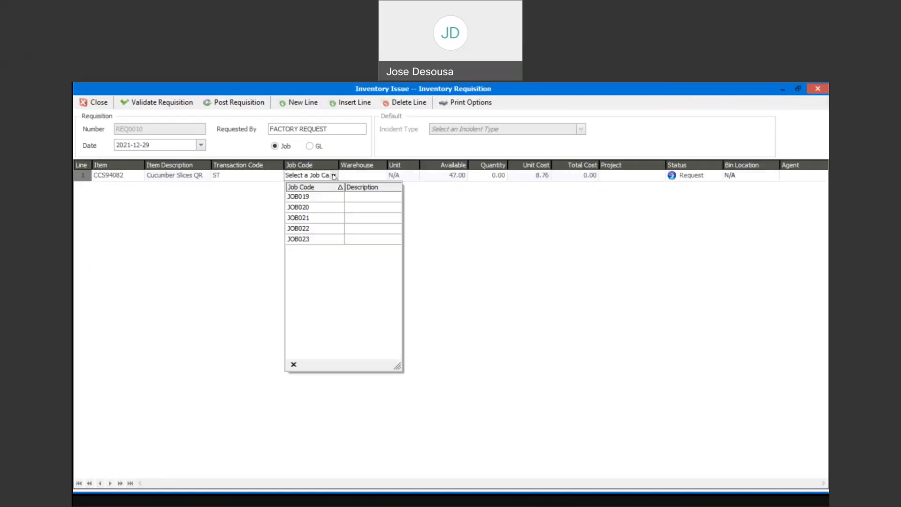
{"action": "left_click", "coordinate": [318, 242]}
{"action": "key", "text": "Tab"}
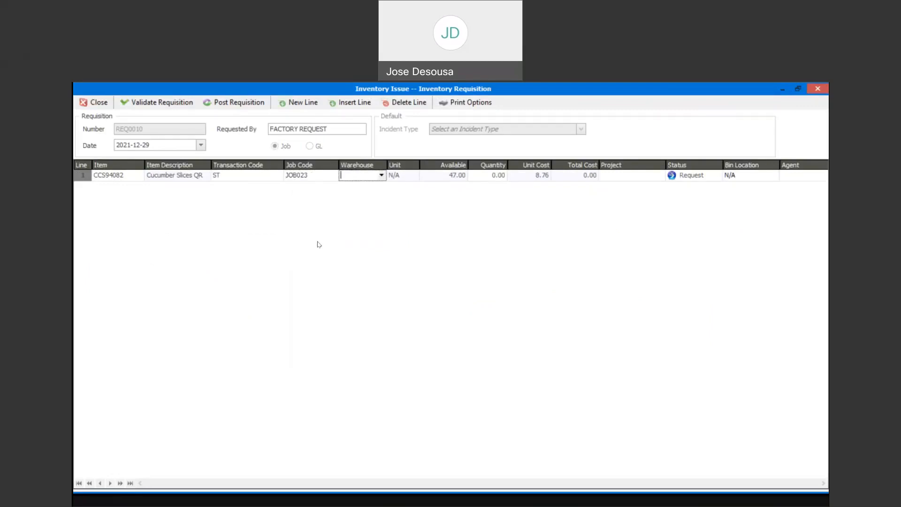
{"action": "type", "text": "Mstr"}
{"action": "key", "text": "Tab"}
{"action": "key", "text": "Tab"}
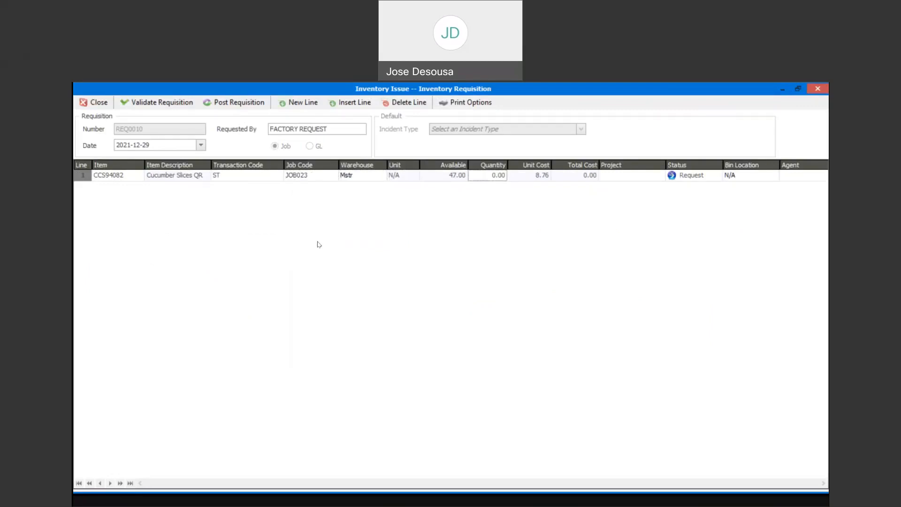
{"action": "type", "text": "4"}
{"action": "key", "text": "Tab"}
{"action": "key", "text": "Tab"}
{"action": "key", "text": "Tab"}
{"action": "key", "text": "Tab"}
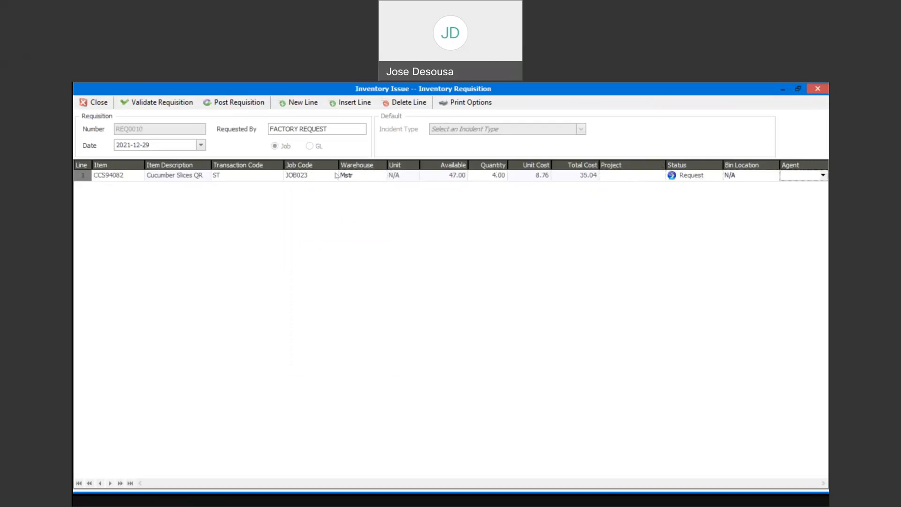
Step: Try to validate the requisition, dismiss the message and set the first line's agent to Admin
{"action": "left_click", "coordinate": [155, 100]}
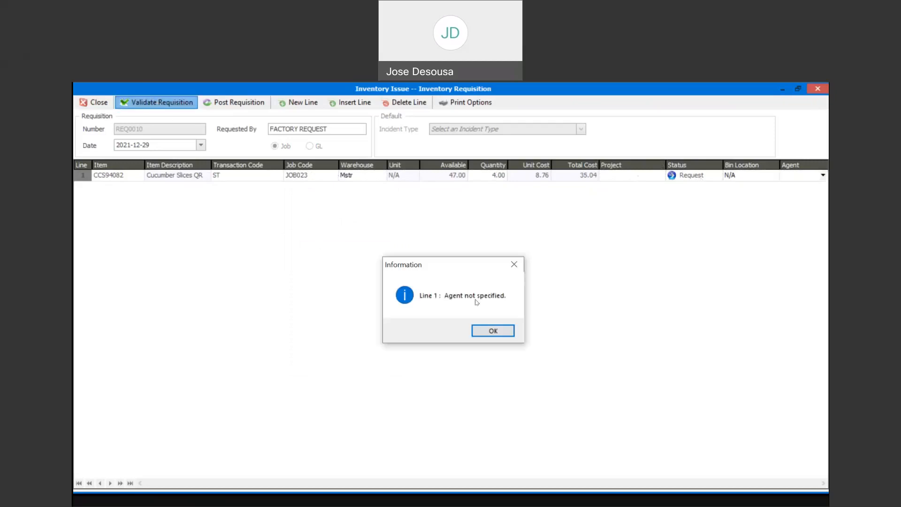
{"action": "left_click", "coordinate": [488, 335]}
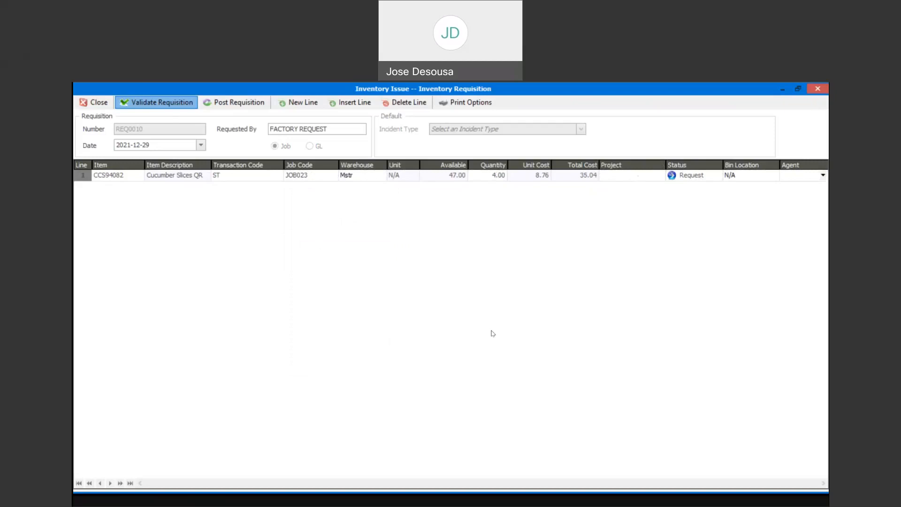
{"action": "left_click", "coordinate": [822, 174]}
{"action": "left_click", "coordinate": [769, 198]}
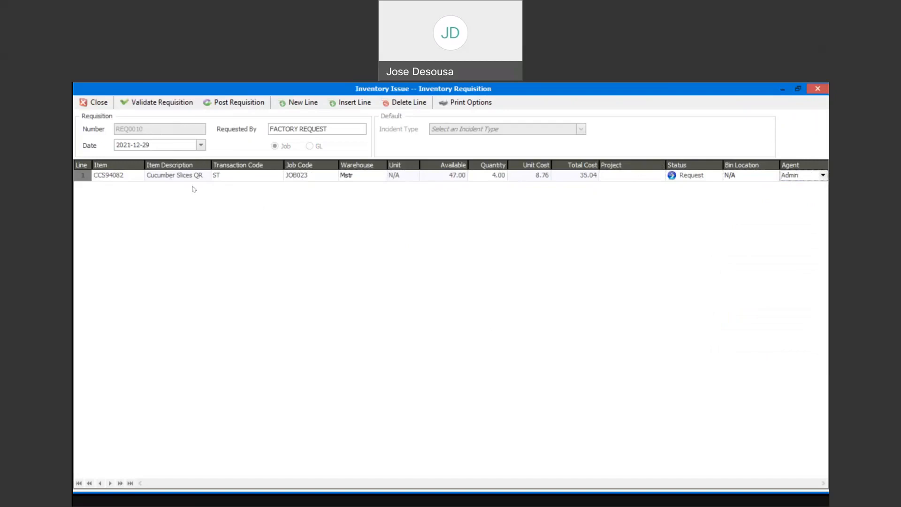
Step: Add a second requisition line for item CLS678 with transaction code ST
{"action": "left_click", "coordinate": [312, 103]}
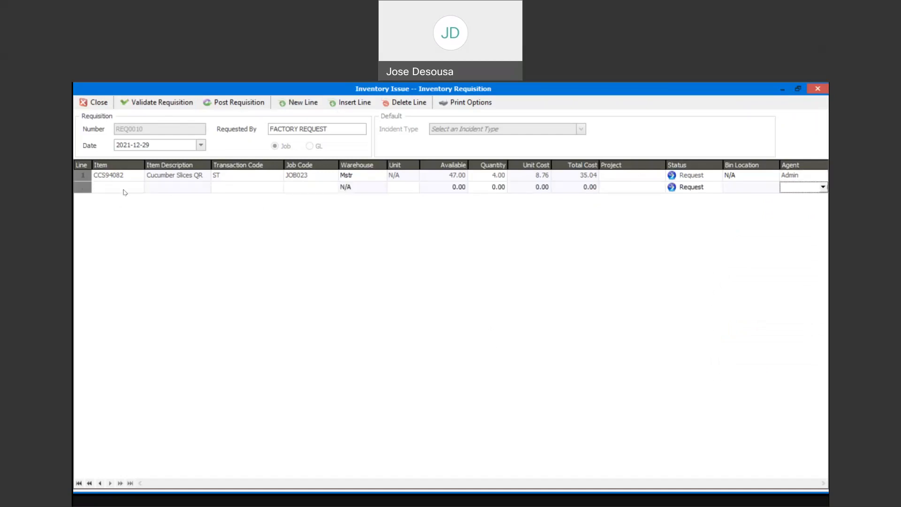
{"action": "left_click", "coordinate": [125, 190]}
{"action": "left_click", "coordinate": [139, 188]}
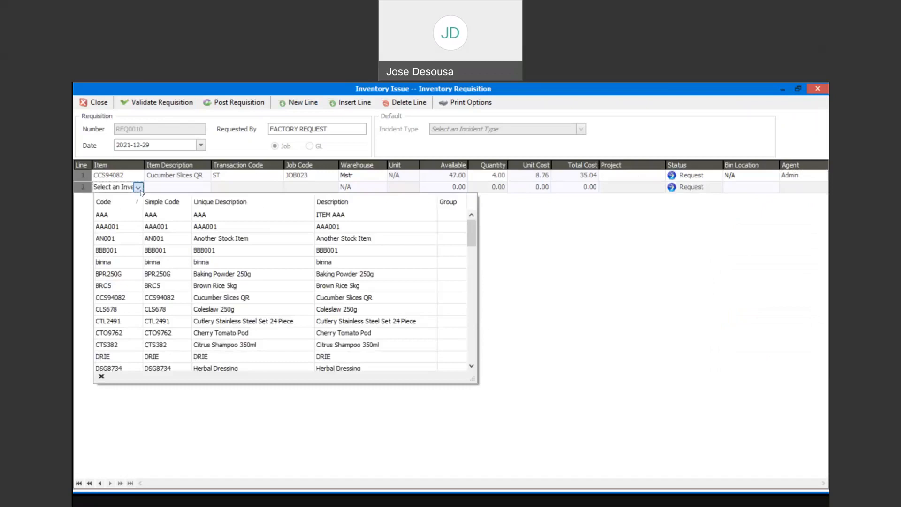
{"action": "key", "text": "Return"}
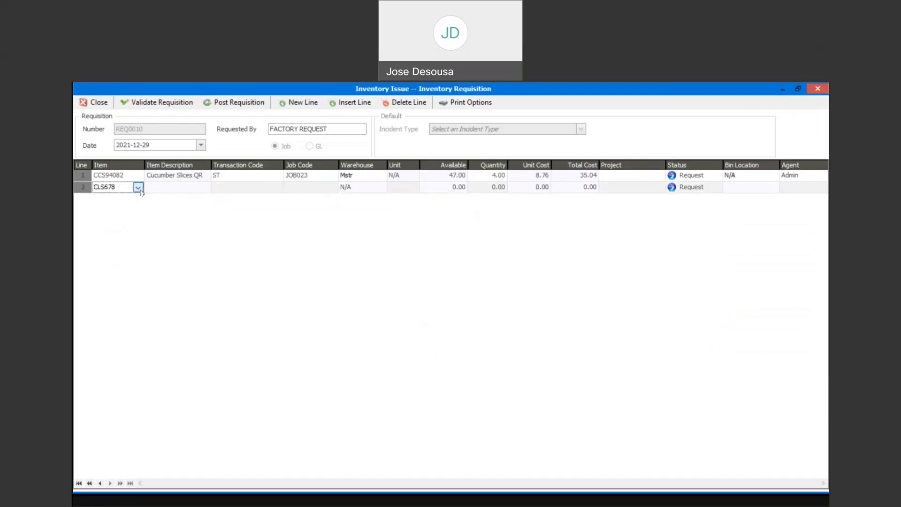
{"action": "key", "text": "Tab"}
{"action": "key", "text": "Tab"}
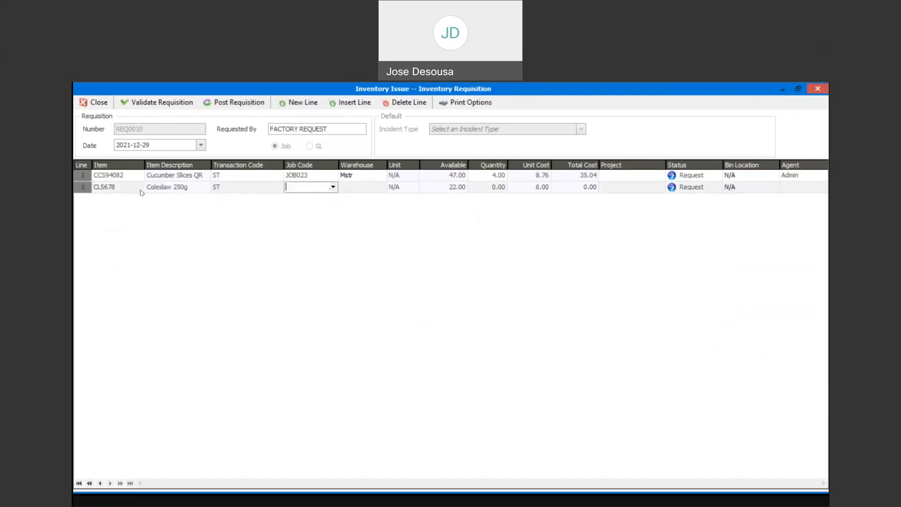
Step: Complete the CLS678 line with job JOB023, warehouse Mstr, a quantity of 6 and agent Admin
{"action": "left_click", "coordinate": [332, 187]}
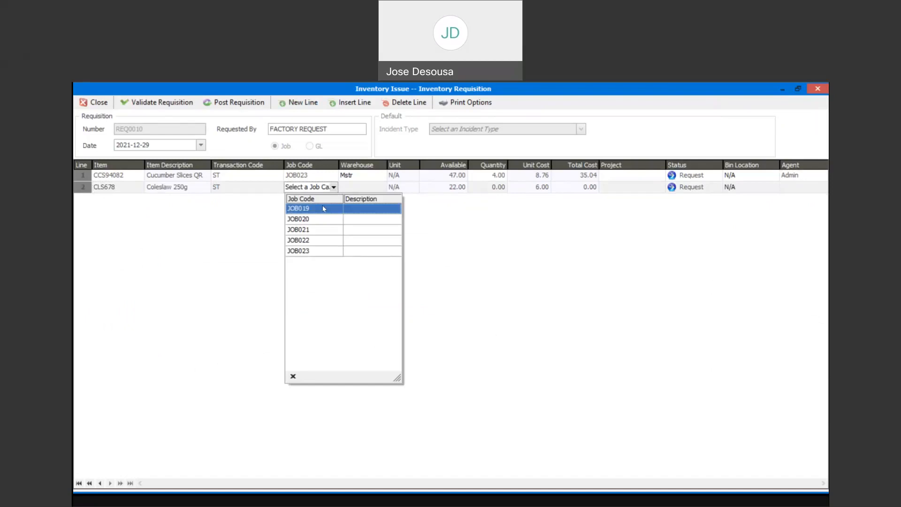
{"action": "left_click", "coordinate": [314, 252]}
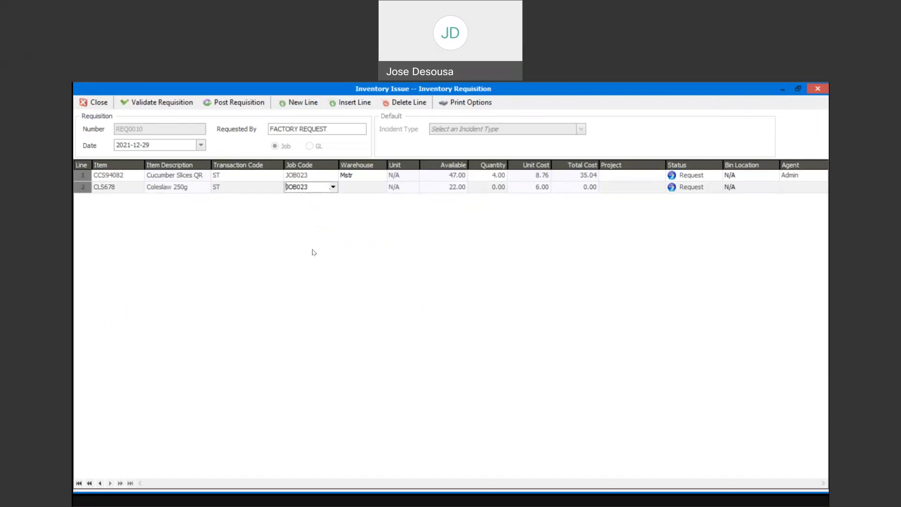
{"action": "key", "text": "Tab"}
{"action": "key", "text": "Tab"}
{"action": "type", "text": "6"}
{"action": "key", "text": "Tab"}
{"action": "key", "text": "Tab"}
{"action": "key", "text": "Tab"}
{"action": "key", "text": "Tab"}
{"action": "key", "text": "Tab"}
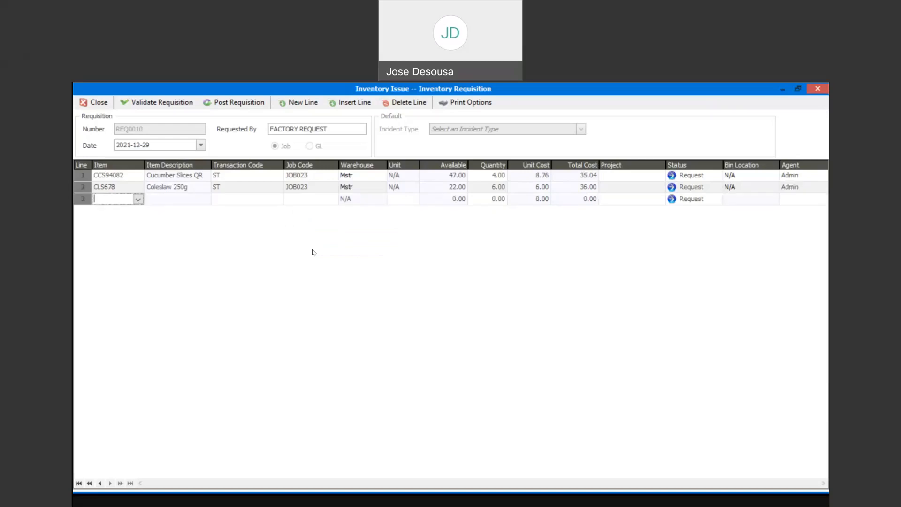
Step: Validate and post the requisition, choosing to print the Requisition Report
{"action": "left_click", "coordinate": [171, 103]}
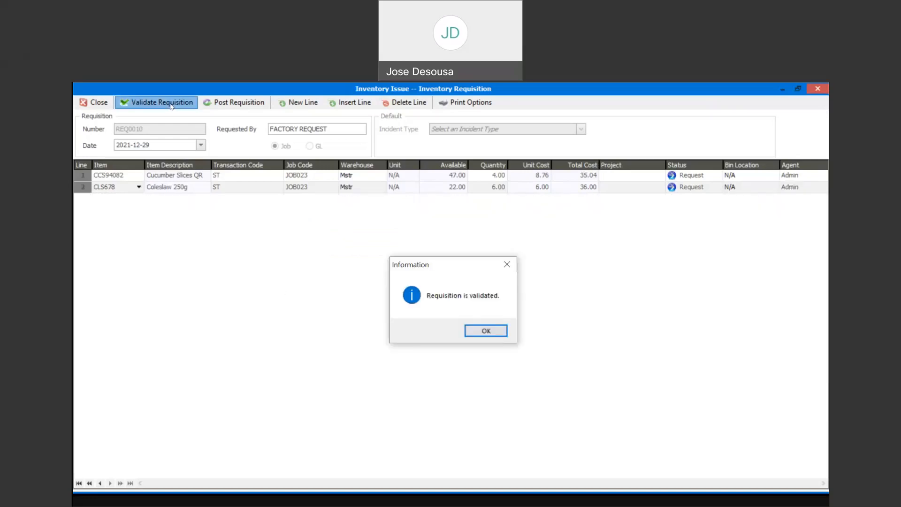
{"action": "left_click", "coordinate": [480, 331]}
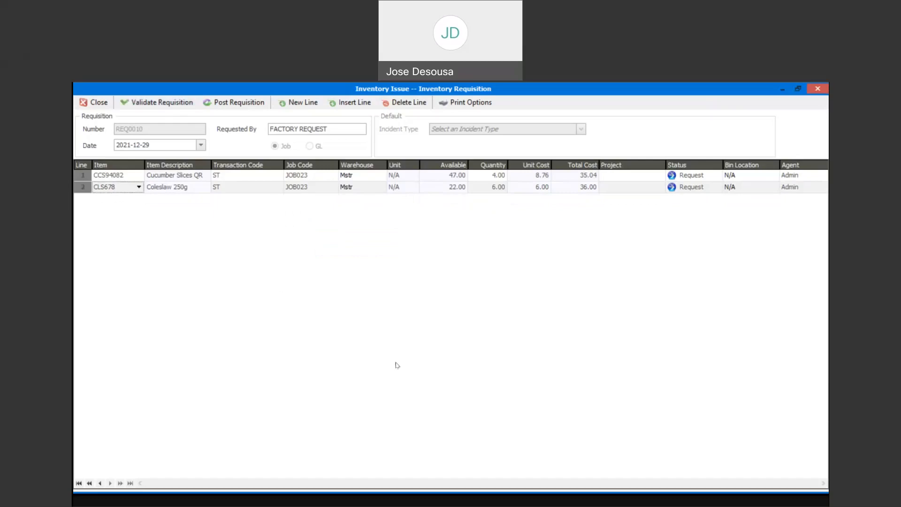
{"action": "left_click", "coordinate": [225, 102]}
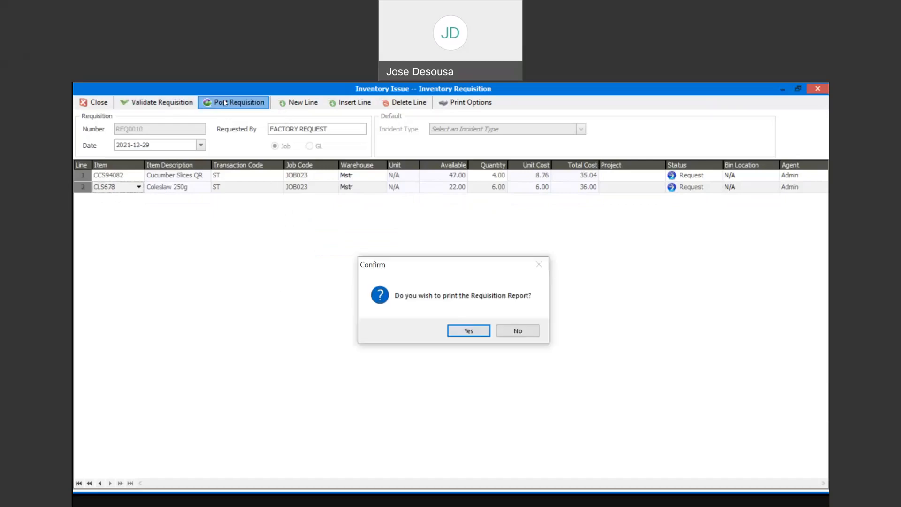
{"action": "left_click", "coordinate": [477, 334]}
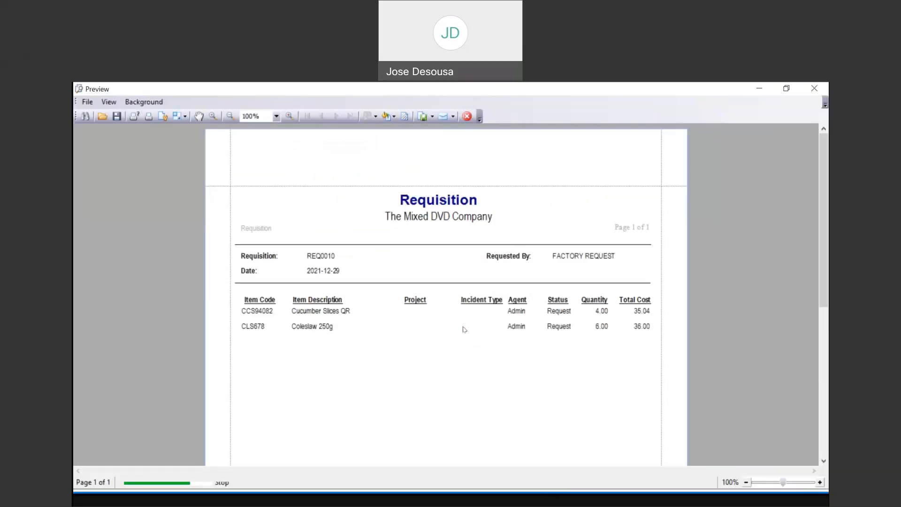
Step: Review the previewed Requisition Report and exit the preview
{"action": "left_click_drag", "start_coordinate": [824, 155], "coordinate": [825, 183]}
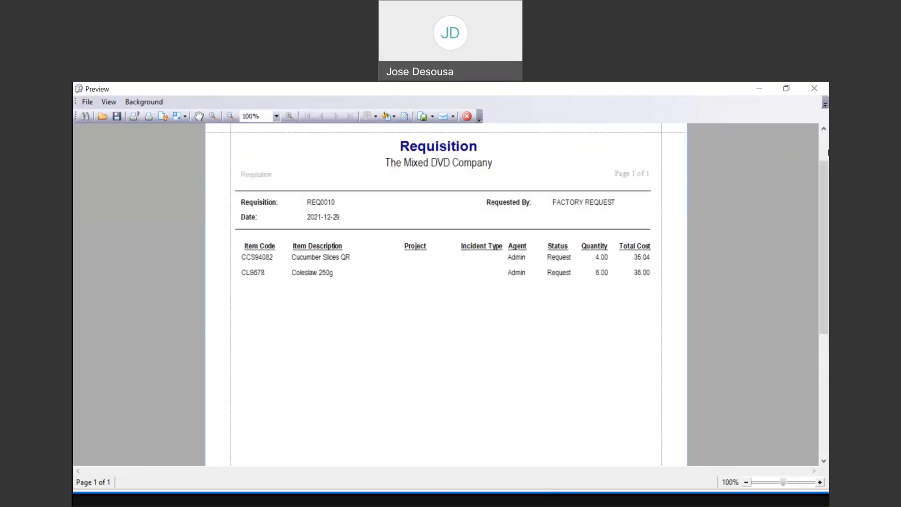
{"action": "left_click", "coordinate": [88, 102]}
{"action": "left_click", "coordinate": [97, 183]}
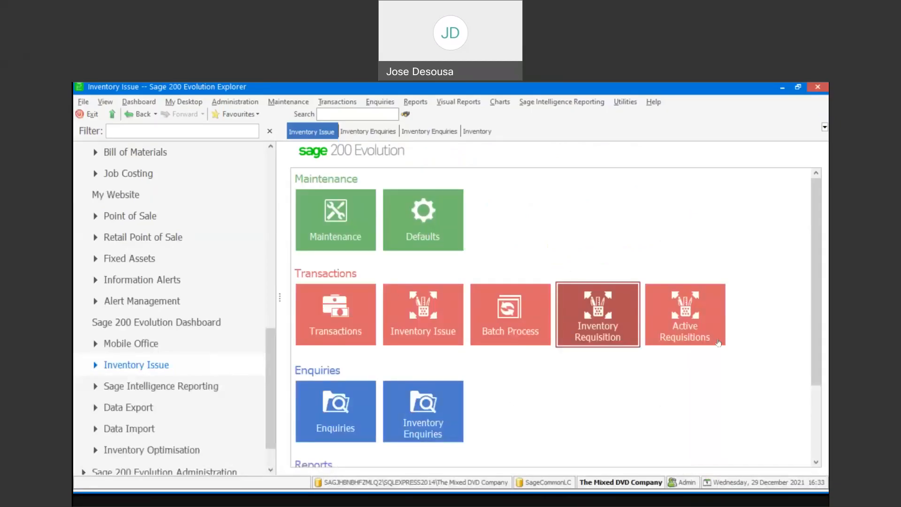
Step: Expand the factory requisition in the Active Requisitions list and open it for viewing
{"action": "left_click", "coordinate": [701, 304]}
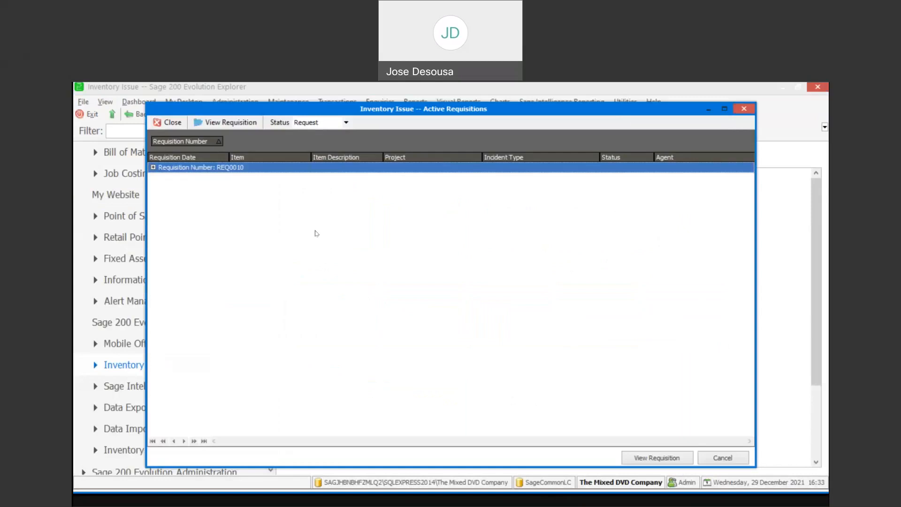
{"action": "left_click", "coordinate": [153, 169]}
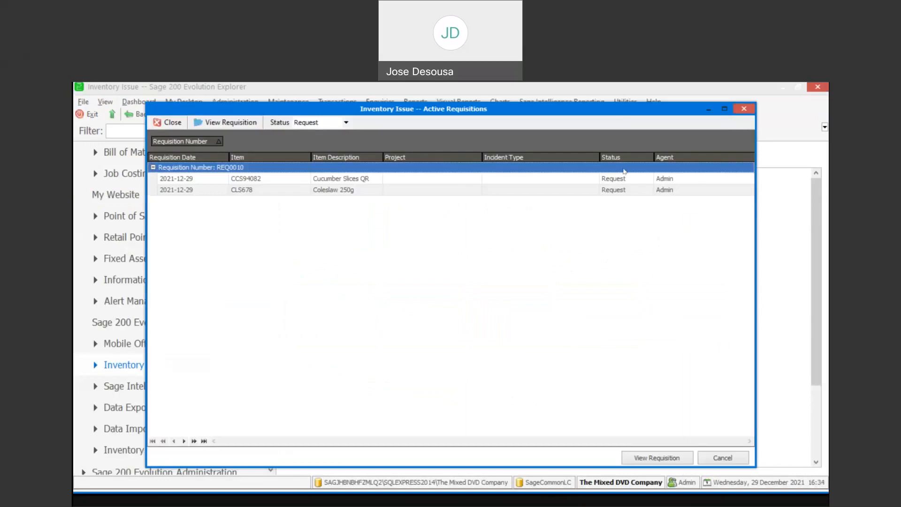
{"action": "left_click", "coordinate": [644, 458]}
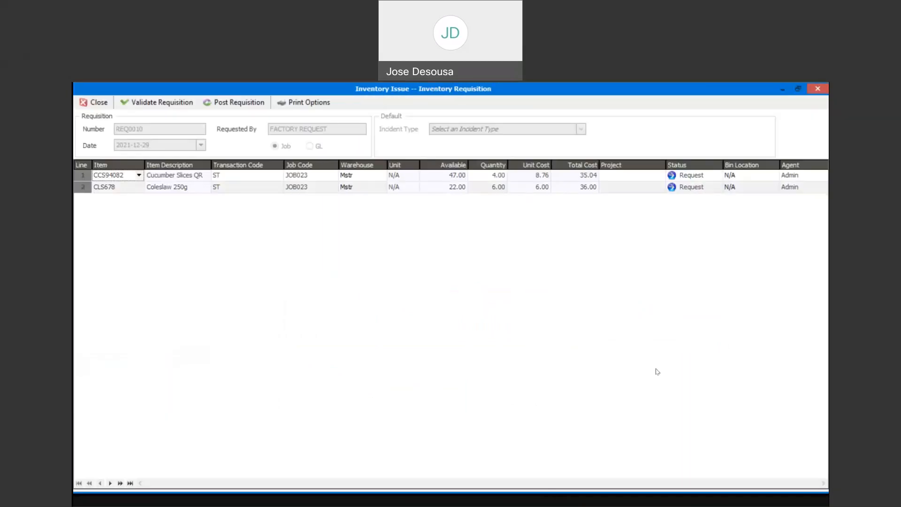
Step: Set the status of both requisition lines, CCS94082 and CLS678, to Approve and validate the requisition
{"action": "left_click", "coordinate": [718, 176]}
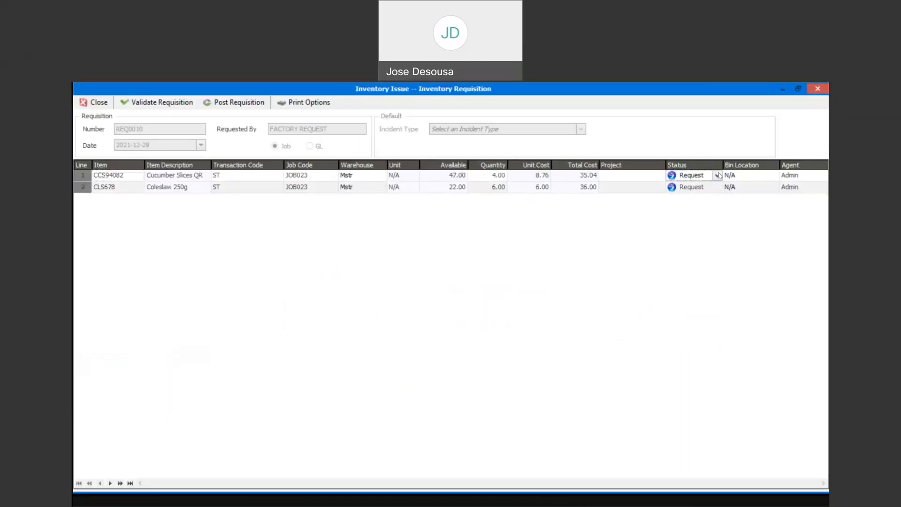
{"action": "left_click", "coordinate": [718, 176]}
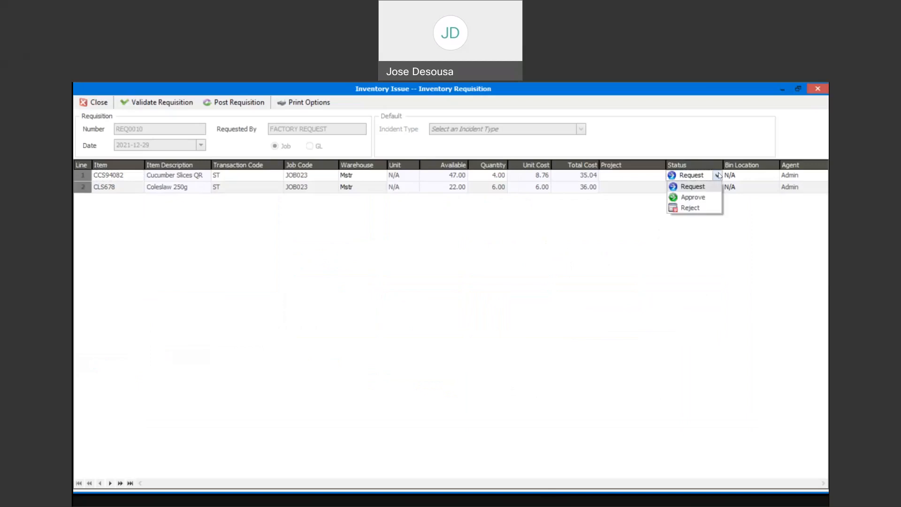
{"action": "left_click", "coordinate": [695, 197]}
{"action": "left_click", "coordinate": [716, 190]}
{"action": "left_click", "coordinate": [717, 187]}
{"action": "left_click", "coordinate": [700, 209]}
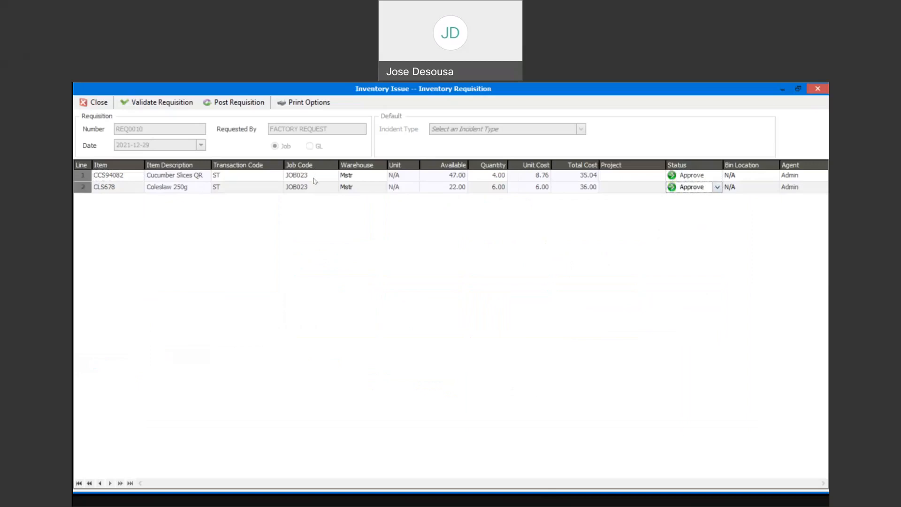
{"action": "left_click", "coordinate": [176, 105]}
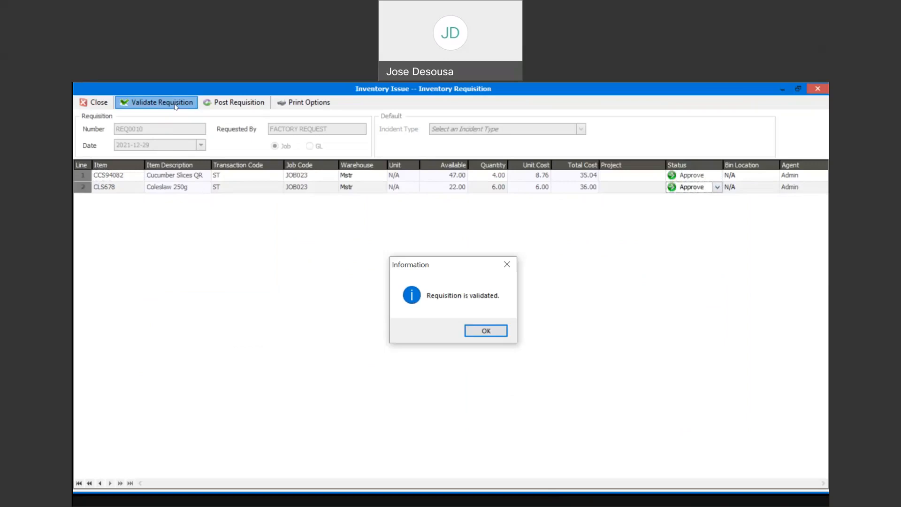
{"action": "left_click", "coordinate": [471, 330]}
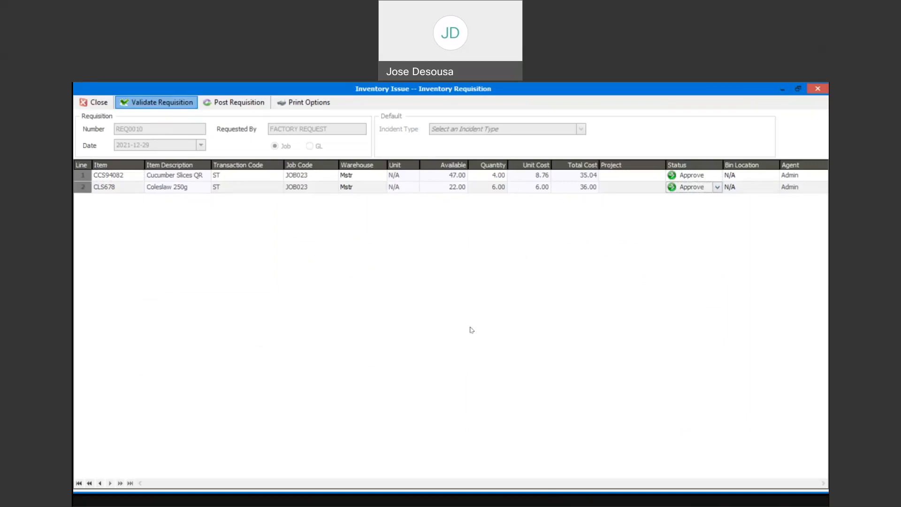
Step: Post the approved factory requisition and choose to print the Requisition Report
{"action": "left_click", "coordinate": [243, 101]}
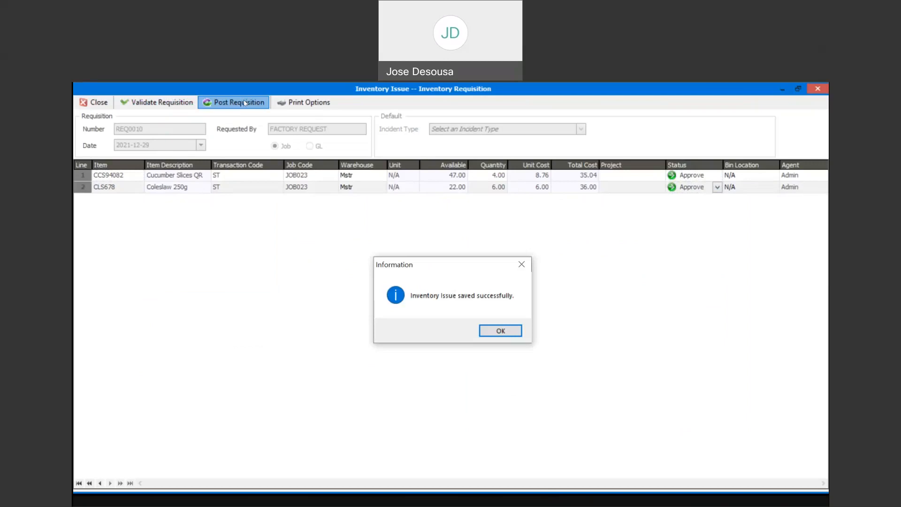
{"action": "left_click", "coordinate": [496, 332]}
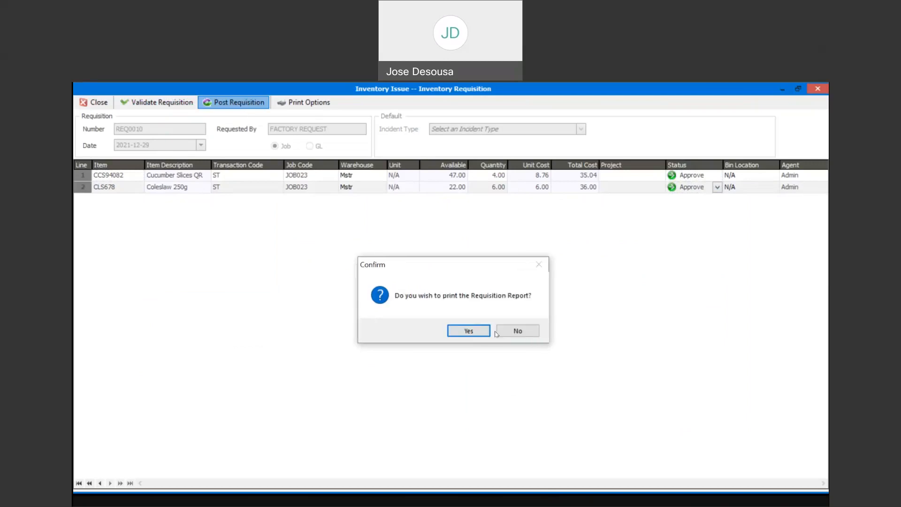
{"action": "left_click", "coordinate": [486, 333]}
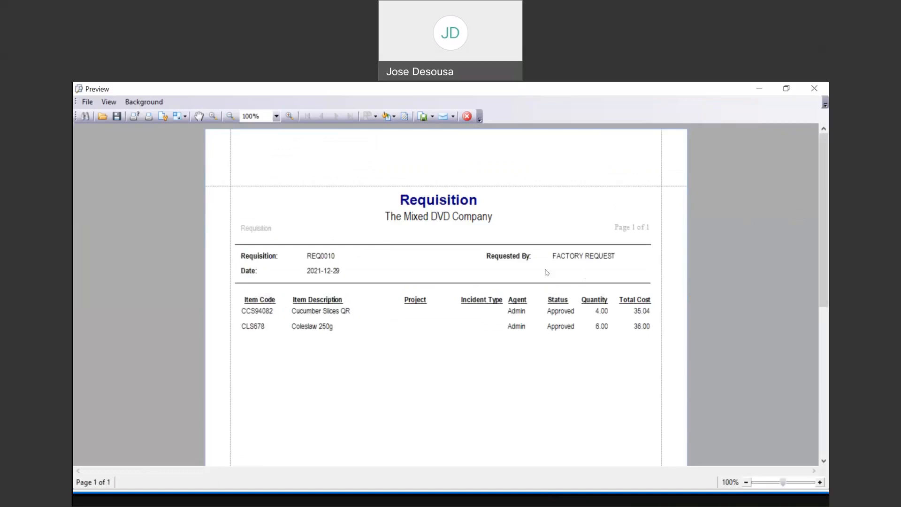
Step: Review the previewed Requisition Report, exit the preview and close the Active Requisitions list
{"action": "left_click_drag", "start_coordinate": [826, 222], "coordinate": [775, 178]}
{"action": "left_click", "coordinate": [87, 102]}
{"action": "left_click", "coordinate": [100, 185]}
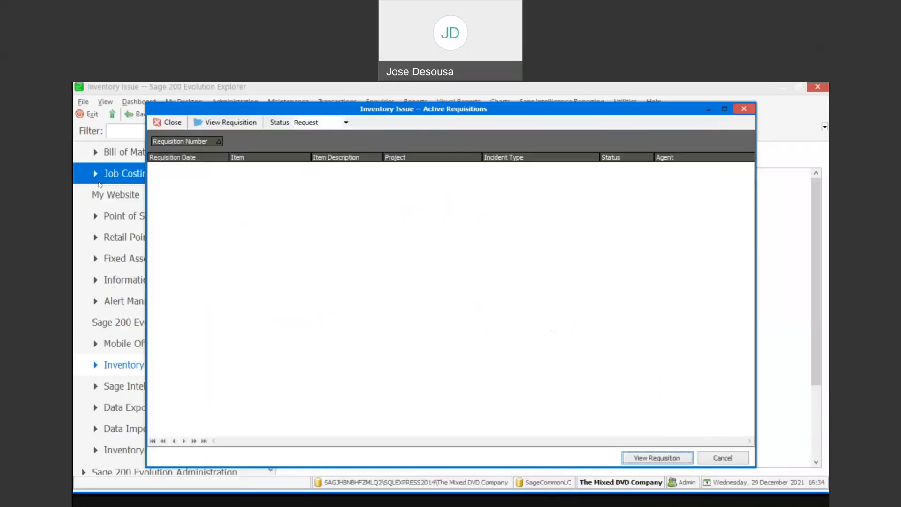
{"action": "left_click", "coordinate": [169, 122]}
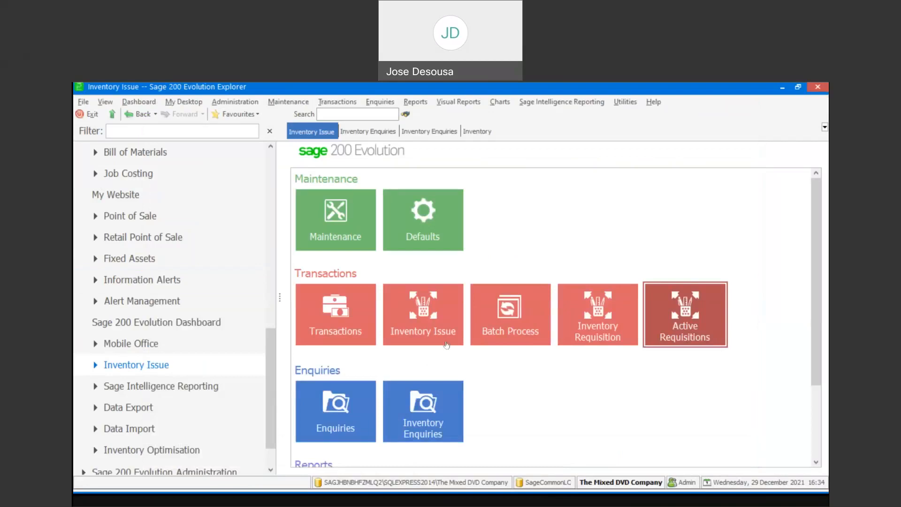
Step: Find the existing inventory issue notes dated 2021-12-29 and open the unprocessed issue for JOB023
{"action": "left_click", "coordinate": [422, 312]}
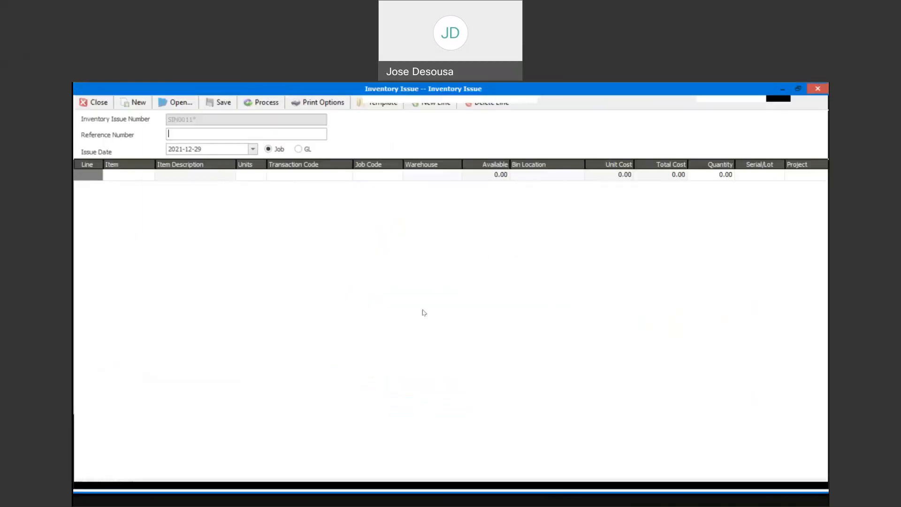
{"action": "left_click", "coordinate": [183, 104]}
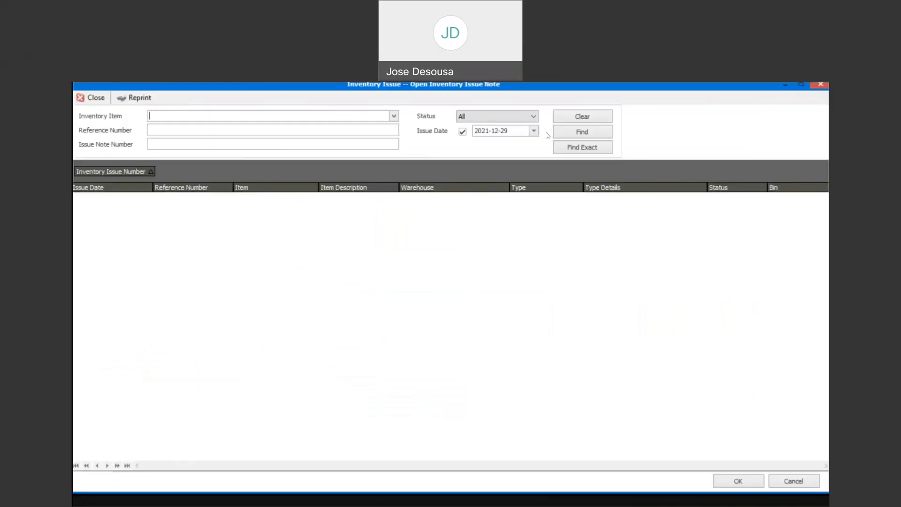
{"action": "left_click", "coordinate": [572, 132]}
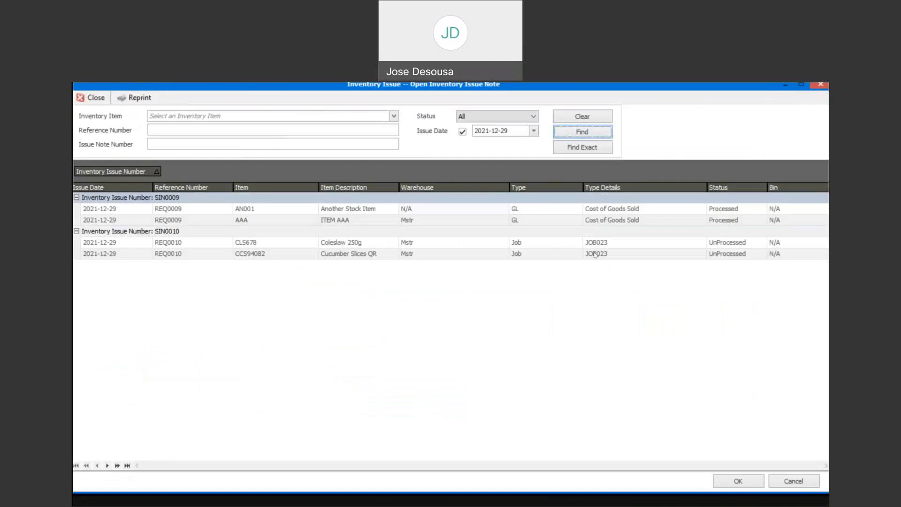
{"action": "left_click", "coordinate": [104, 242]}
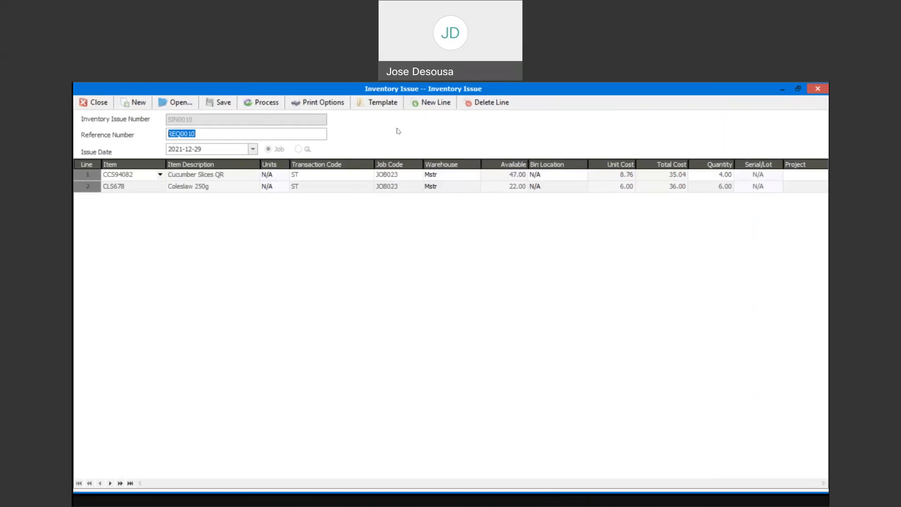
Step: Process the JOB023 inventory issue and choose to print the Inventory Issue Note Report
{"action": "left_click", "coordinate": [382, 103]}
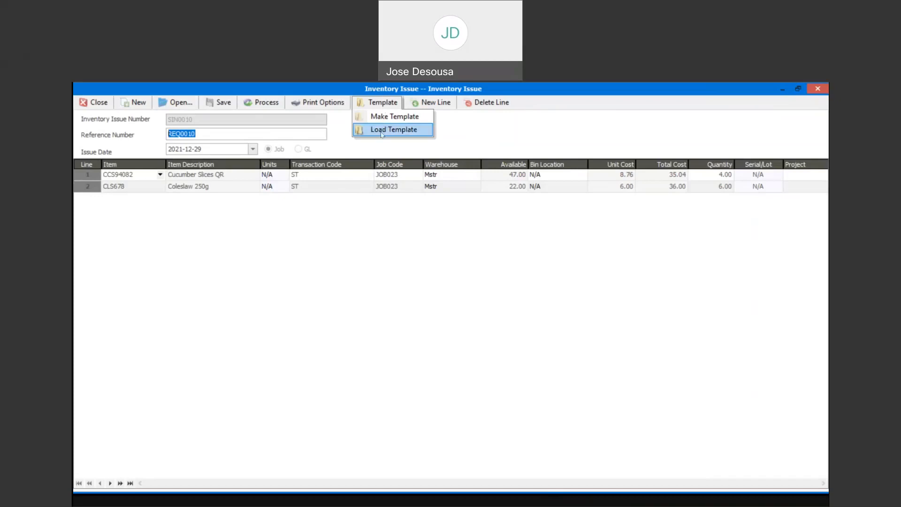
{"action": "left_click", "coordinate": [364, 265]}
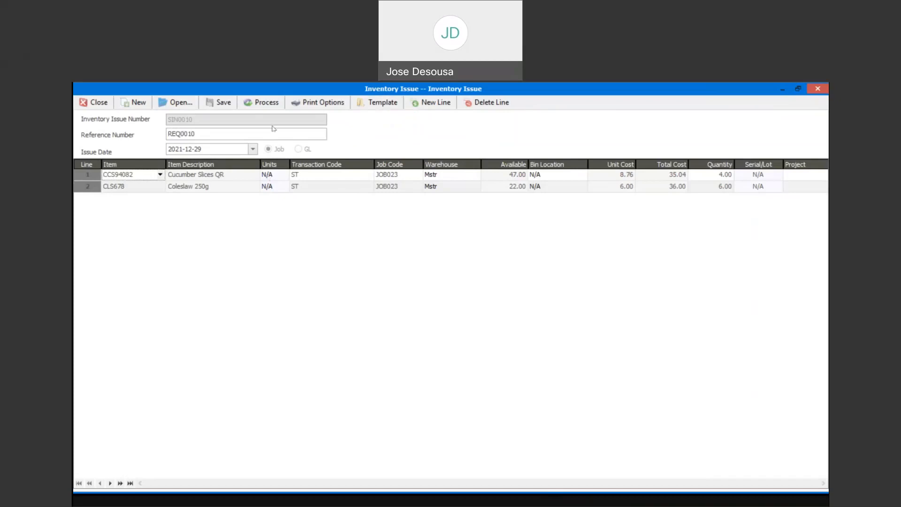
{"action": "left_click", "coordinate": [261, 105]}
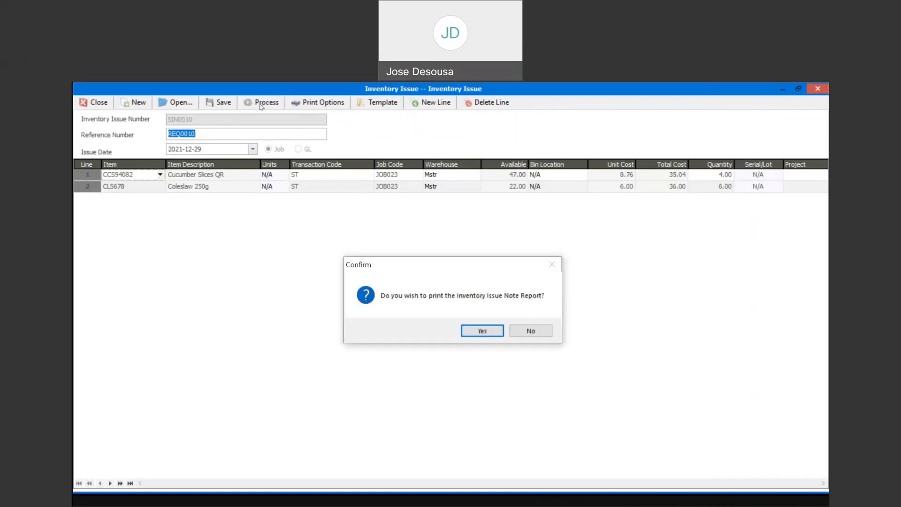
{"action": "left_click", "coordinate": [466, 333]}
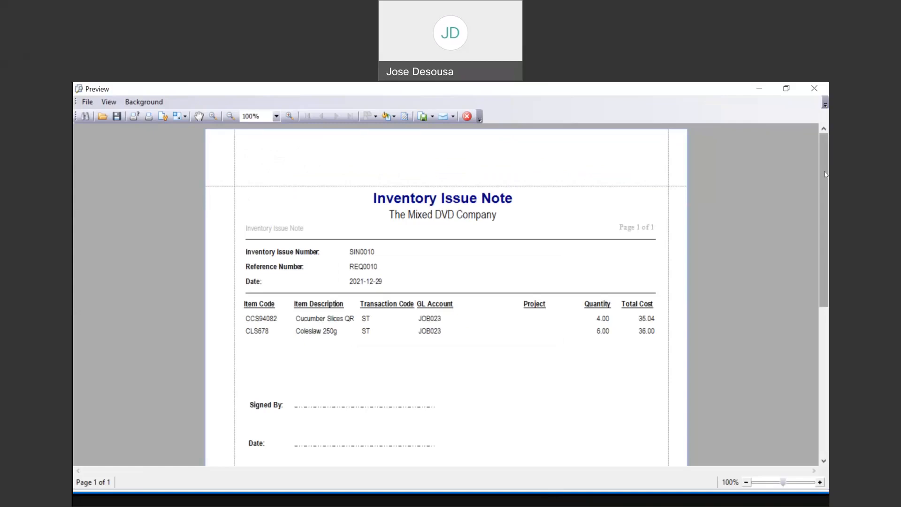
Step: Review the previewed Inventory Issue Note, exit the preview and close the Inventory Issue window
{"action": "left_click_drag", "start_coordinate": [824, 170], "coordinate": [825, 188]}
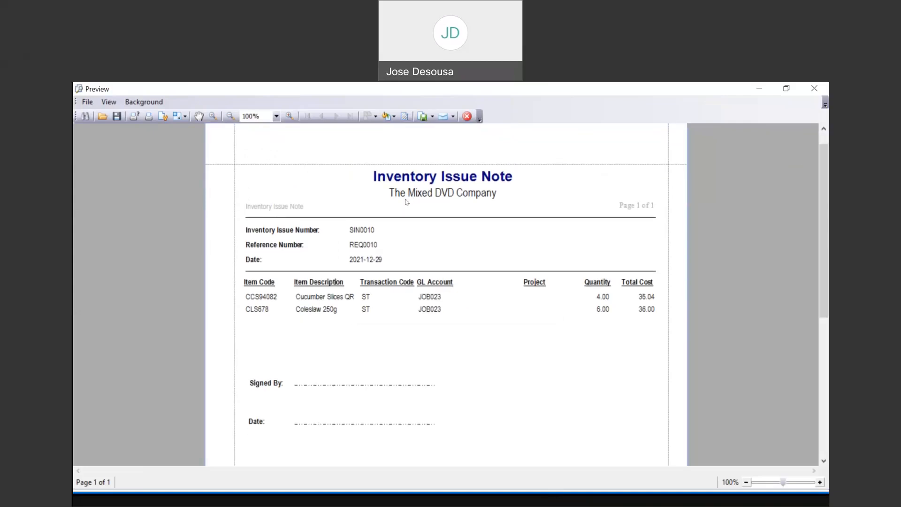
{"action": "left_click_drag", "start_coordinate": [823, 191], "coordinate": [824, 213]}
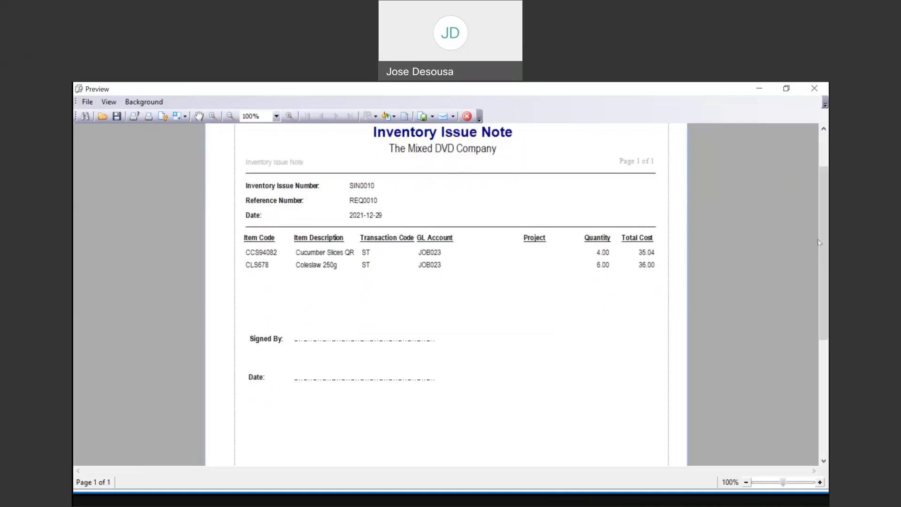
{"action": "left_click_drag", "start_coordinate": [828, 289], "coordinate": [752, 226]}
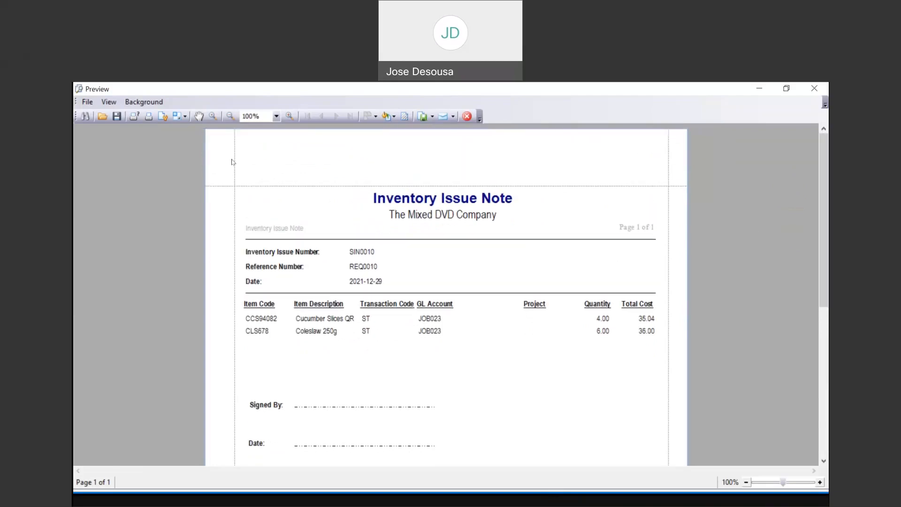
{"action": "left_click", "coordinate": [91, 106]}
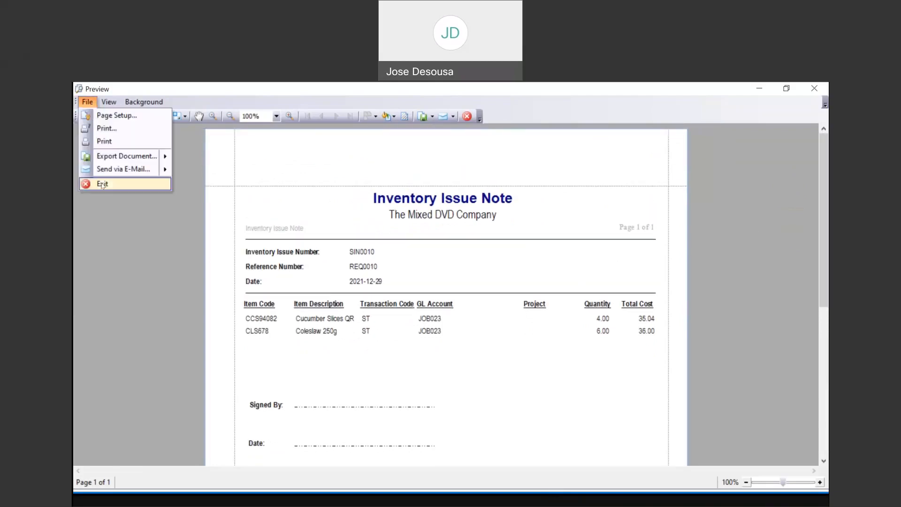
{"action": "left_click", "coordinate": [102, 184]}
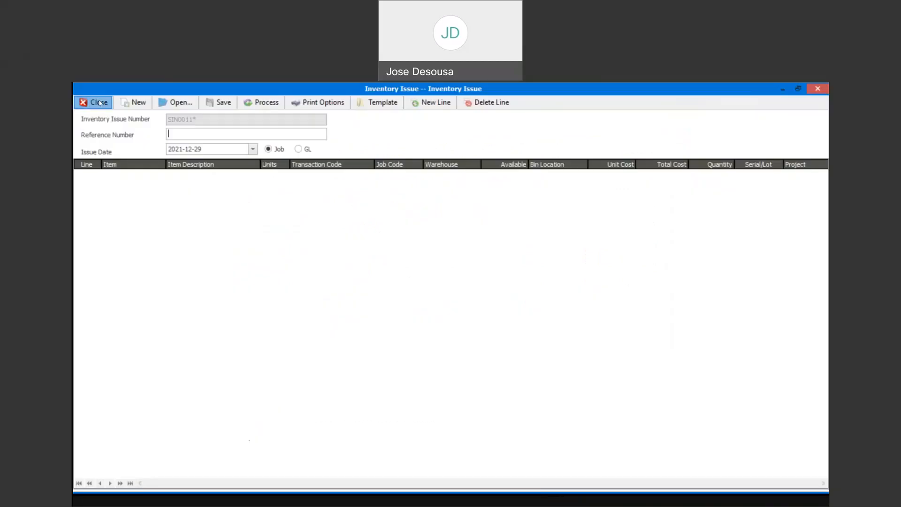
{"action": "left_click", "coordinate": [99, 102]}
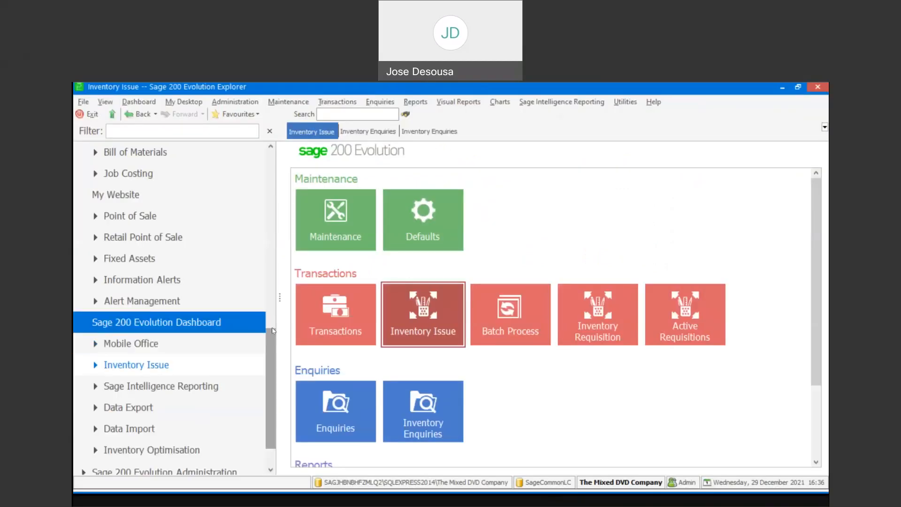
Step: Open job card JOB023 in Job Costing, check its lines for the issued requisition items, and close it
{"action": "left_click", "coordinate": [177, 170]}
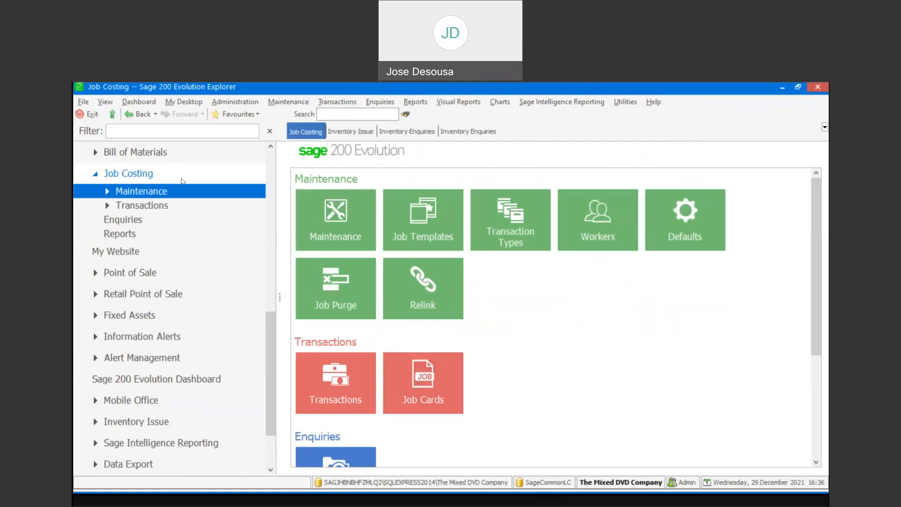
{"action": "left_click", "coordinate": [424, 386]}
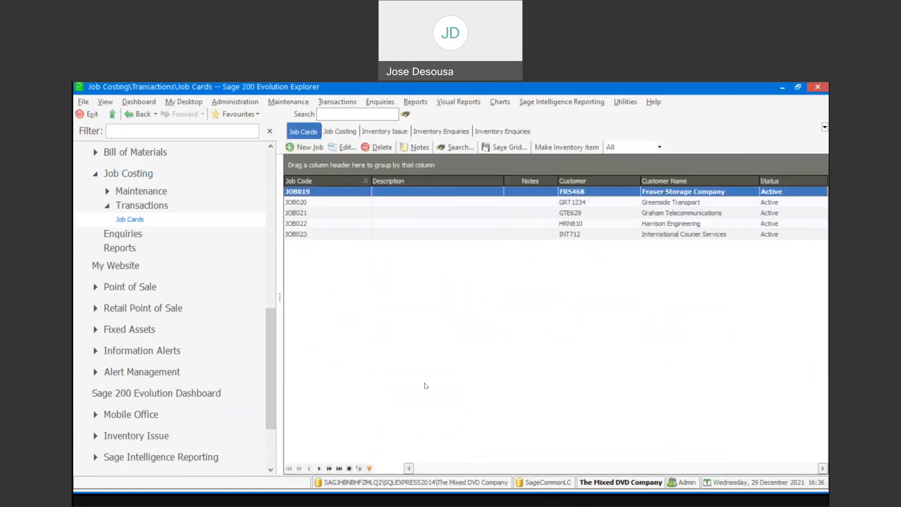
{"action": "left_click", "coordinate": [326, 236]}
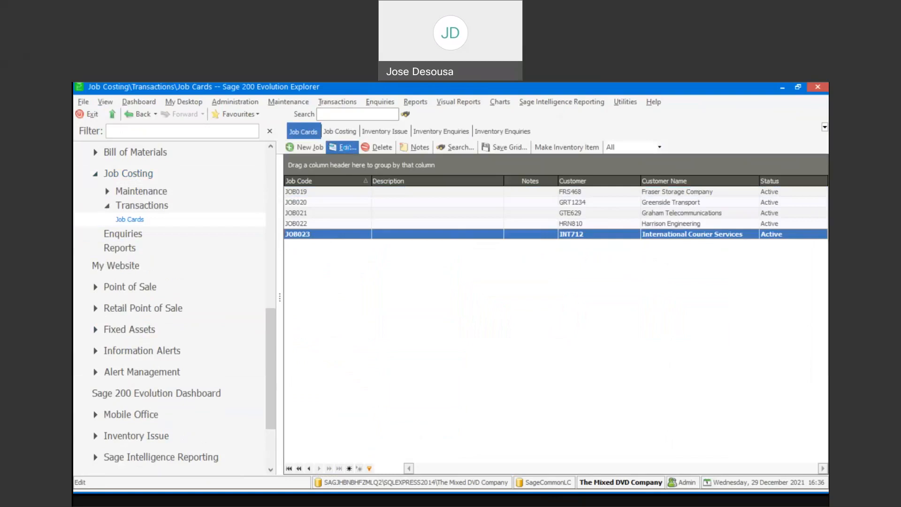
{"action": "left_click", "coordinate": [346, 147]}
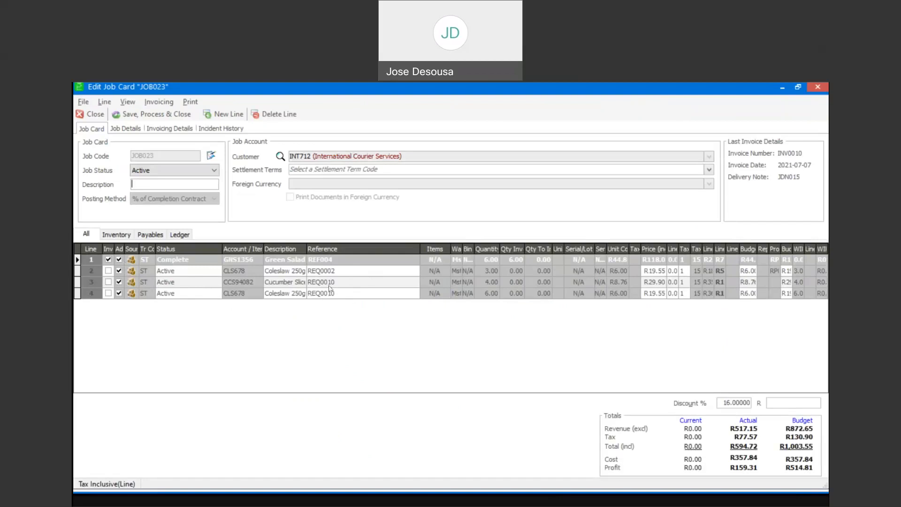
{"action": "left_click", "coordinate": [92, 114]}
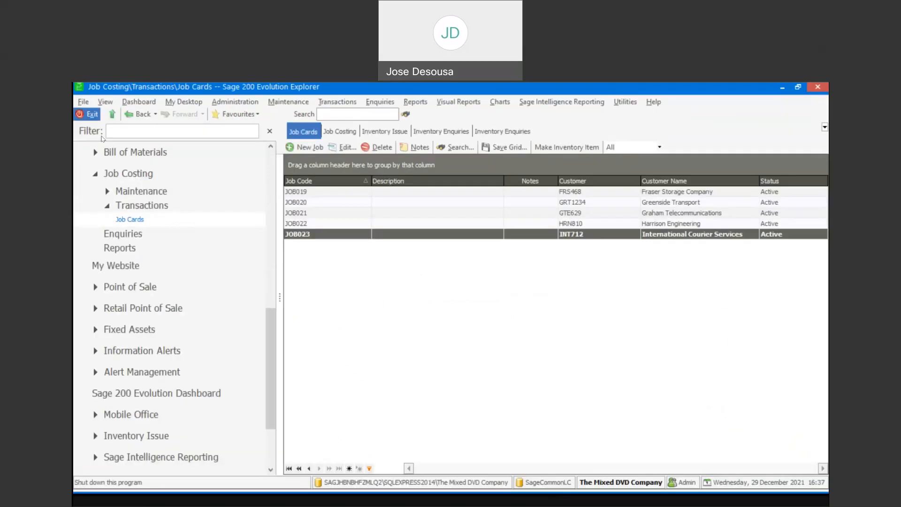
Step: Start a new inventory requisition of type GL, requested by FINANCE DEPARTMENT01
{"action": "left_click_drag", "start_coordinate": [268, 321], "coordinate": [275, 368]}
{"action": "left_click", "coordinate": [187, 330]}
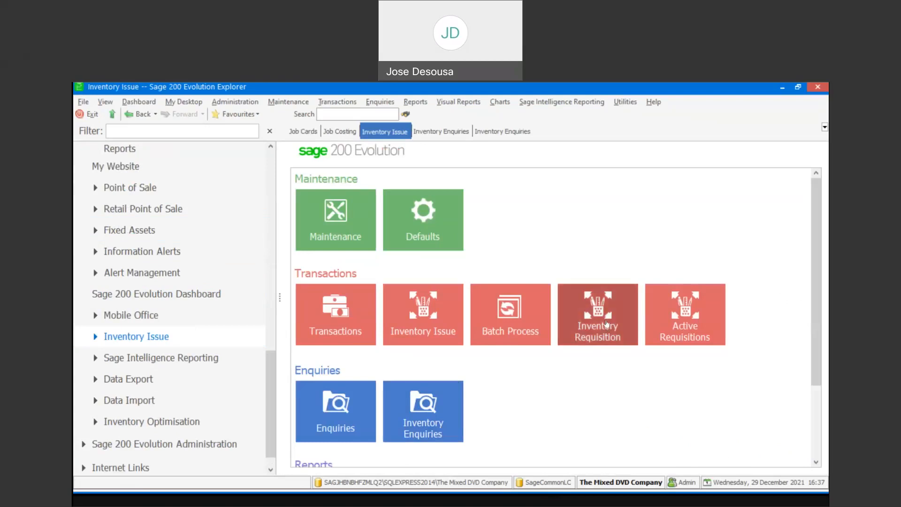
{"action": "left_click", "coordinate": [607, 324]}
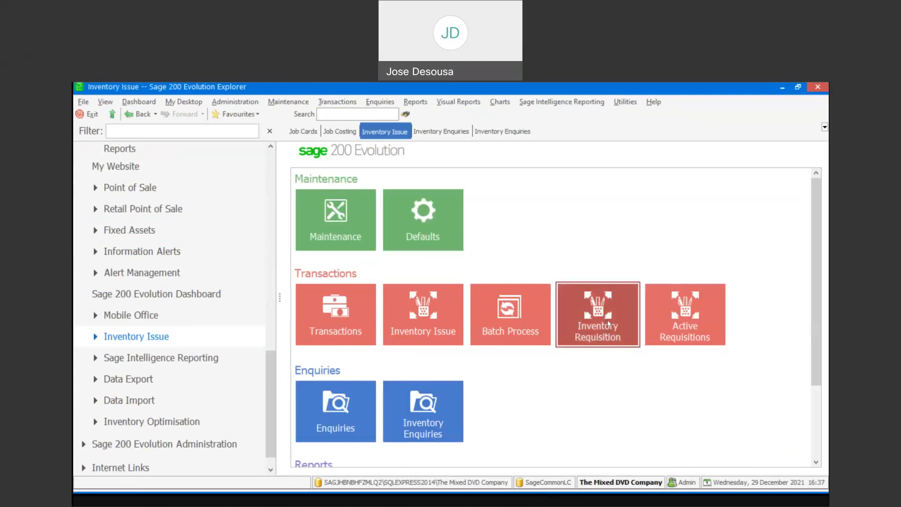
{"action": "left_click", "coordinate": [318, 149]}
{"action": "left_click", "coordinate": [282, 126]}
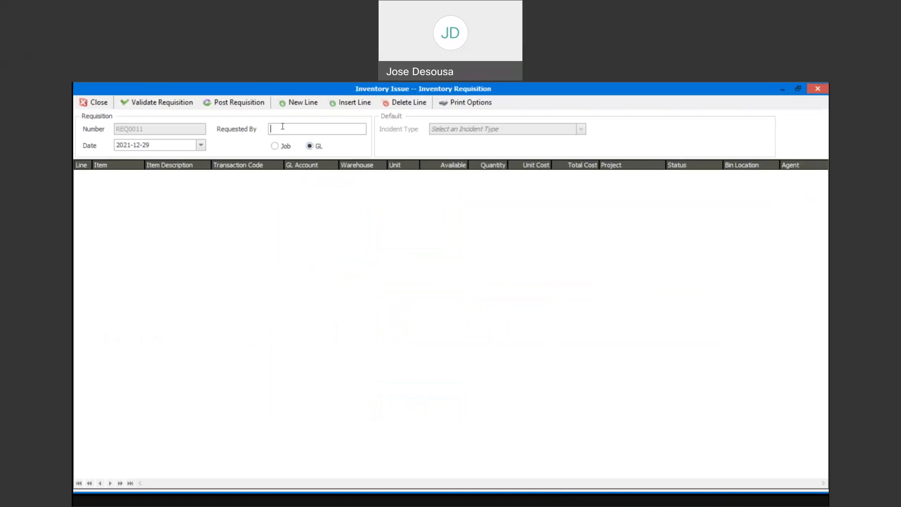
{"action": "type", "text": "FINANCE DEPARTMENT01"}
Step: Add a requisition line for inventory item DSG8734, Herbal Dressing
{"action": "left_click", "coordinate": [216, 196]}
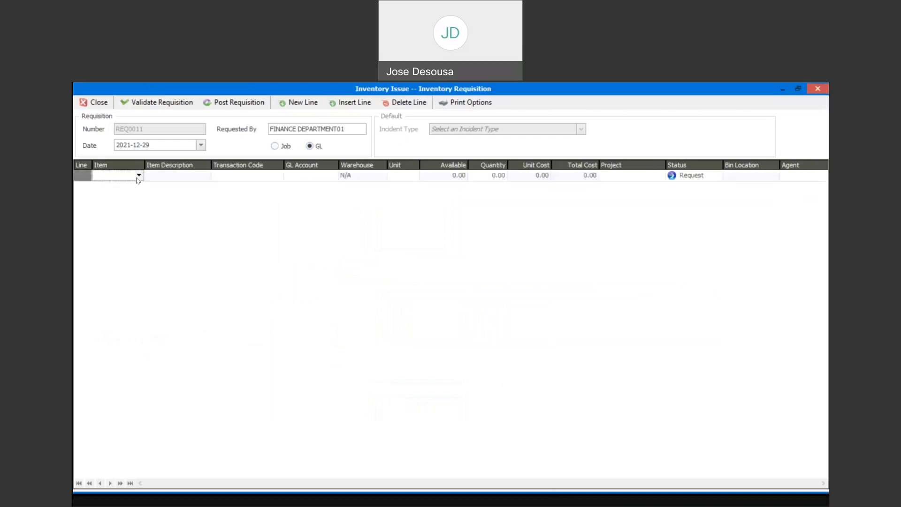
{"action": "left_click", "coordinate": [137, 178]}
{"action": "key", "text": "Down"}
{"action": "key", "text": "Down"}
{"action": "key", "text": "Down"}
{"action": "key", "text": "Down"}
{"action": "key", "text": "Down"}
{"action": "key", "text": "Down"}
{"action": "key", "text": "Down"}
{"action": "key", "text": "Down"}
{"action": "key", "text": "Down"}
{"action": "key", "text": "Down"}
{"action": "key", "text": "Down"}
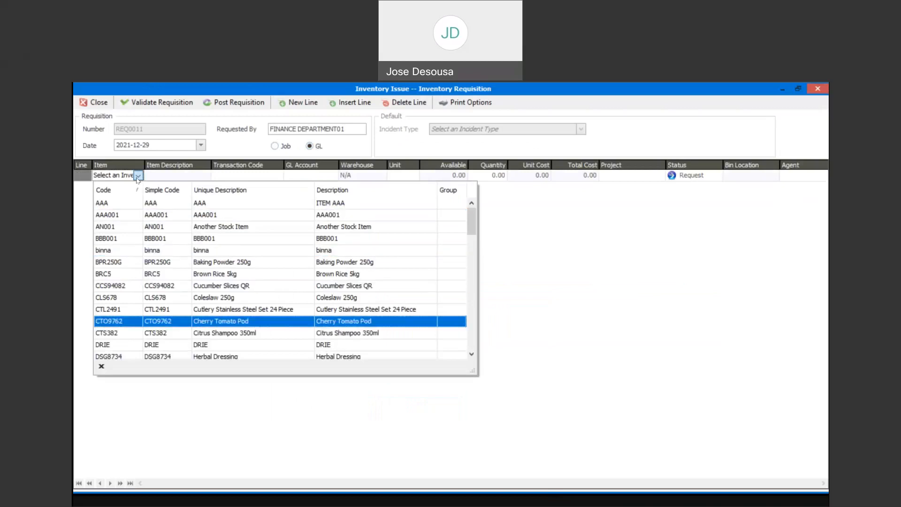
{"action": "key", "text": "Down"}
{"action": "key", "text": "Down"}
{"action": "key", "text": "Down"}
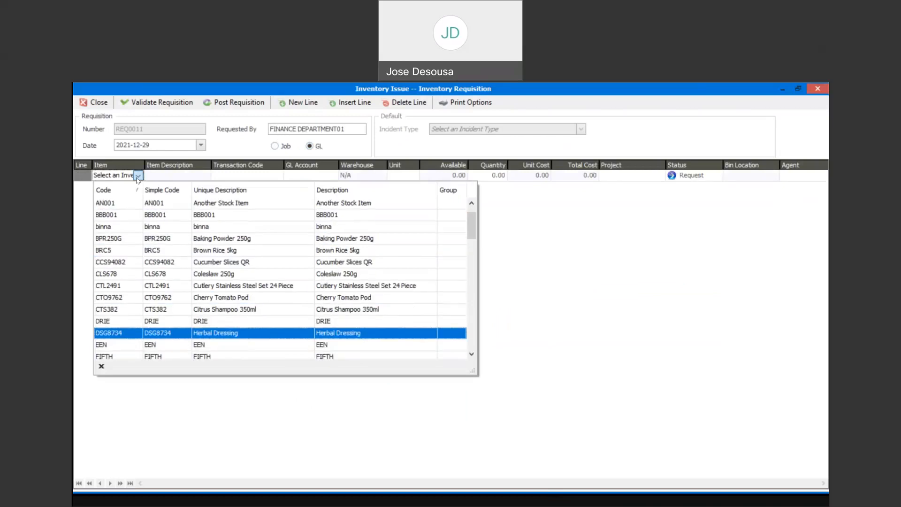
{"action": "key", "text": "Return"}
{"action": "key", "text": "Tab"}
{"action": "key", "text": "Tab"}
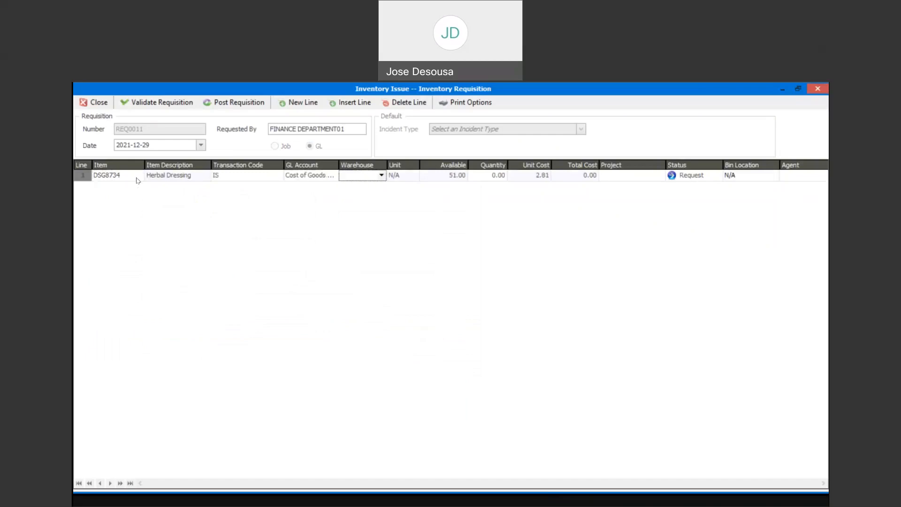
Step: Set the Herbal Dressing line's warehouse to Mstr, quantity to 6 and agent to Admin, and validate the requisition
{"action": "type", "text": "Mstr"}
{"action": "key", "text": "Tab"}
{"action": "key", "text": "Tab"}
{"action": "type", "text": "6"}
{"action": "key", "text": "Tab"}
{"action": "key", "text": "Tab"}
{"action": "key", "text": "Tab"}
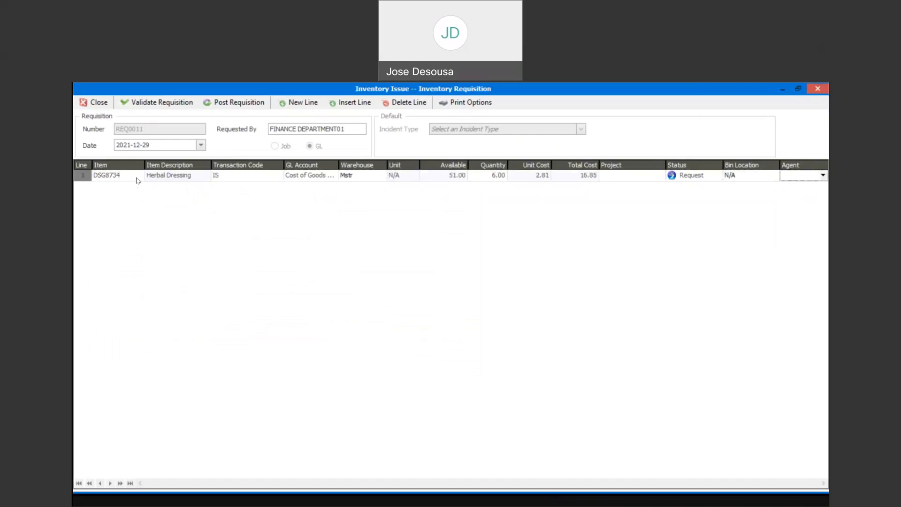
{"action": "type", "text": "Admin"}
{"action": "key", "text": "Tab"}
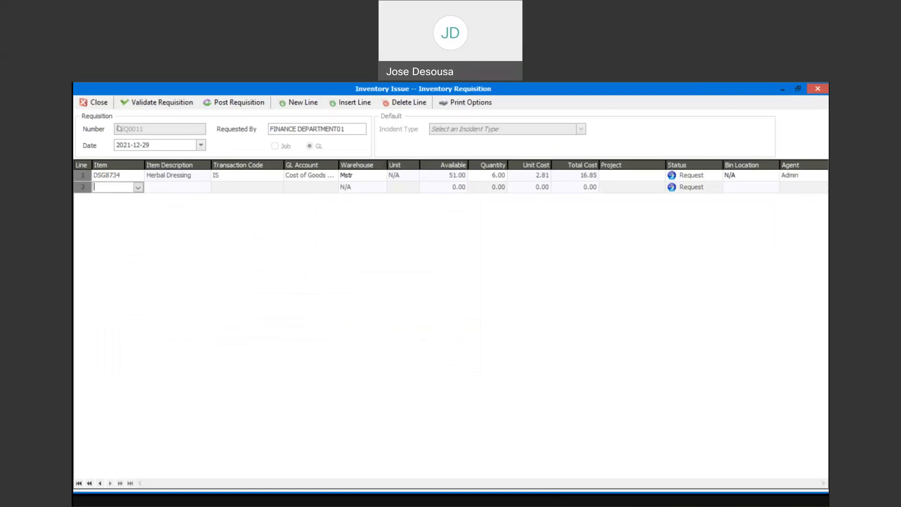
{"action": "left_click", "coordinate": [184, 104]}
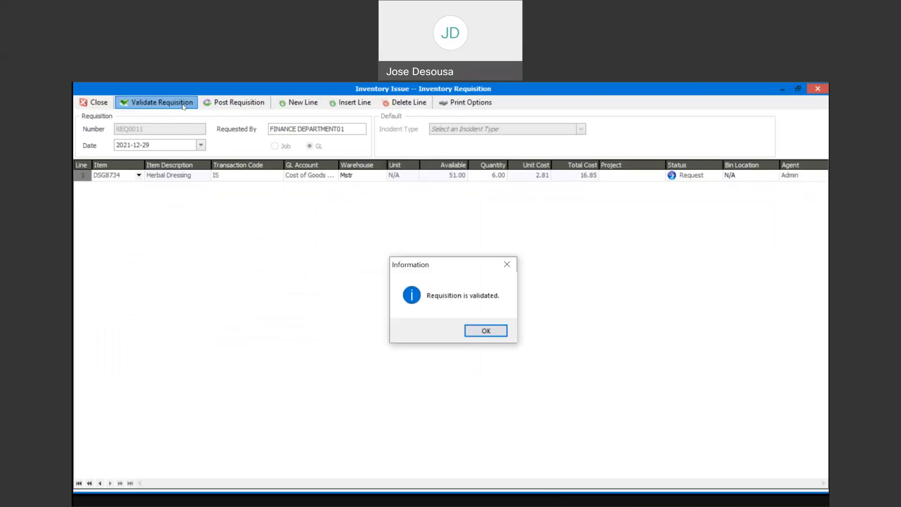
{"action": "left_click", "coordinate": [477, 331]}
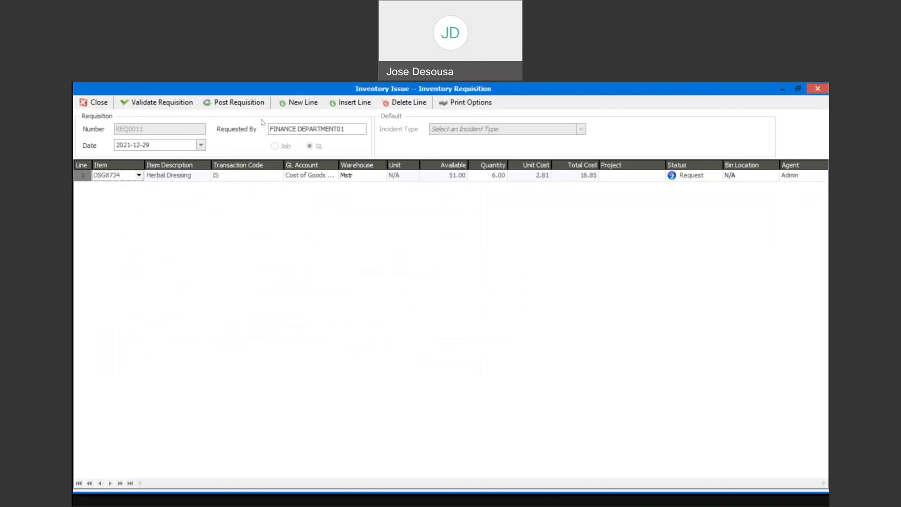
Step: Post the finance department's Herbal Dressing requisition without printing the requisition report
{"action": "left_click", "coordinate": [254, 105]}
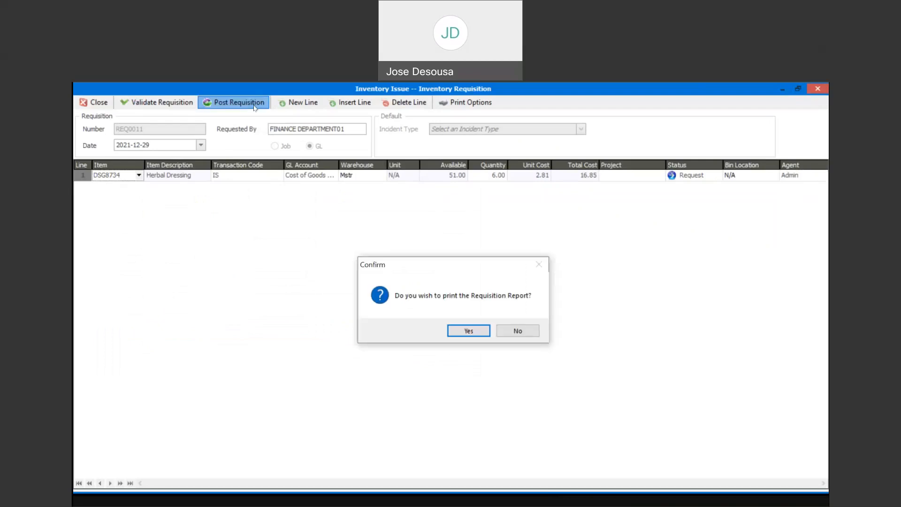
{"action": "left_click", "coordinate": [516, 333]}
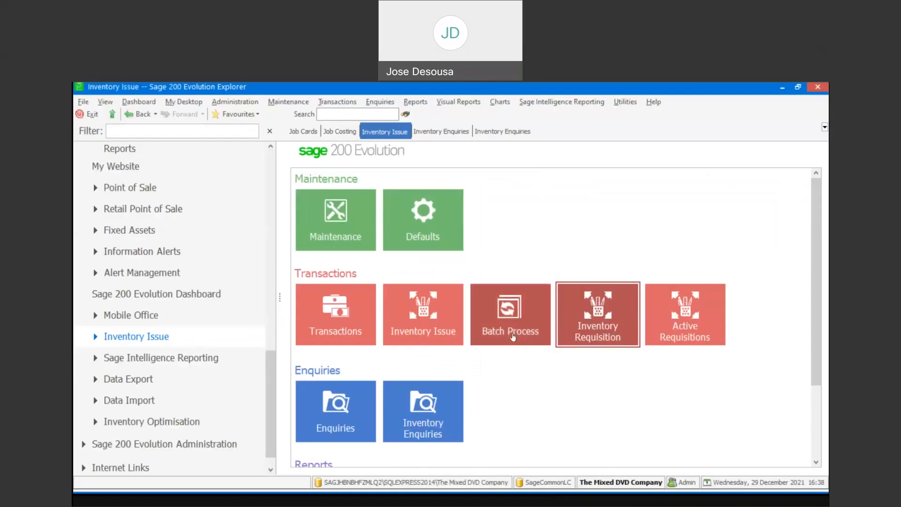
Step: Start a new inventory requisition of type GL, requested by MARKETING DEPARTMENT
{"action": "left_click", "coordinate": [591, 323]}
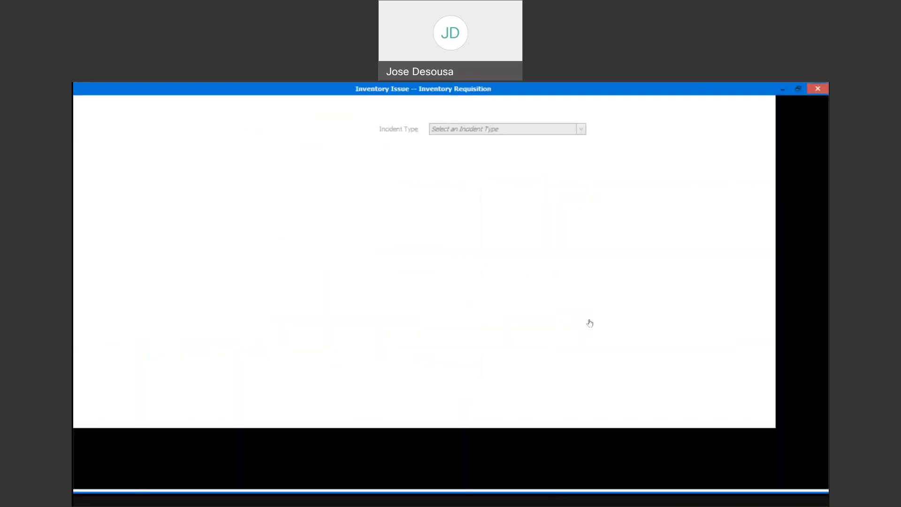
{"action": "left_click", "coordinate": [310, 146]}
{"action": "left_click", "coordinate": [292, 129]}
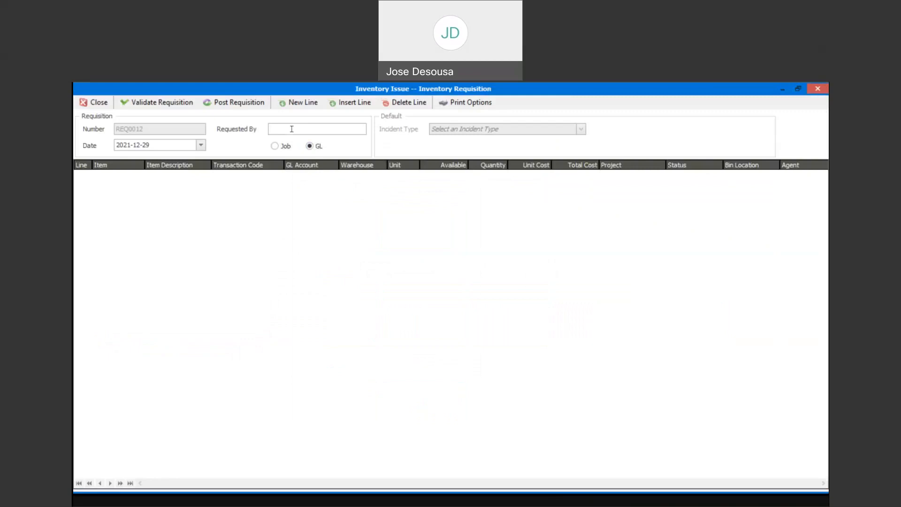
{"action": "type", "text": "MARKETING DEPARTMENT"}
Step: Add a requisition line for inventory item GNS1356, Green Salad Portion Medium
{"action": "left_click", "coordinate": [141, 213]}
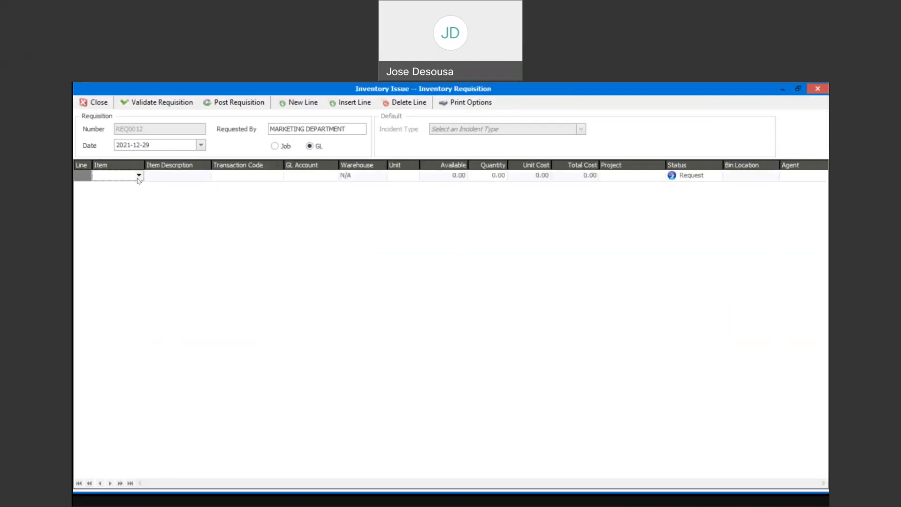
{"action": "left_click", "coordinate": [137, 177]}
{"action": "left_click", "coordinate": [472, 355]}
{"action": "left_click", "coordinate": [473, 355]}
{"action": "left_click", "coordinate": [472, 356]}
{"action": "left_click", "coordinate": [473, 355]}
{"action": "left_click", "coordinate": [472, 355]}
{"action": "left_click", "coordinate": [472, 355]}
{"action": "left_click", "coordinate": [472, 355]}
{"action": "left_click", "coordinate": [473, 355]}
{"action": "left_click", "coordinate": [473, 355]}
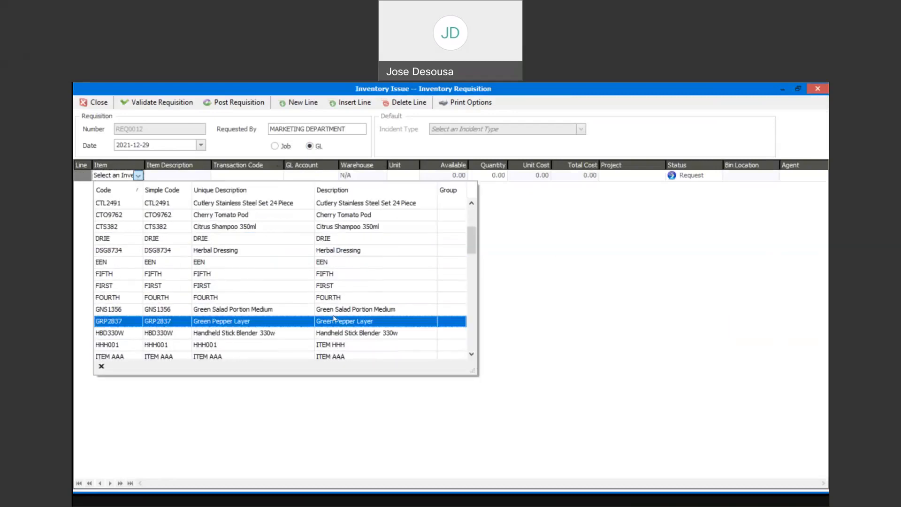
{"action": "left_click", "coordinate": [331, 311]}
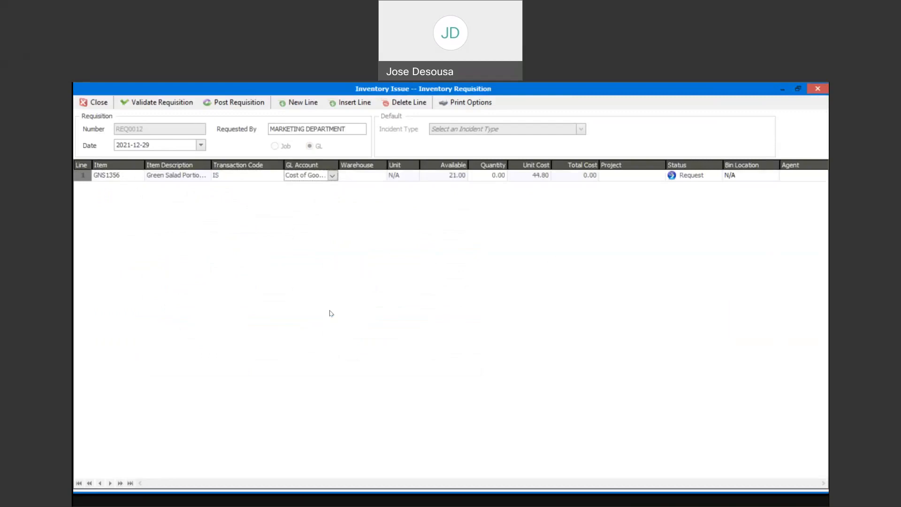
Step: Set the Green Salad Portion line's warehouse to Mstr, quantity to 8 and agent to Admin
{"action": "type", "text": "M"}
{"action": "key", "text": "Tab"}
{"action": "key", "text": "Tab"}
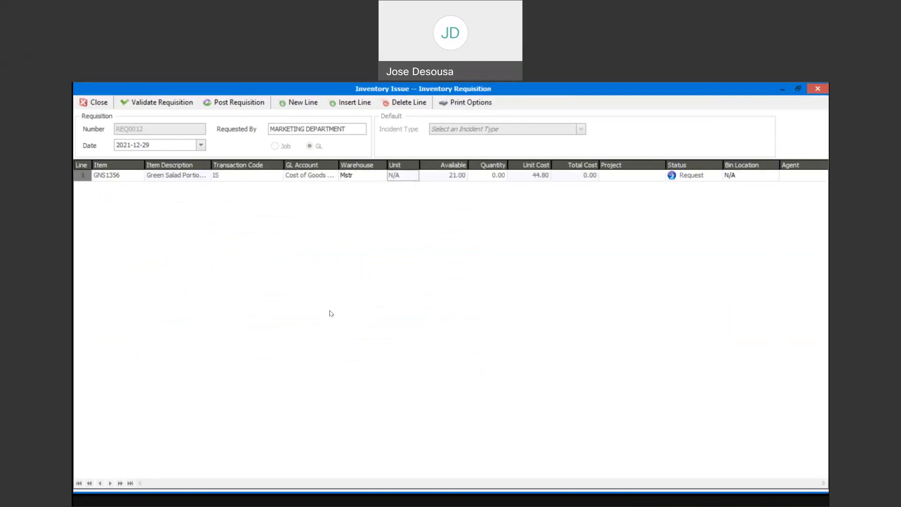
{"action": "type", "text": "8"}
{"action": "key", "text": "Tab"}
{"action": "key", "text": "Tab"}
{"action": "key", "text": "Tab"}
{"action": "key", "text": "Tab"}
{"action": "type", "text": "A"}
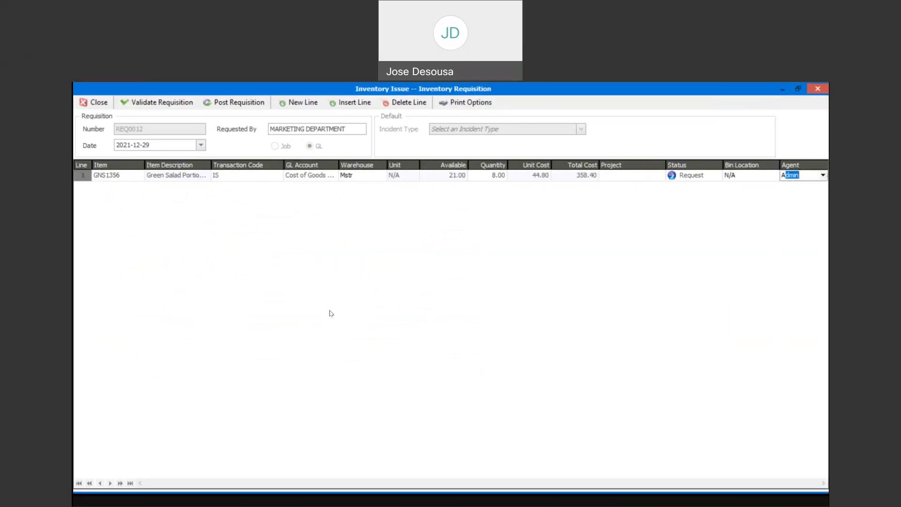
Step: Validate and post the marketing department requisition without printing the requisition report
{"action": "left_click", "coordinate": [161, 106]}
{"action": "left_click", "coordinate": [471, 330]}
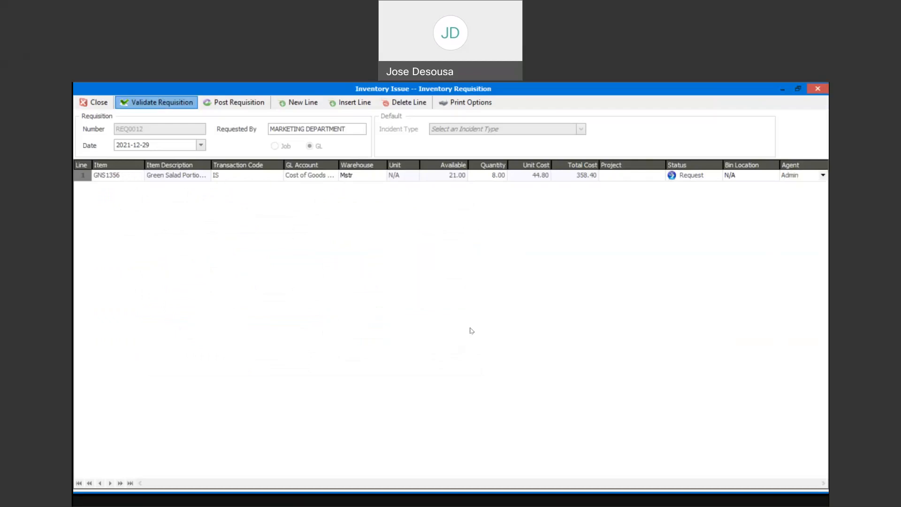
{"action": "left_click", "coordinate": [239, 103]}
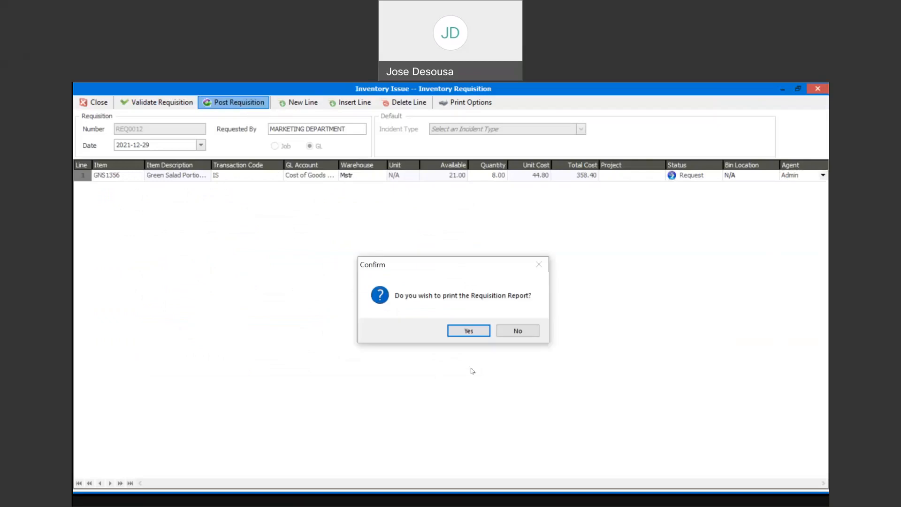
{"action": "left_click", "coordinate": [518, 332]}
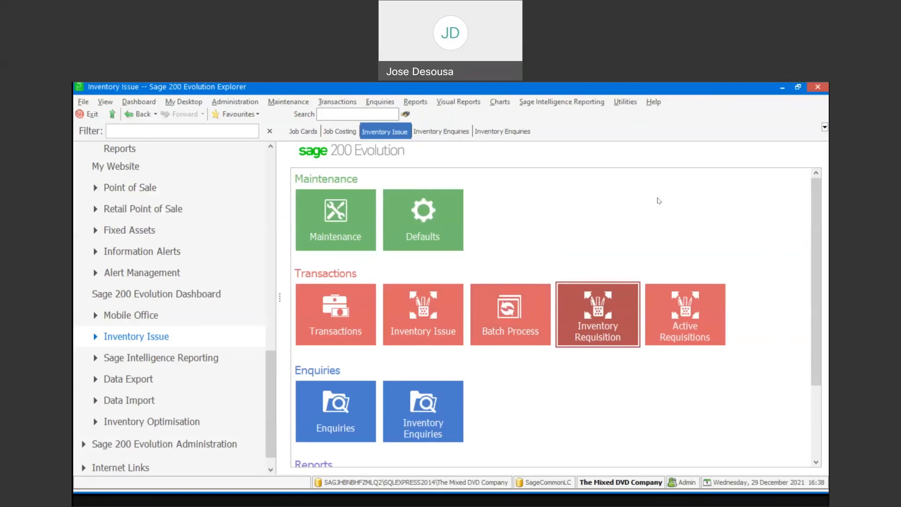
Step: Open requisition REQ0011 from the active requisitions and set its Herbal Dressing line's status to Approve
{"action": "left_click", "coordinate": [695, 323]}
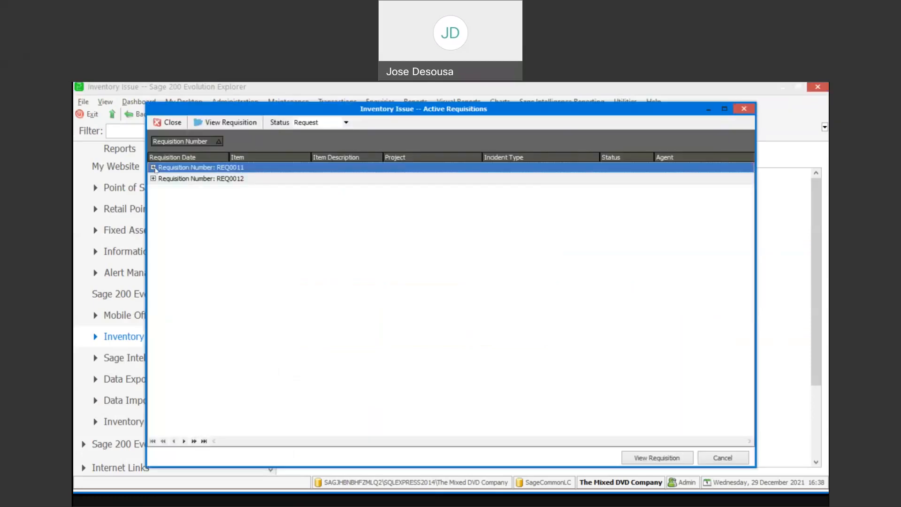
{"action": "left_click", "coordinate": [153, 168]}
{"action": "left_click", "coordinate": [167, 178]}
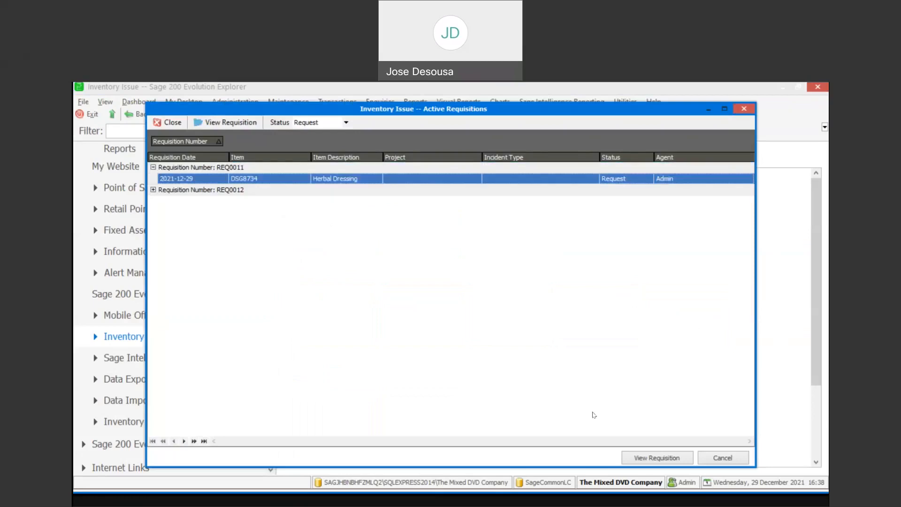
{"action": "left_click", "coordinate": [644, 456]}
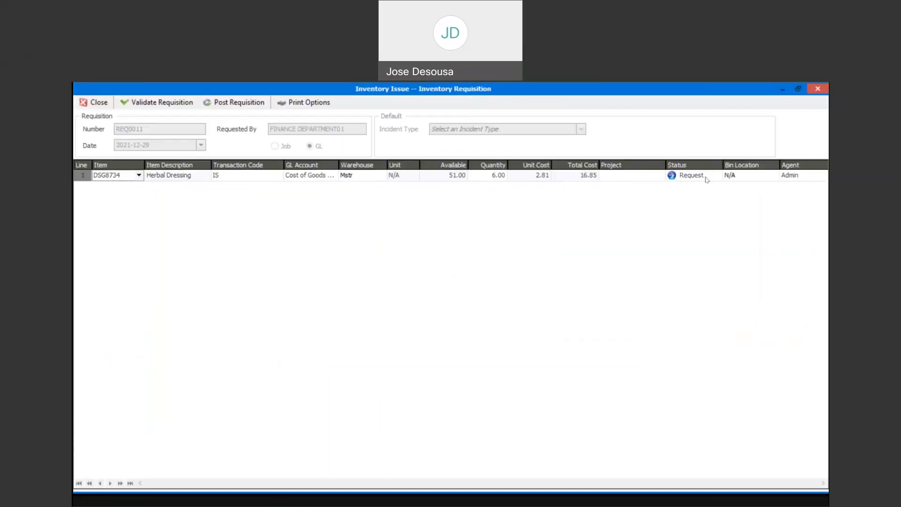
{"action": "left_click", "coordinate": [707, 179]}
{"action": "left_click", "coordinate": [702, 197]}
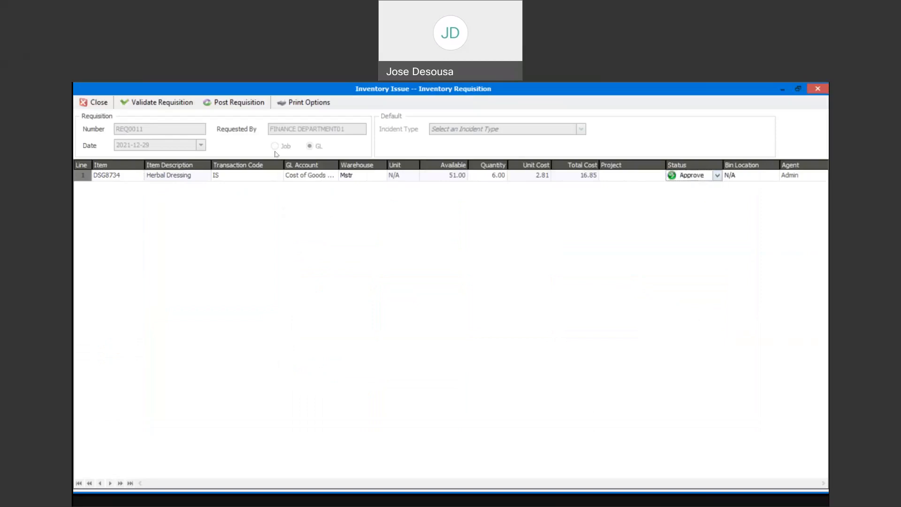
Step: Validate and post the approved Herbal Dressing requisition without printing the requisition report
{"action": "left_click", "coordinate": [165, 103]}
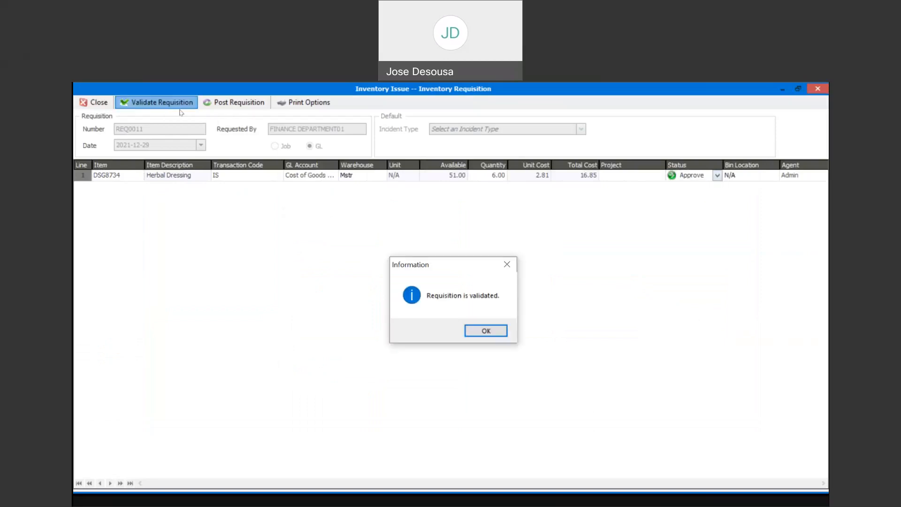
{"action": "left_click", "coordinate": [484, 330]}
{"action": "left_click", "coordinate": [234, 104]}
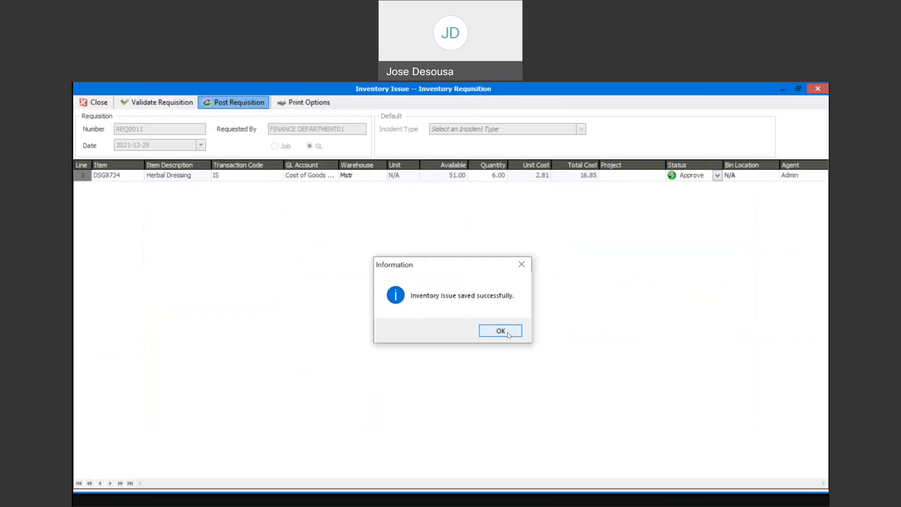
{"action": "left_click", "coordinate": [501, 331]}
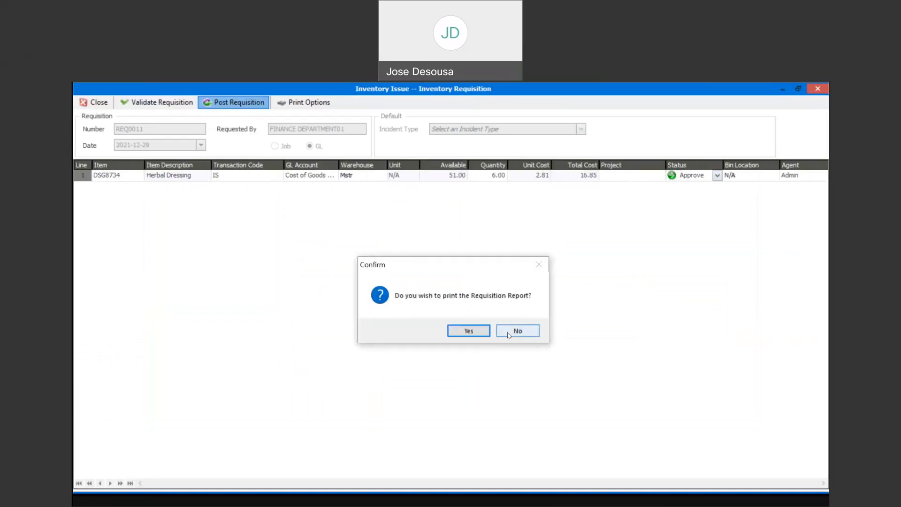
{"action": "left_click", "coordinate": [516, 331]}
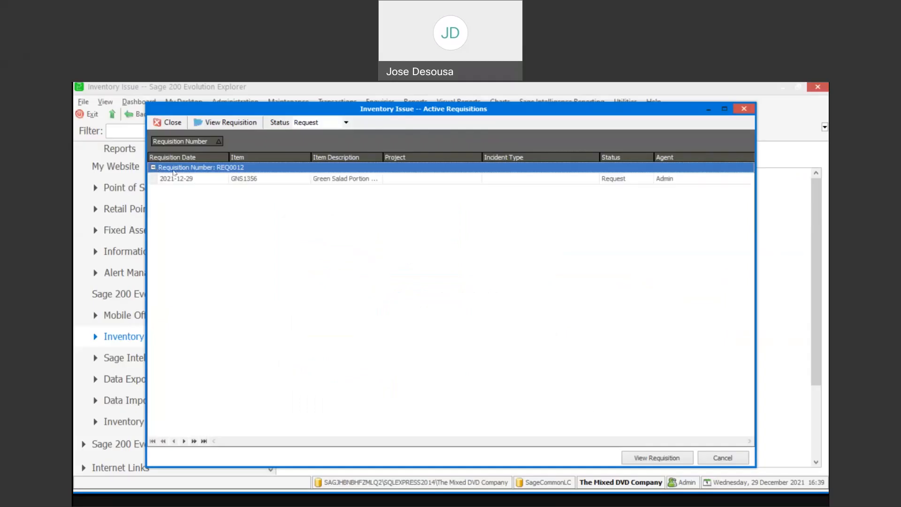
Step: Open active requisition REQ0012 and set its Green Salad Portion line's status to Approve
{"action": "left_click", "coordinate": [204, 181]}
{"action": "left_click", "coordinate": [642, 459]}
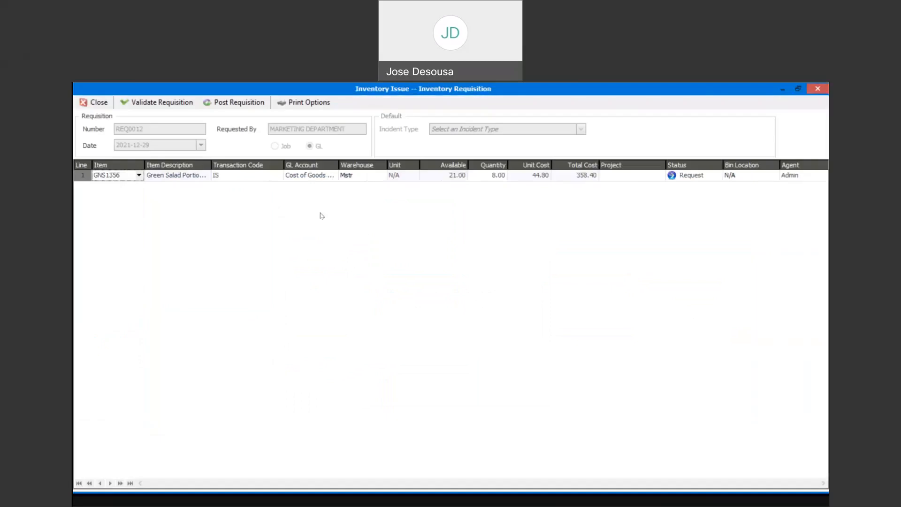
{"action": "left_click", "coordinate": [706, 178]}
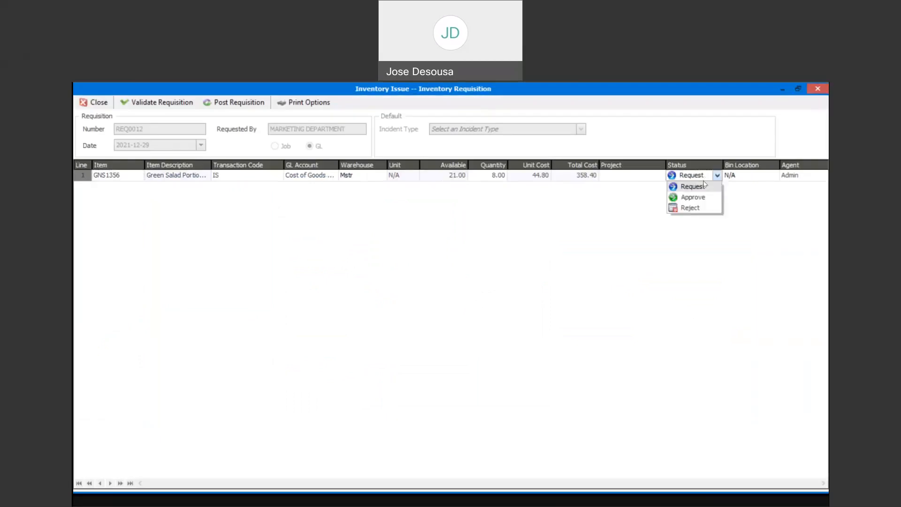
{"action": "left_click", "coordinate": [703, 198]}
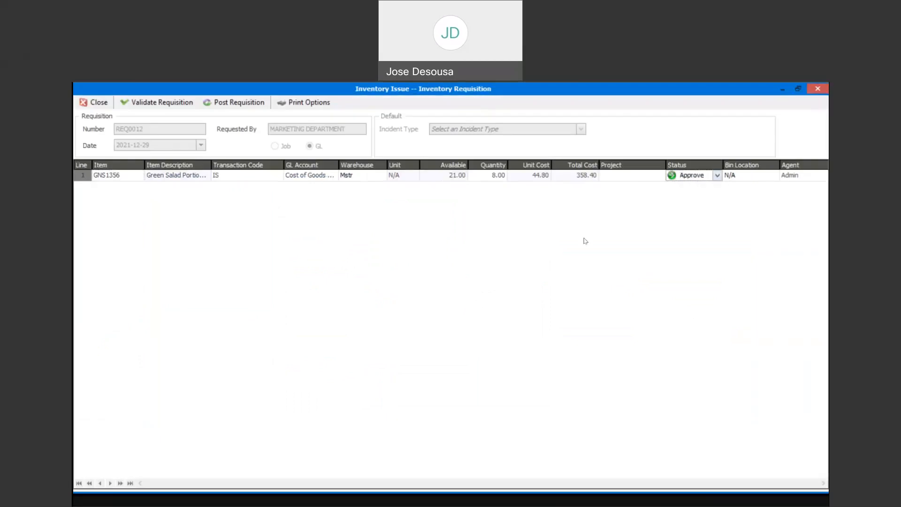
Step: Validate and post the approved marketing department requisition without printing its report, and close the active requisitions list
{"action": "left_click", "coordinate": [178, 107]}
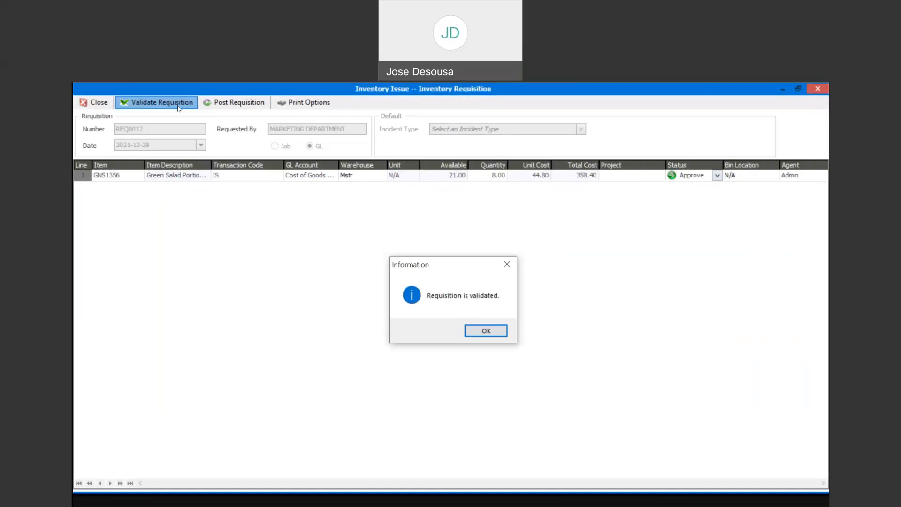
{"action": "left_click", "coordinate": [473, 329]}
{"action": "left_click", "coordinate": [252, 105]}
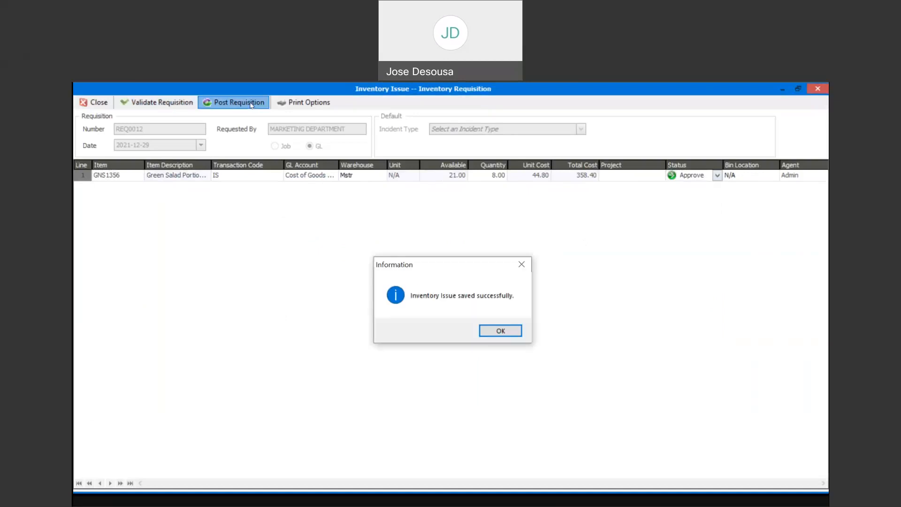
{"action": "left_click", "coordinate": [504, 334]}
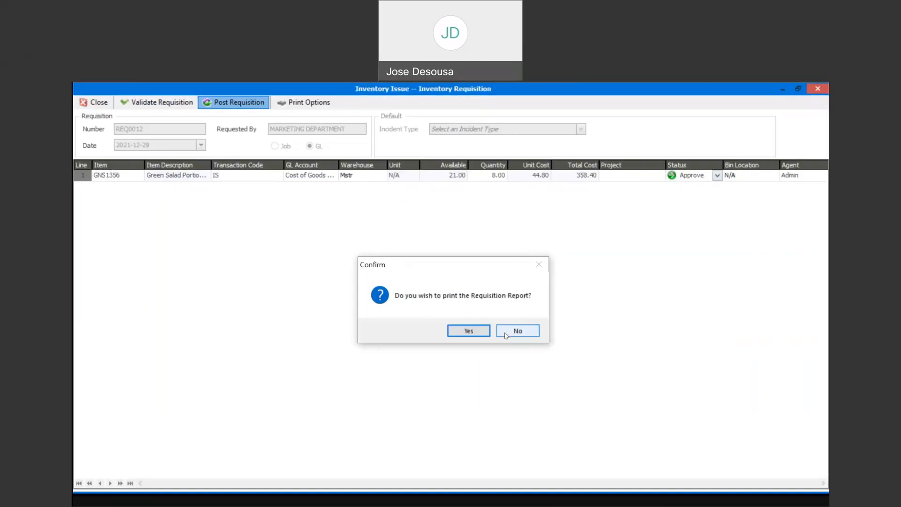
{"action": "left_click", "coordinate": [517, 331]}
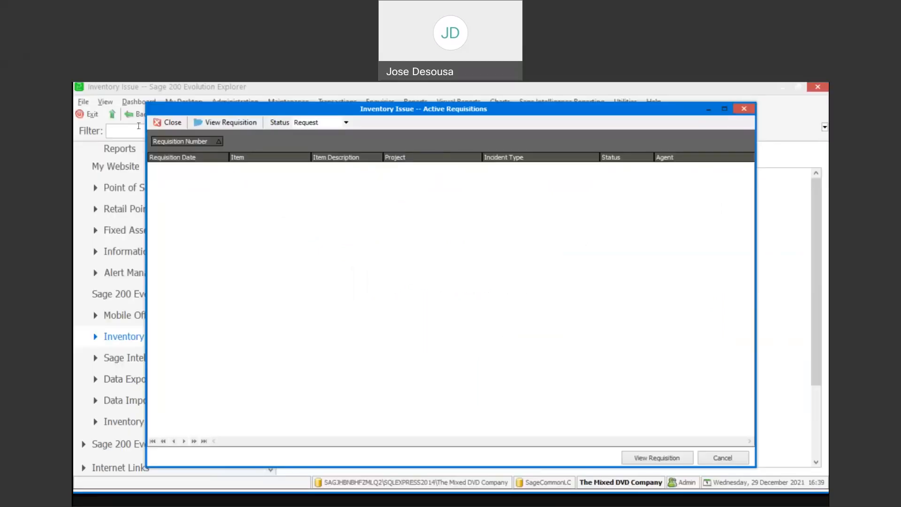
{"action": "left_click", "coordinate": [159, 122]}
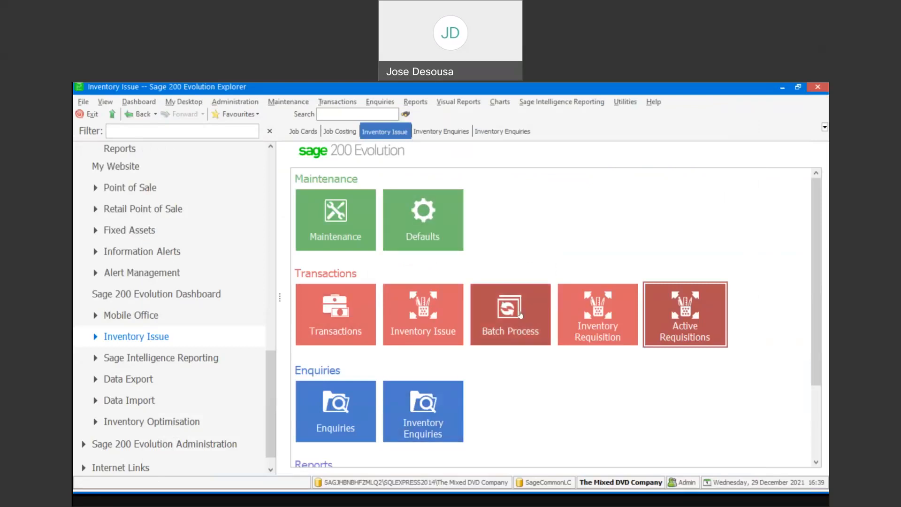
Step: Open the inventory issue batch process and find issues of type All dated 2021-12-29
{"action": "left_click", "coordinate": [521, 314]}
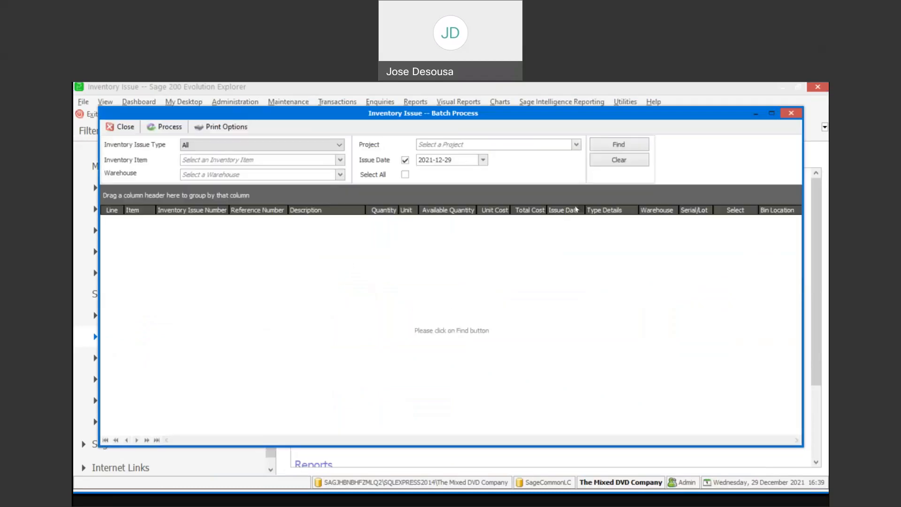
{"action": "left_click", "coordinate": [339, 146]}
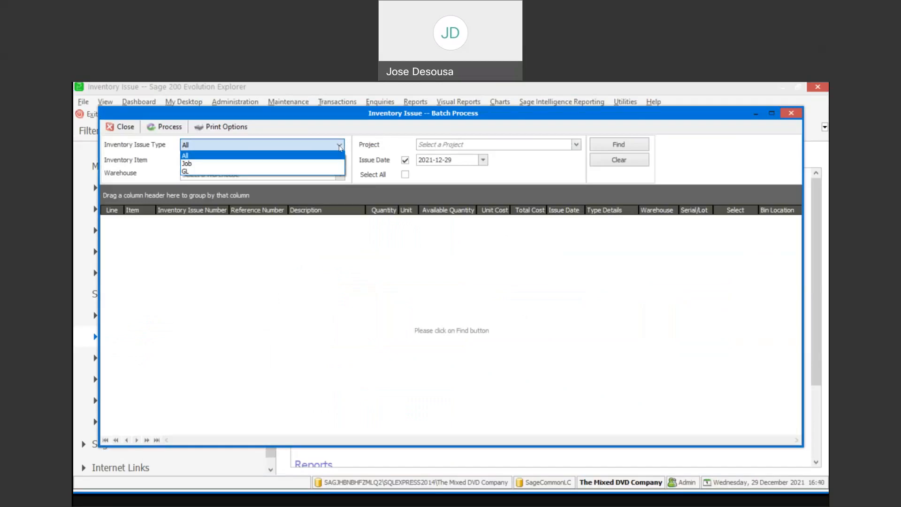
{"action": "left_click", "coordinate": [192, 155]}
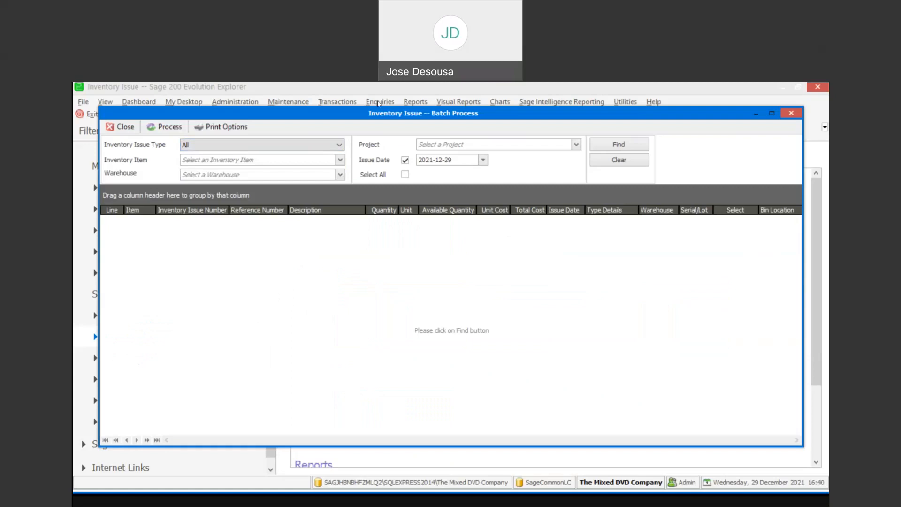
{"action": "left_click", "coordinate": [599, 149]}
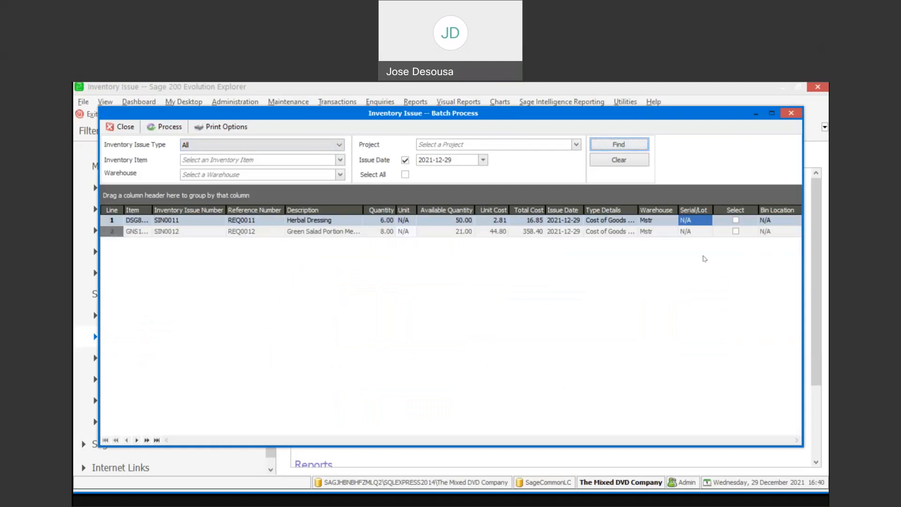
Step: Select the Herbal Dressing and Green Salad Portion issues and process them as one batch
{"action": "left_click", "coordinate": [735, 220]}
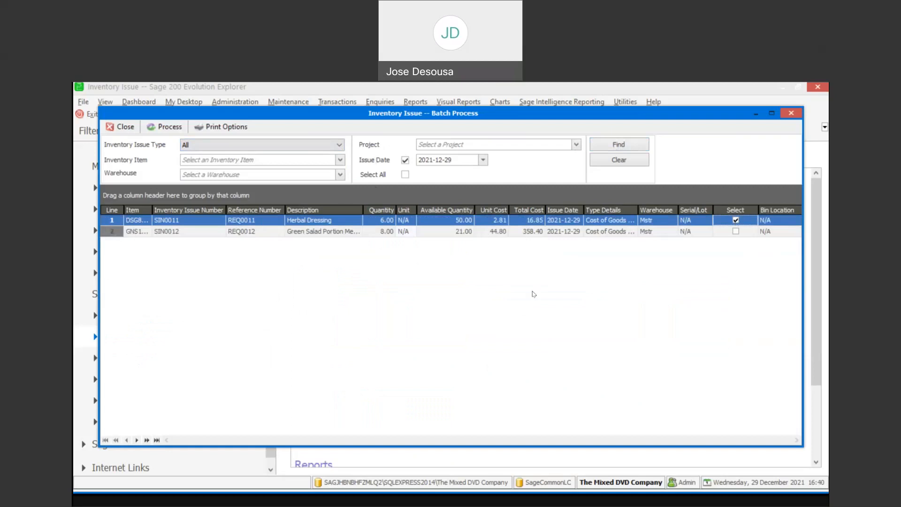
{"action": "left_click", "coordinate": [736, 231]}
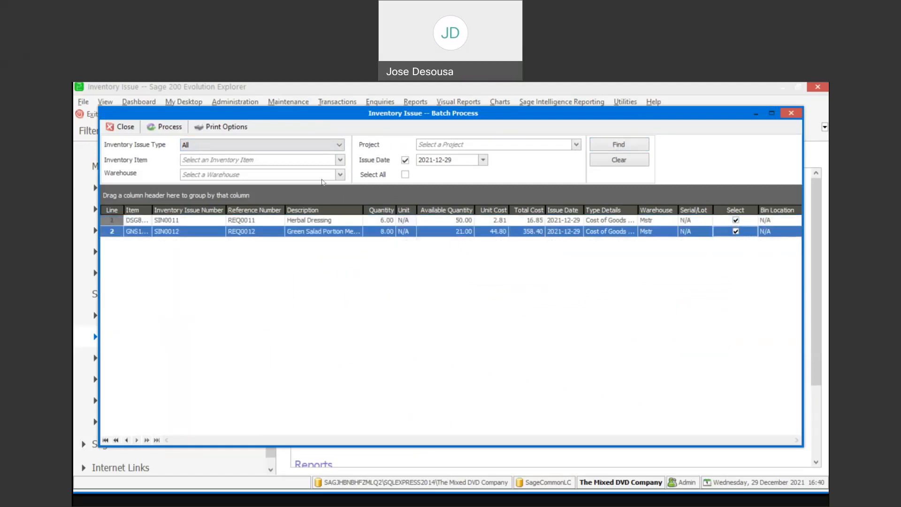
{"action": "left_click", "coordinate": [164, 126]}
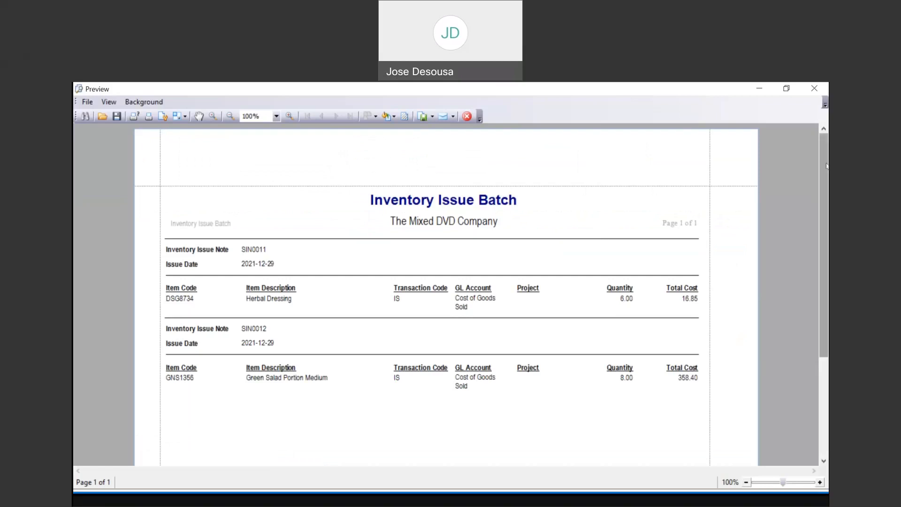
Step: Review the Inventory Issue Batch report from top to bottom, and close the report preview and the batch process window
{"action": "left_click_drag", "start_coordinate": [827, 163], "coordinate": [827, 173]}
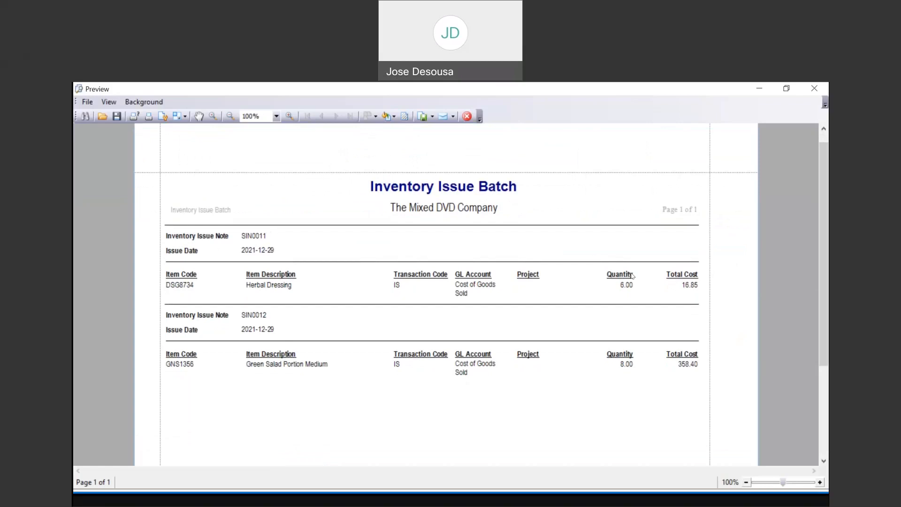
{"action": "left_click_drag", "start_coordinate": [827, 226], "coordinate": [827, 268]}
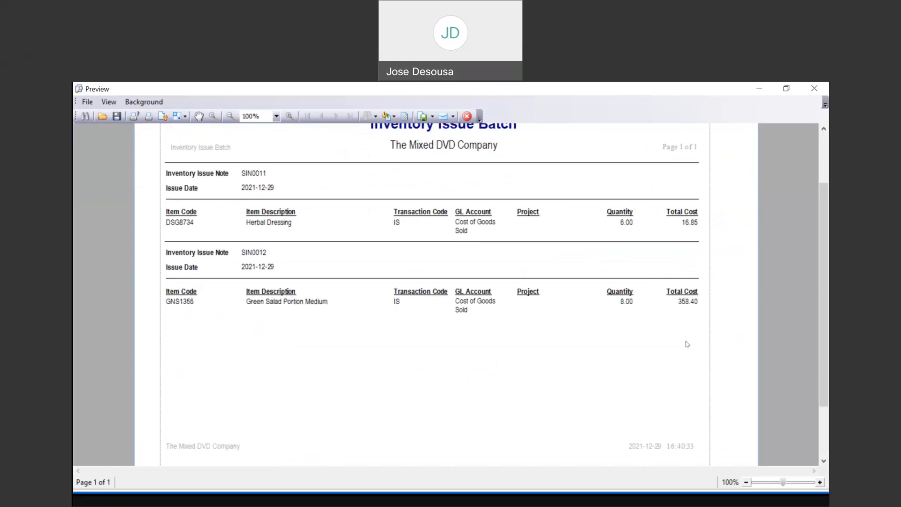
{"action": "left_click_drag", "start_coordinate": [827, 279], "coordinate": [828, 217]}
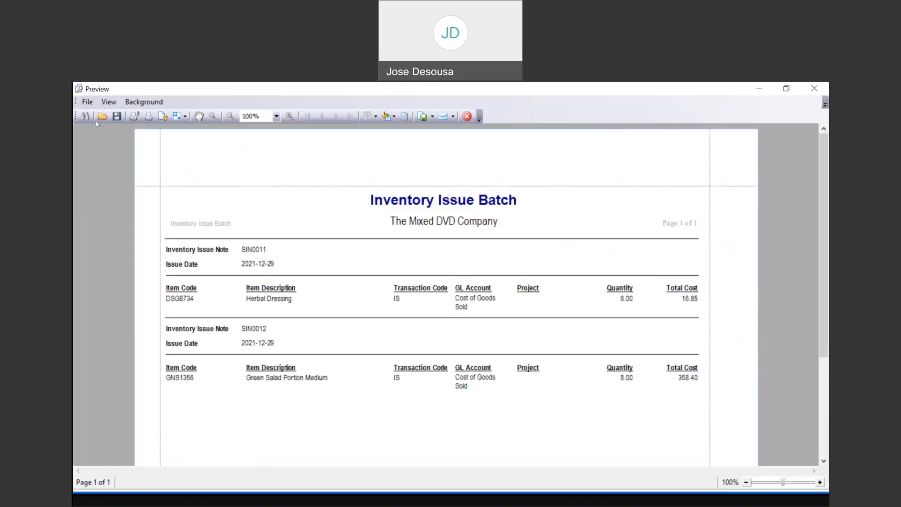
{"action": "left_click", "coordinate": [87, 102]}
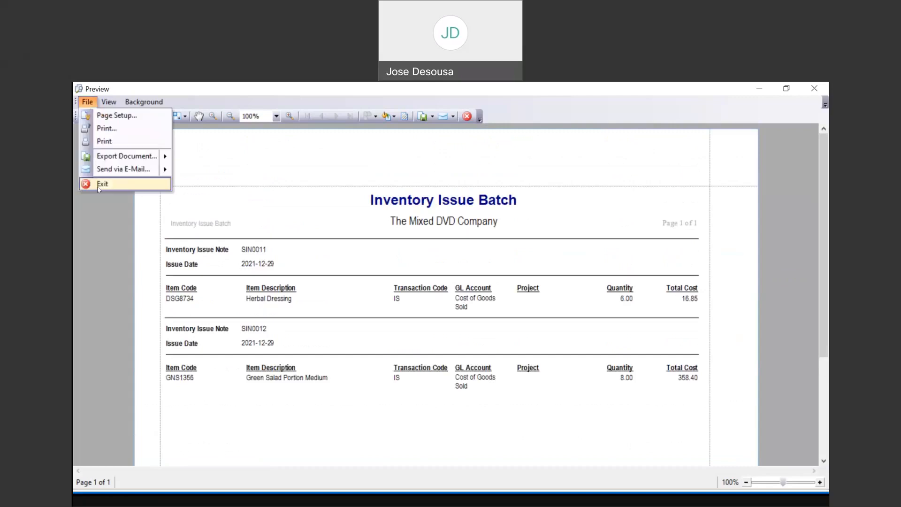
{"action": "left_click", "coordinate": [99, 184]}
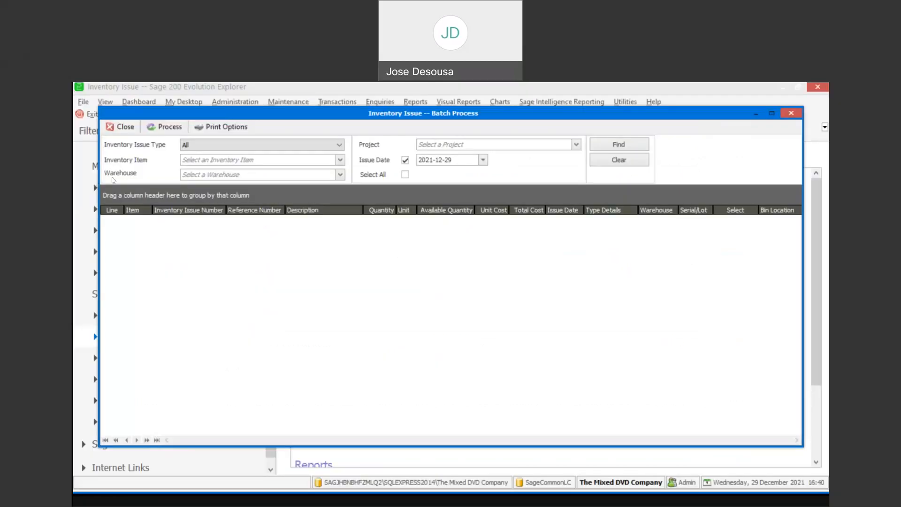
{"action": "left_click", "coordinate": [123, 127]}
{"action": "left_click", "coordinate": [186, 408]}
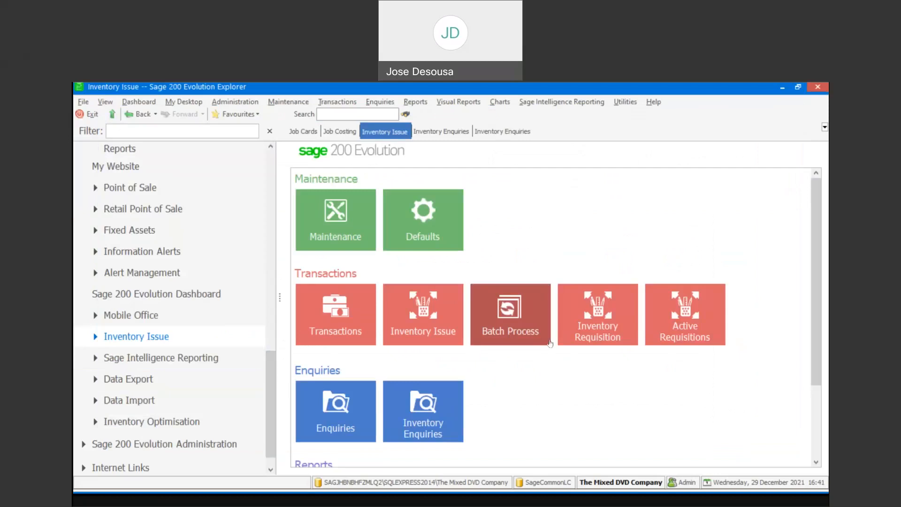
{"action": "left_click", "coordinate": [549, 342]}
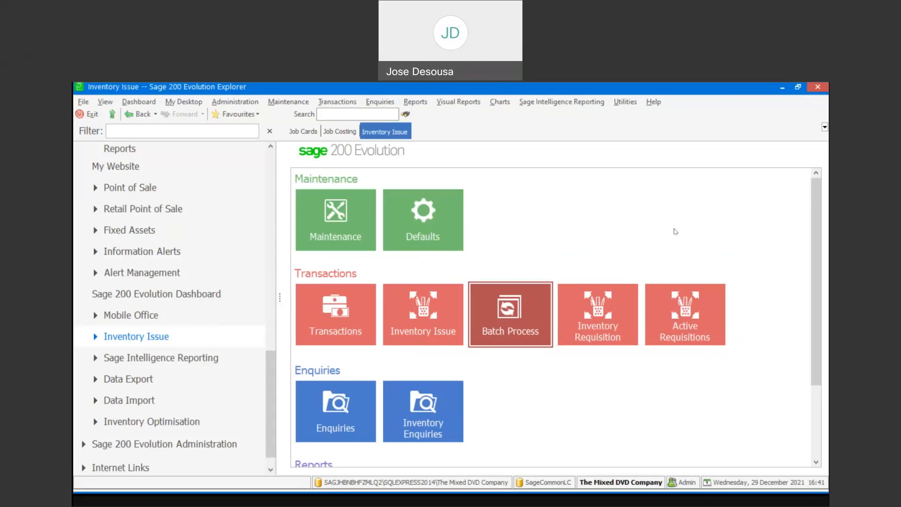
Step: Run an inventory issue enquiry on item AAA for 2021-12-29 with status All, and close the enquiry
{"action": "left_click_drag", "start_coordinate": [819, 253], "coordinate": [819, 294]}
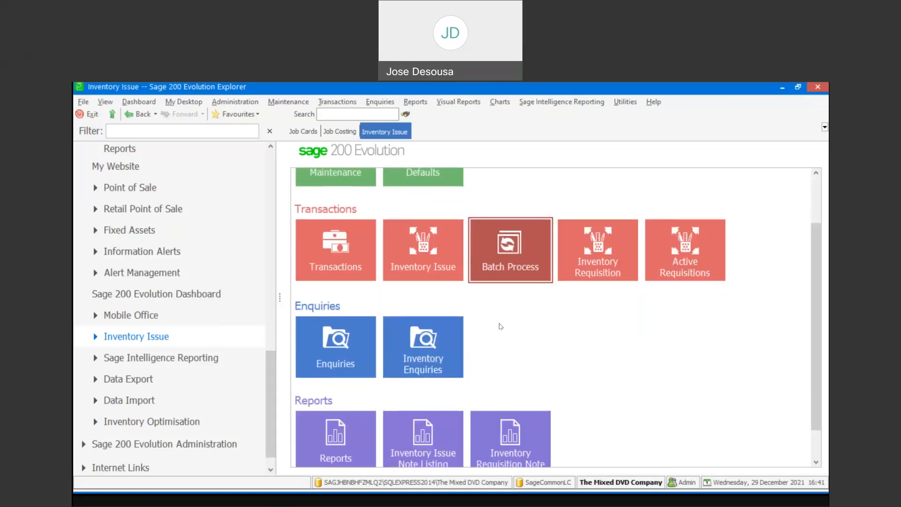
{"action": "left_click", "coordinate": [427, 352]}
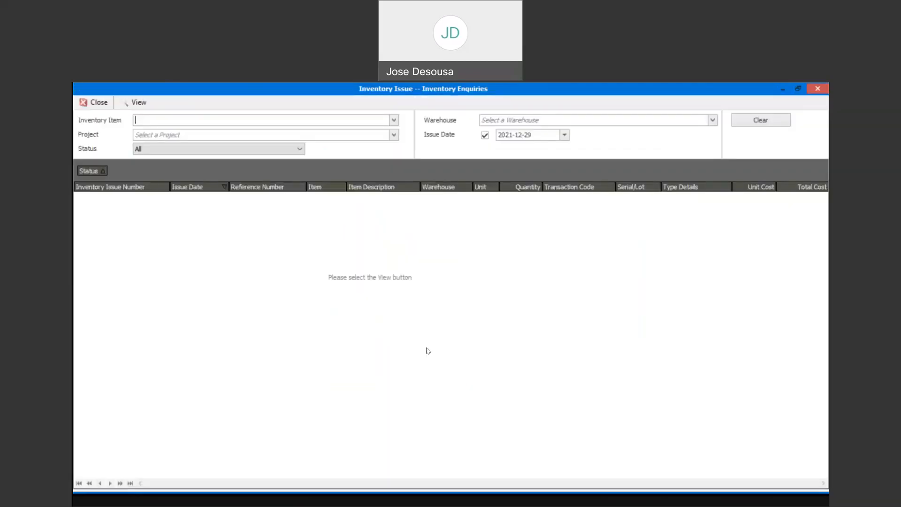
{"action": "left_click", "coordinate": [395, 121]}
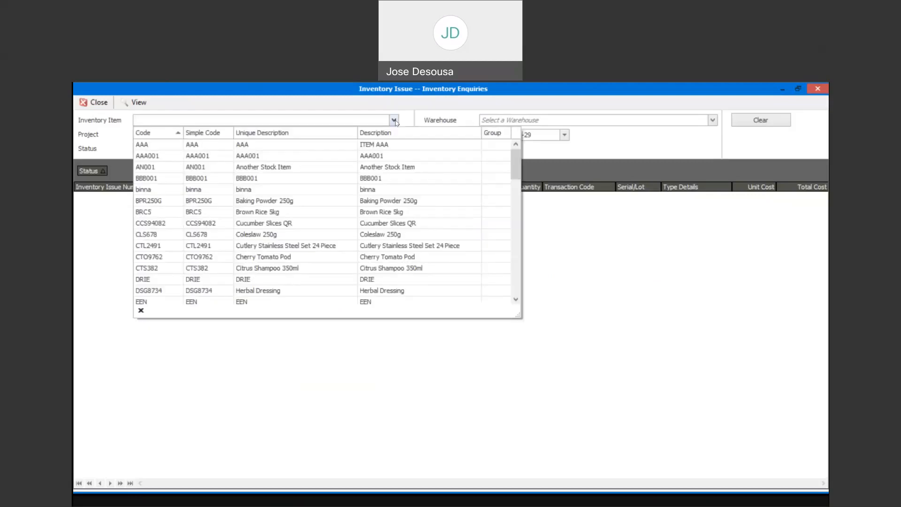
{"action": "left_click", "coordinate": [374, 145]}
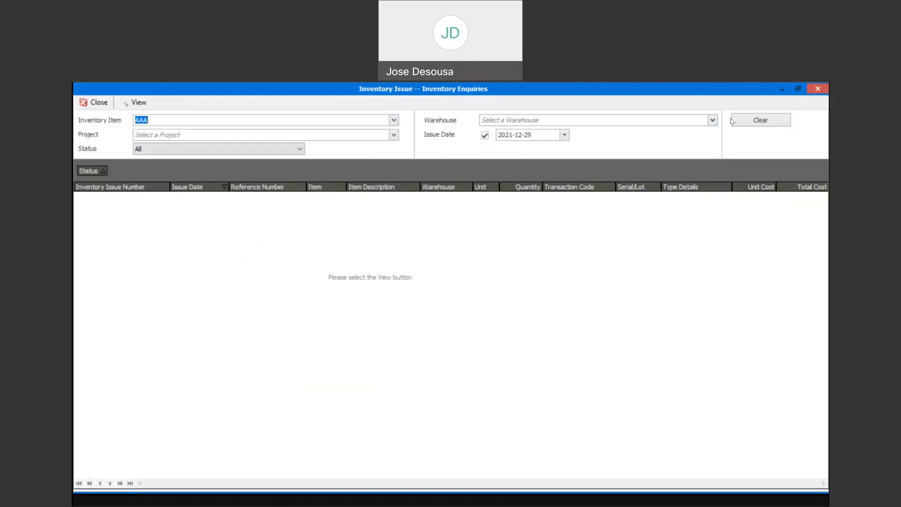
{"action": "left_click", "coordinate": [142, 104]}
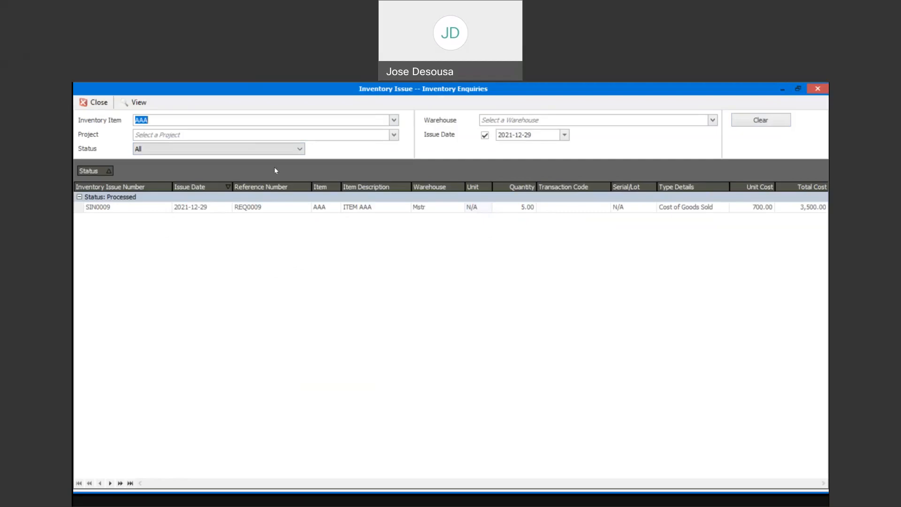
{"action": "left_click", "coordinate": [99, 102]}
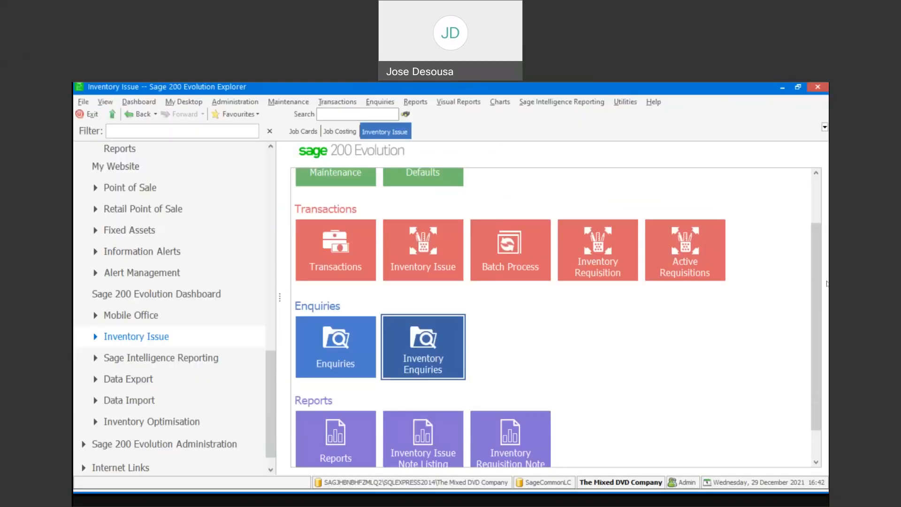
Step: Preview the Inventory Requisition Note report for REQ0010, and close the preview and the report window
{"action": "scroll", "coordinate": [582, 443], "scroll_direction": "down", "scroll_amount": 2}
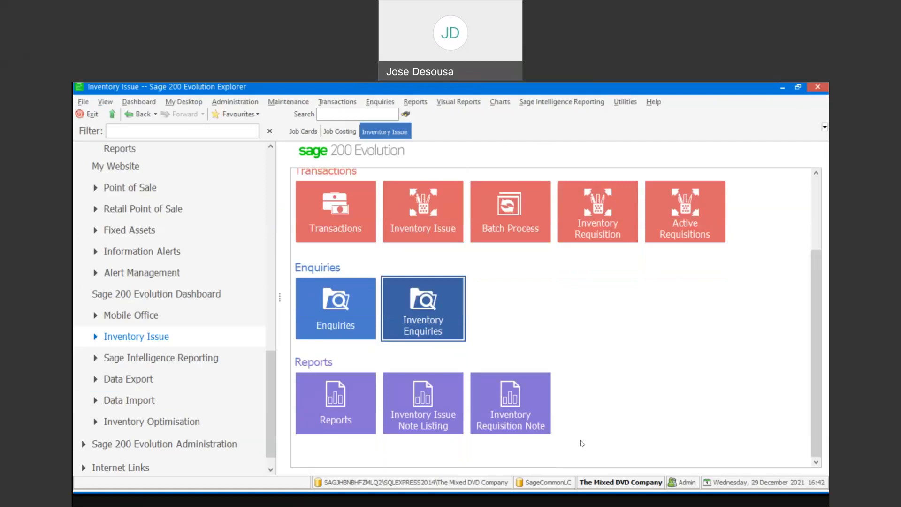
{"action": "left_click", "coordinate": [511, 407]}
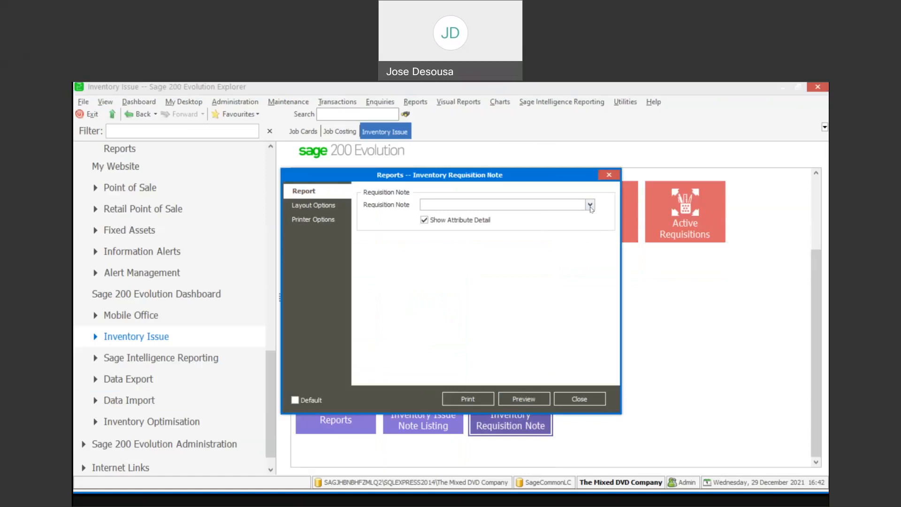
{"action": "left_click", "coordinate": [590, 205]}
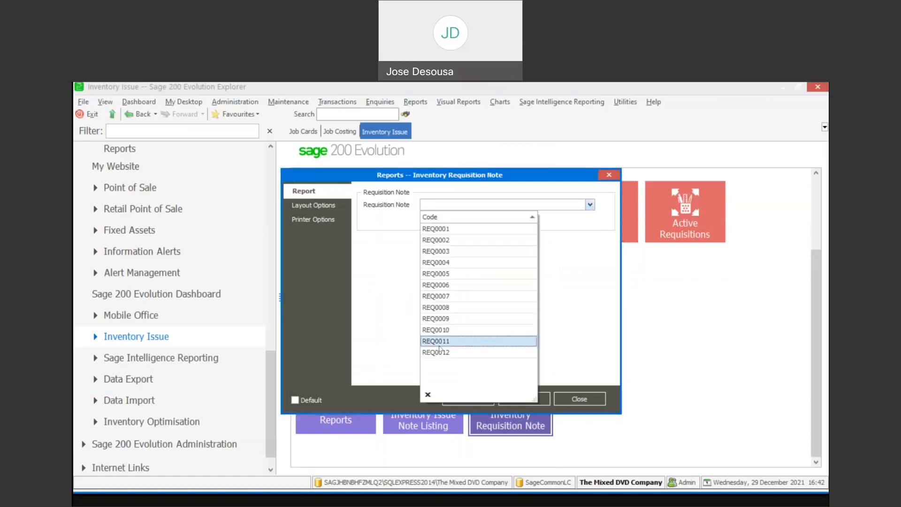
{"action": "left_click", "coordinate": [443, 331]}
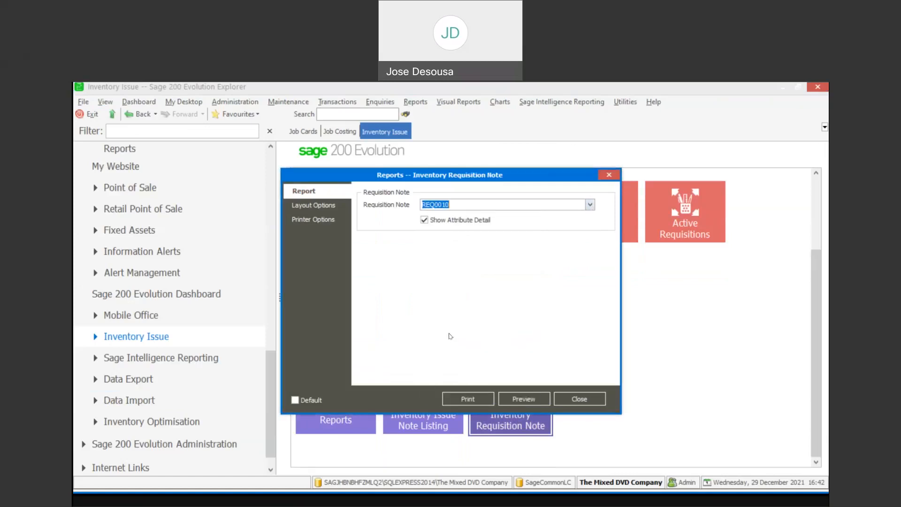
{"action": "left_click", "coordinate": [524, 398]}
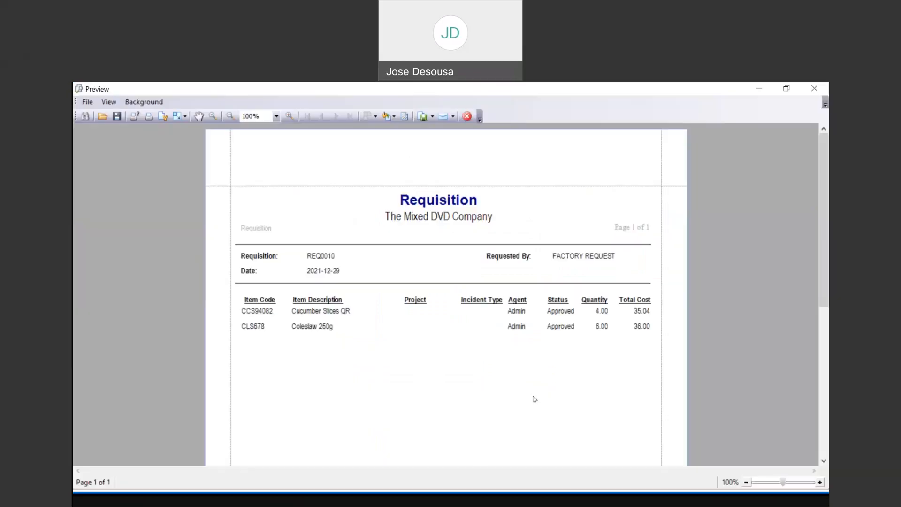
{"action": "mouse_move", "coordinate": [827, 179]}
{"action": "left_mouse_down"}
{"action": "mouse_move", "coordinate": [828, 305]}
{"action": "mouse_move", "coordinate": [828, 177]}
{"action": "left_mouse_up"}
{"action": "left_click", "coordinate": [88, 102]}
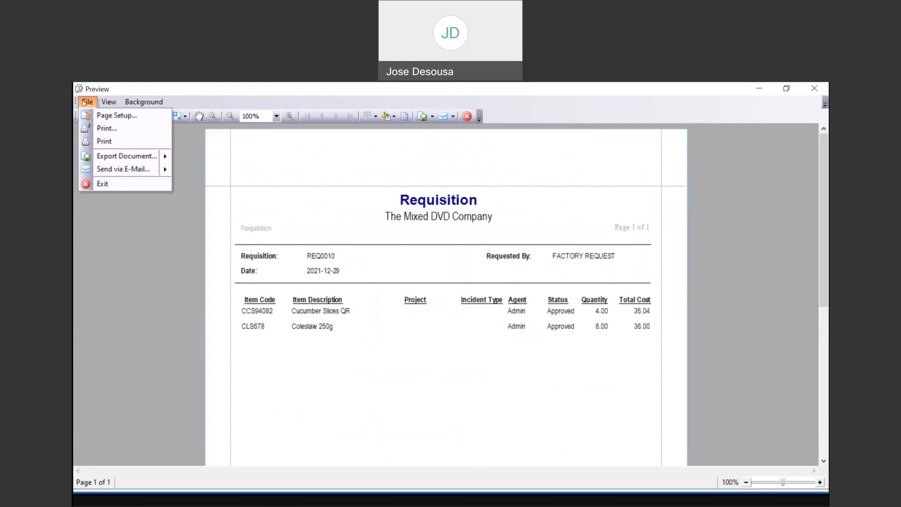
{"action": "left_click", "coordinate": [101, 185]}
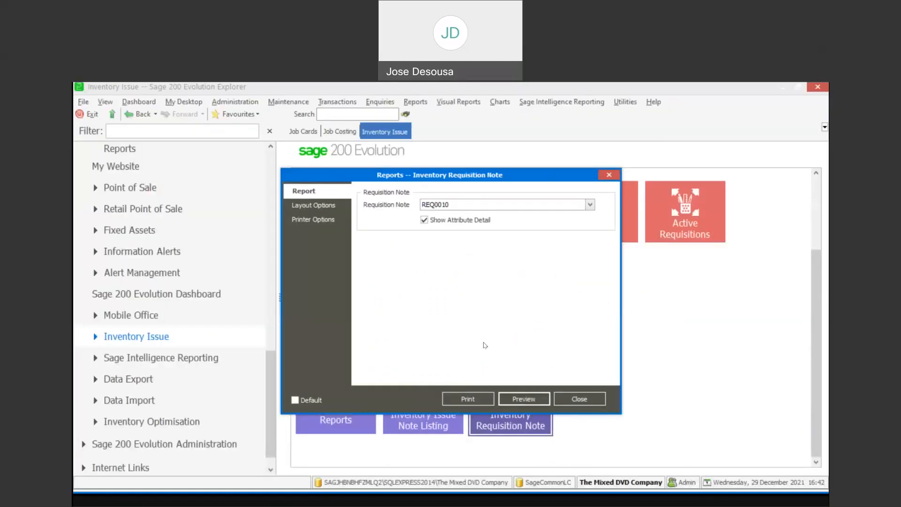
{"action": "left_click", "coordinate": [572, 400]}
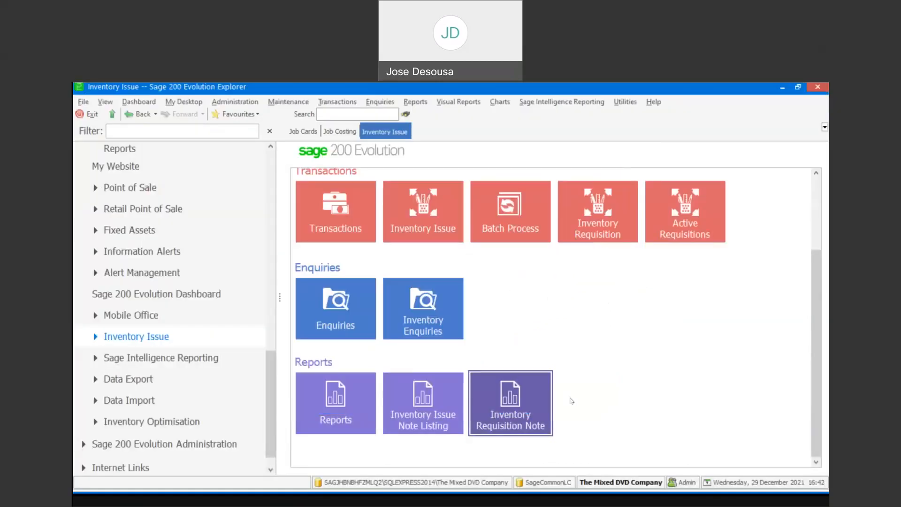
Step: Preview the Inventory Issue Note Listing for GL issues dated from 2021-12-29 to 2021-12-29, and close the preview and report window
{"action": "left_click", "coordinate": [418, 411]}
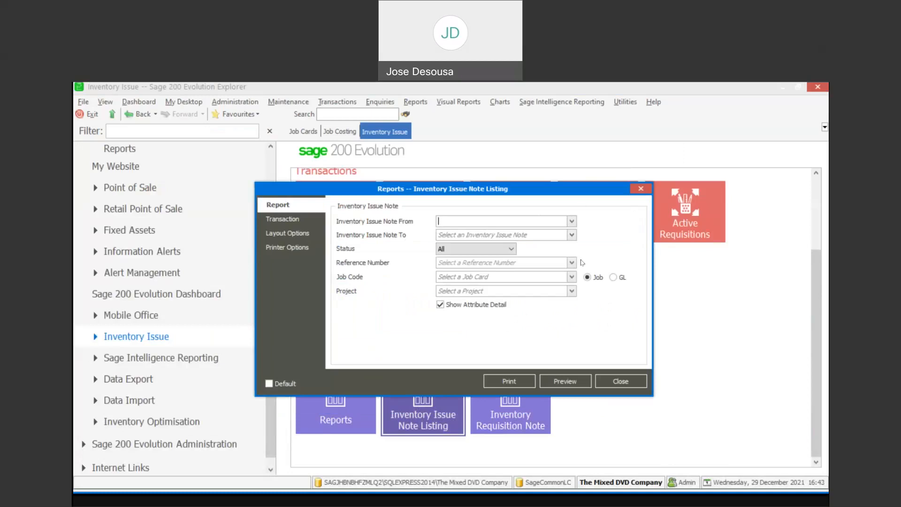
{"action": "left_click", "coordinate": [613, 277]}
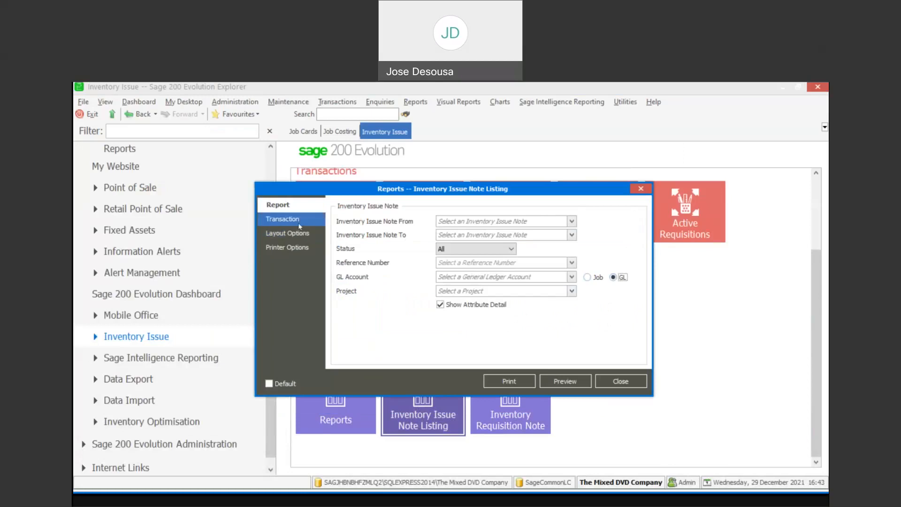
{"action": "left_click", "coordinate": [283, 219]}
{"action": "left_click", "coordinate": [374, 223]}
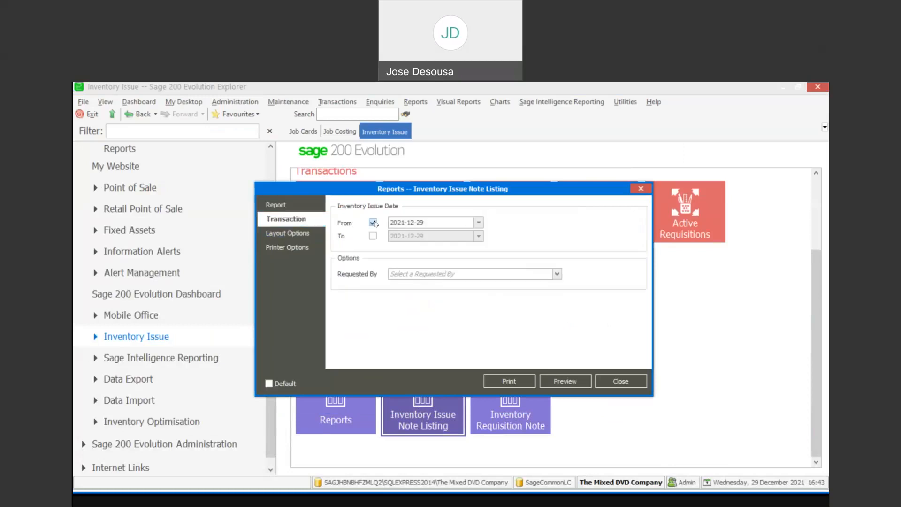
{"action": "left_click", "coordinate": [374, 237]}
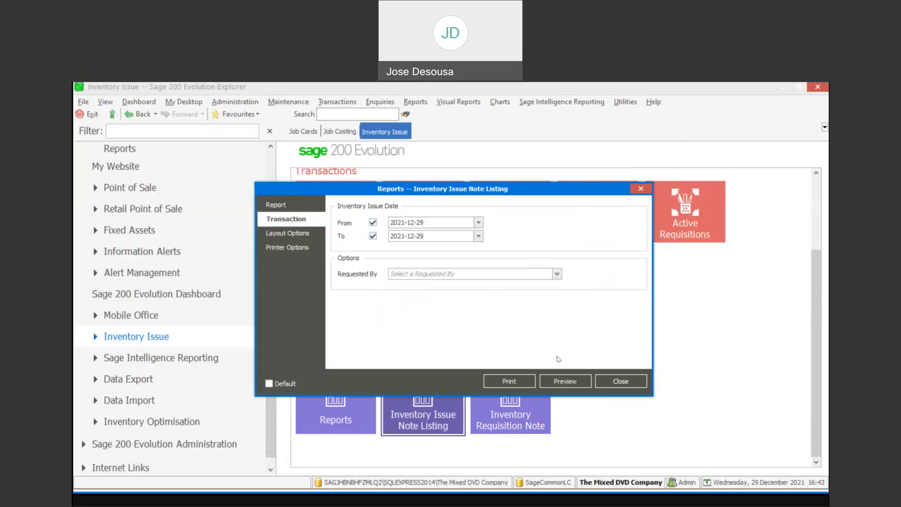
{"action": "left_click", "coordinate": [556, 375]}
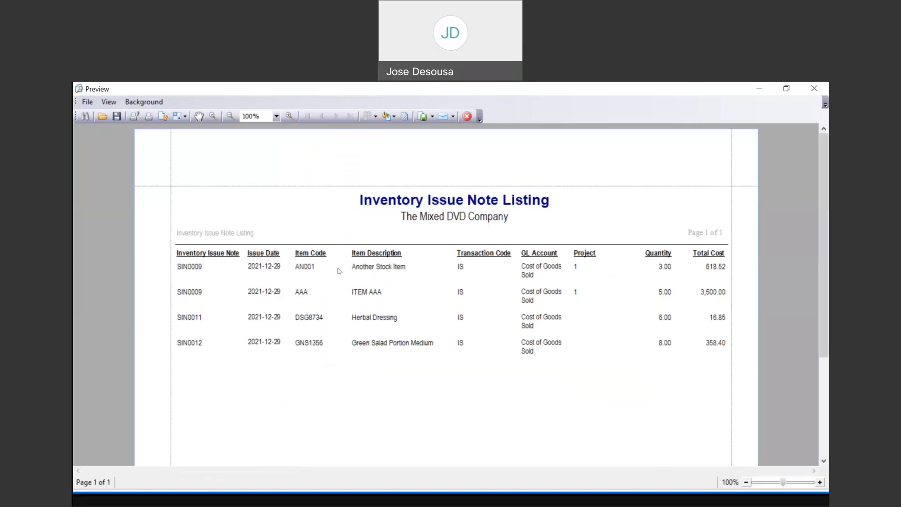
{"action": "left_click", "coordinate": [87, 102]}
{"action": "left_click", "coordinate": [102, 184]}
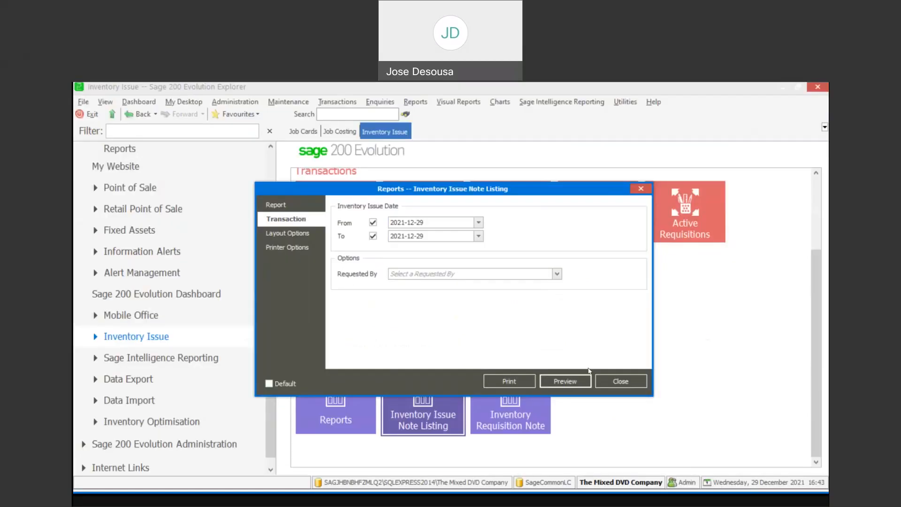
{"action": "left_click", "coordinate": [603, 382]}
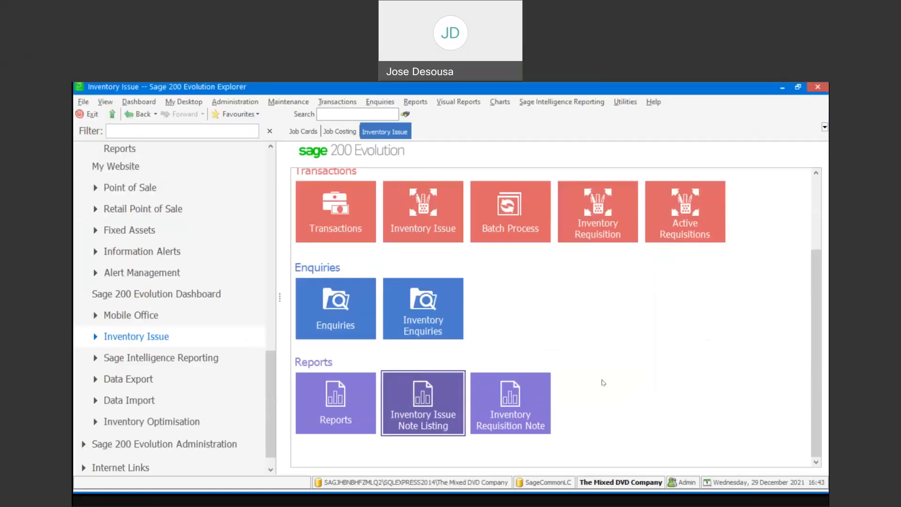